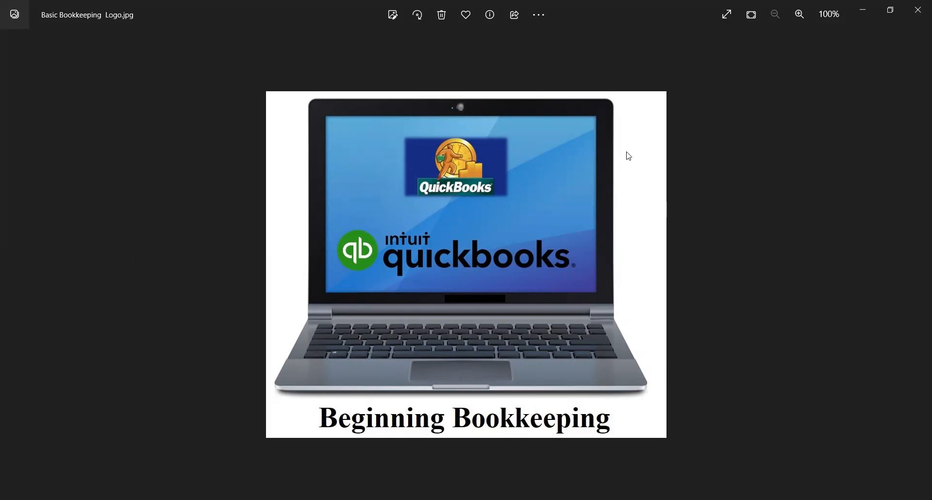
key("alt+Tab")
scroll(295, 98, "up", 2)
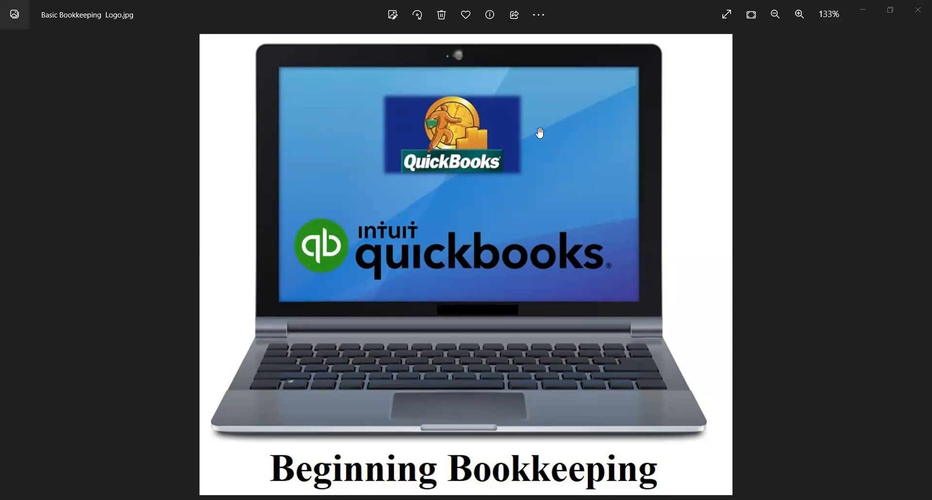
scroll(516, 181, "down", 1)
scroll(518, 182, "up", 1)
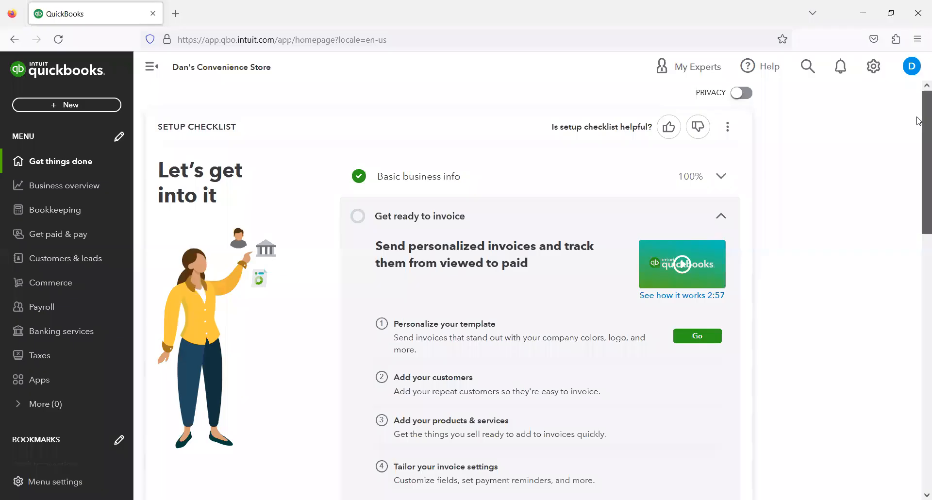
- Collapse the Get ready to invoice section of the setup checklist on the home page
scroll(919, 130, "down", 1)
scroll(918, 129, "down", 1)
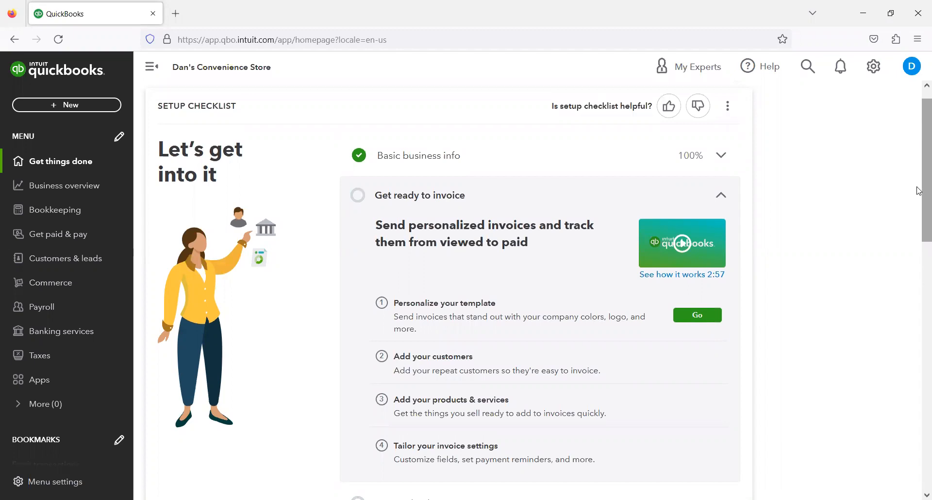
left_click(723, 196)
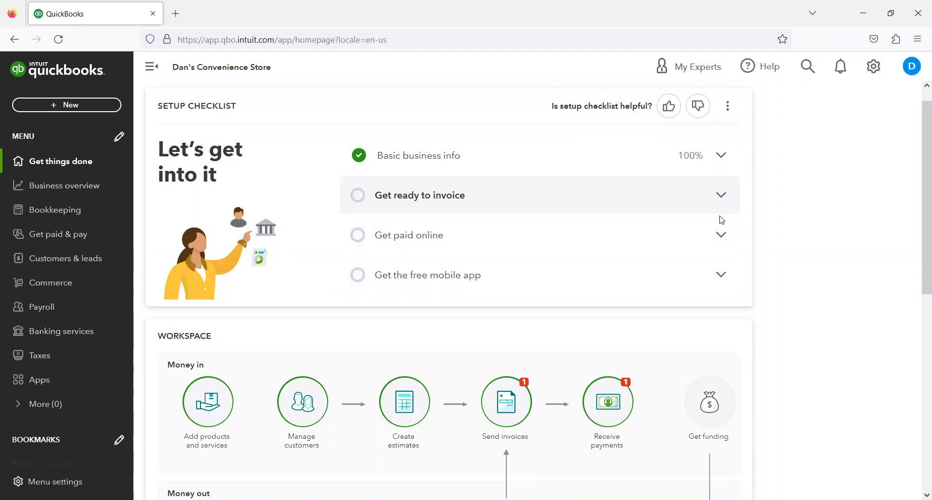
scroll(721, 219, "down", 4)
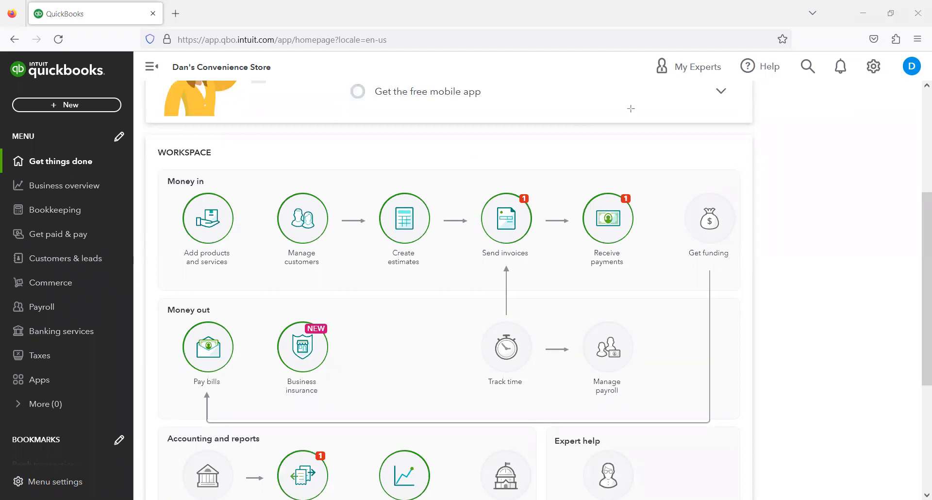
- Open the Chart of Accounts from the settings menu
left_click_drag(849, 52, 893, 91)
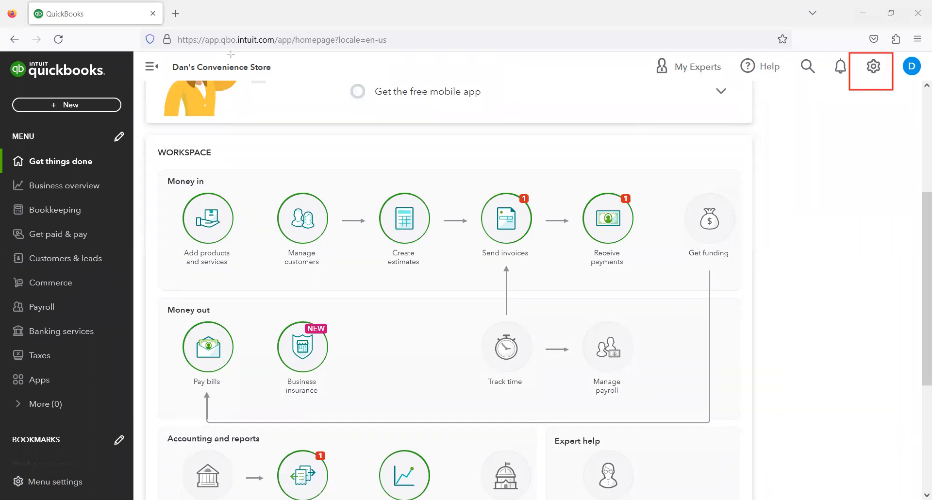
left_click(873, 67)
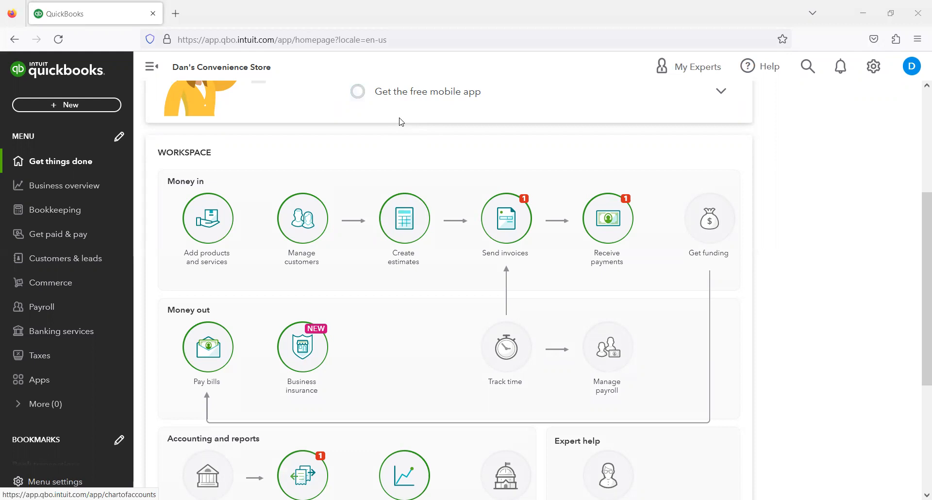
left_click(882, 74)
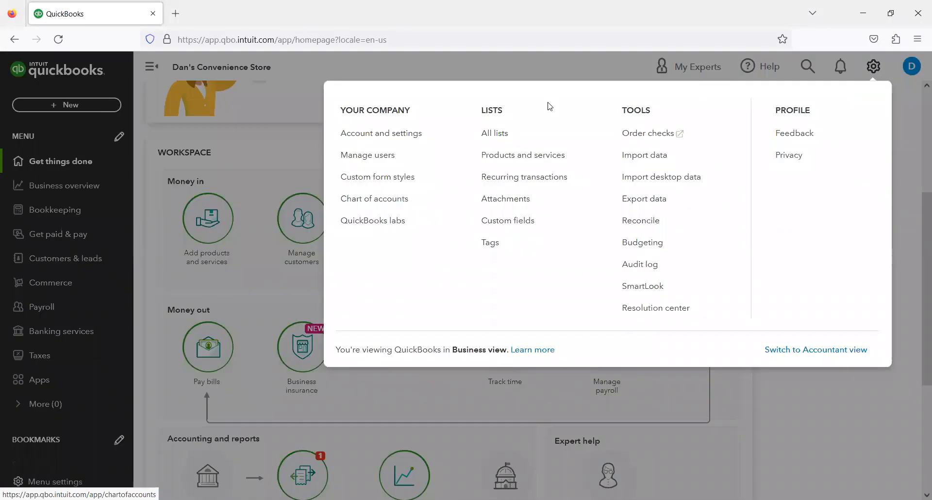
left_click(394, 208)
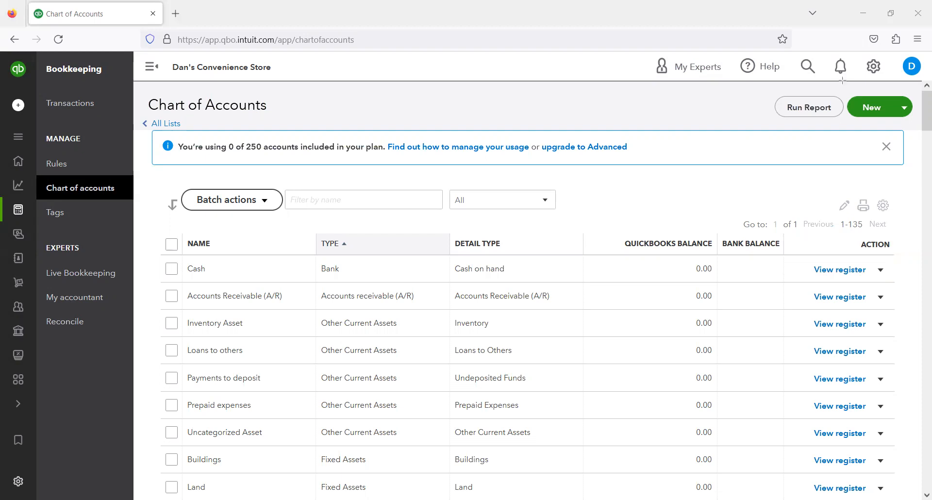
left_click_drag(841, 83, 922, 125)
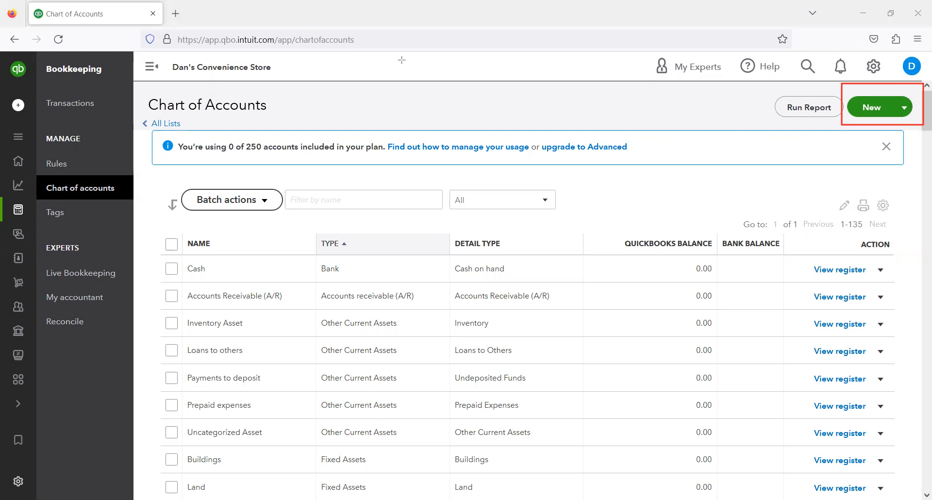
left_click(899, 106)
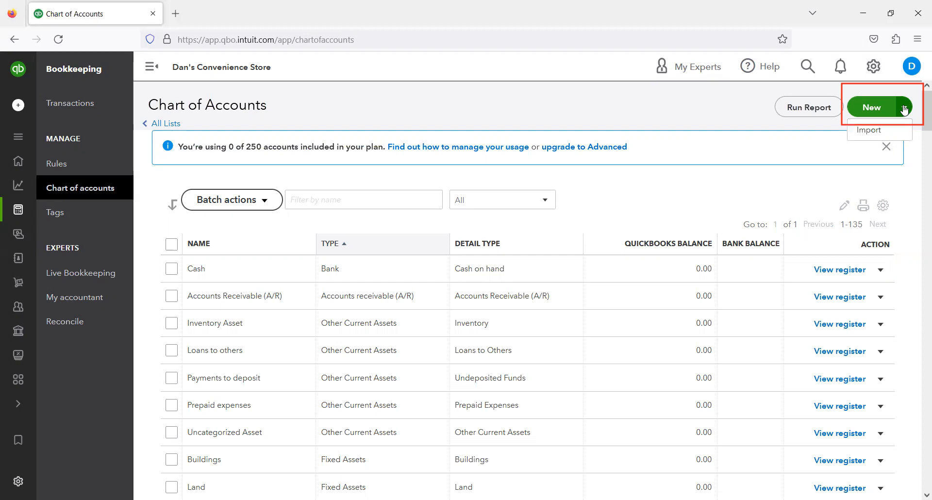
left_click(872, 111)
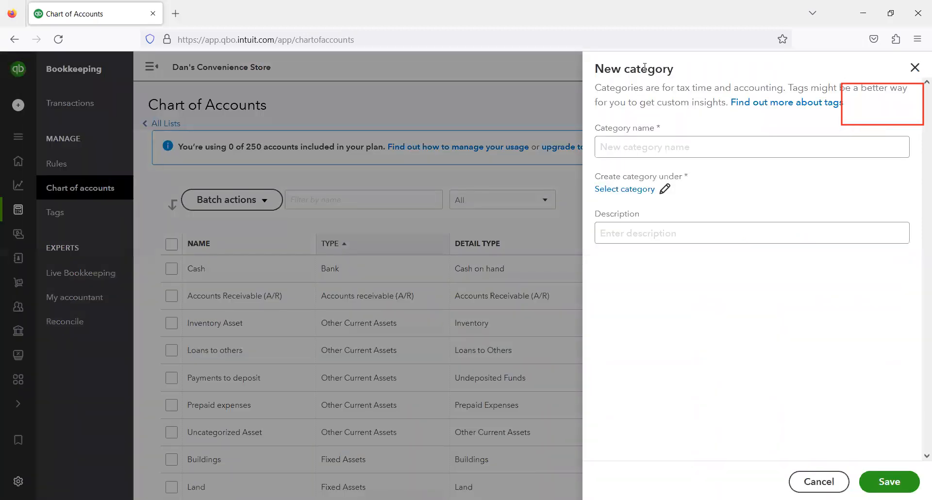
left_click(864, 140)
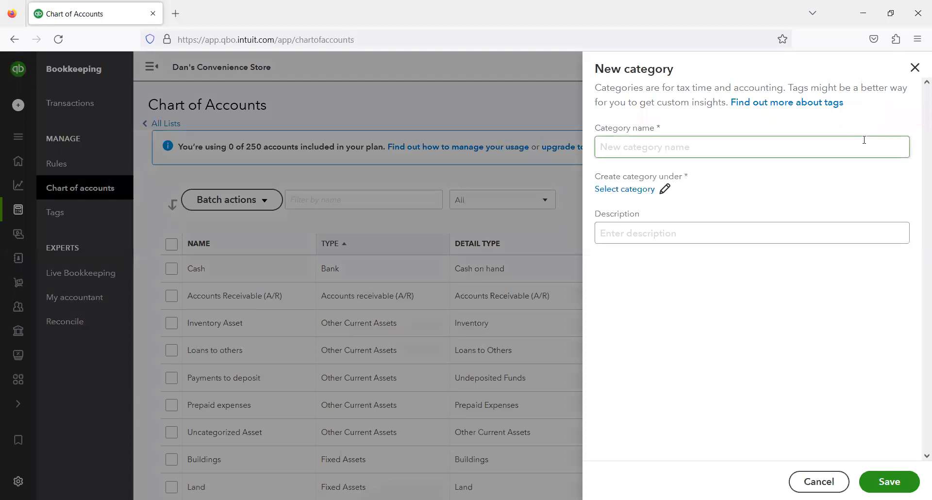
left_click(777, 146)
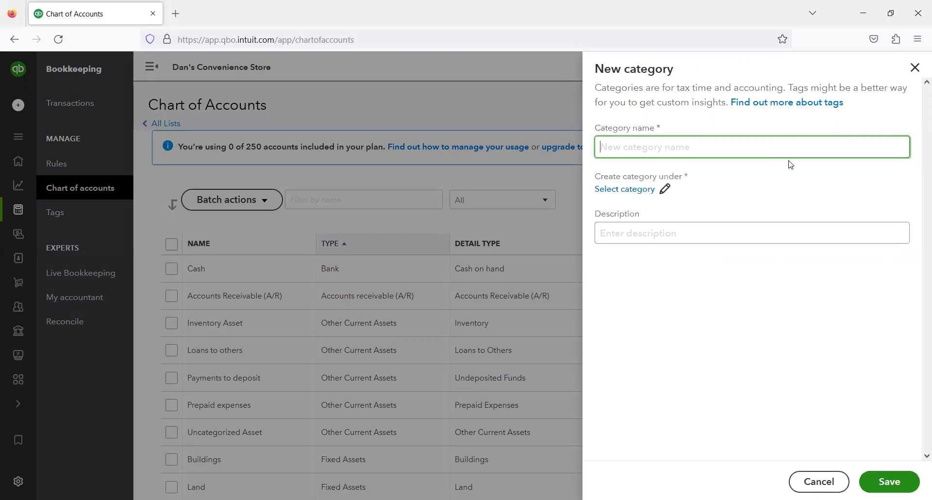
type("Basic Checking")
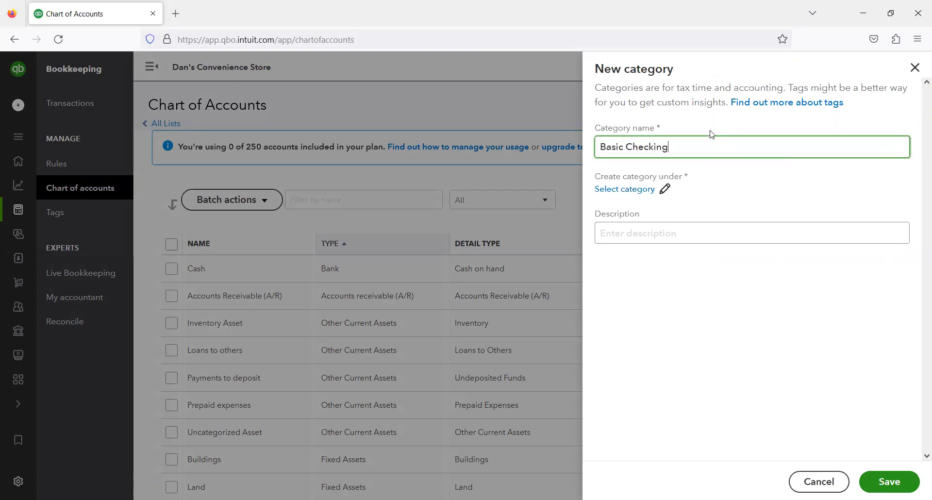
left_click(643, 194)
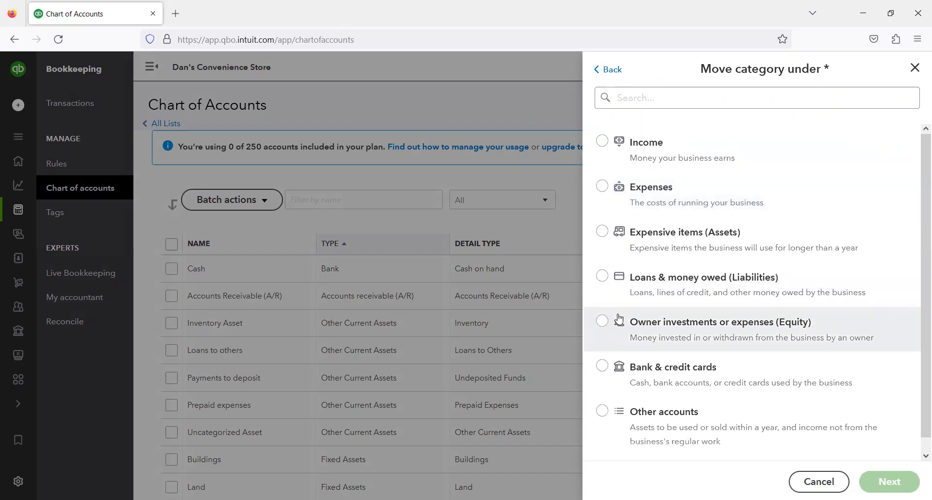
left_click(607, 366)
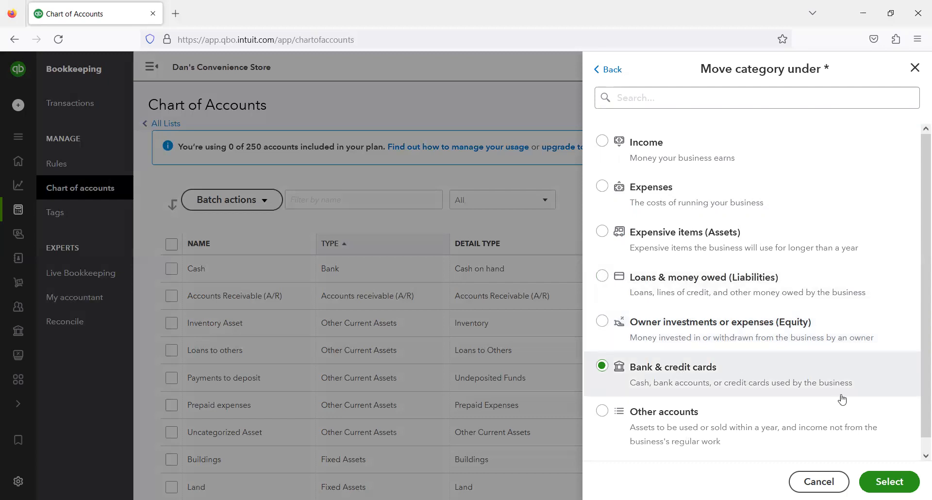
left_click(889, 480)
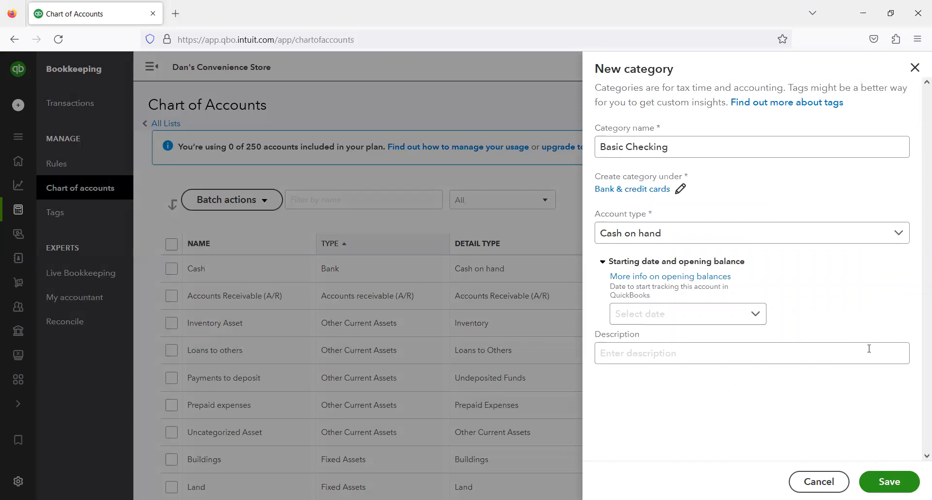
left_click(915, 67)
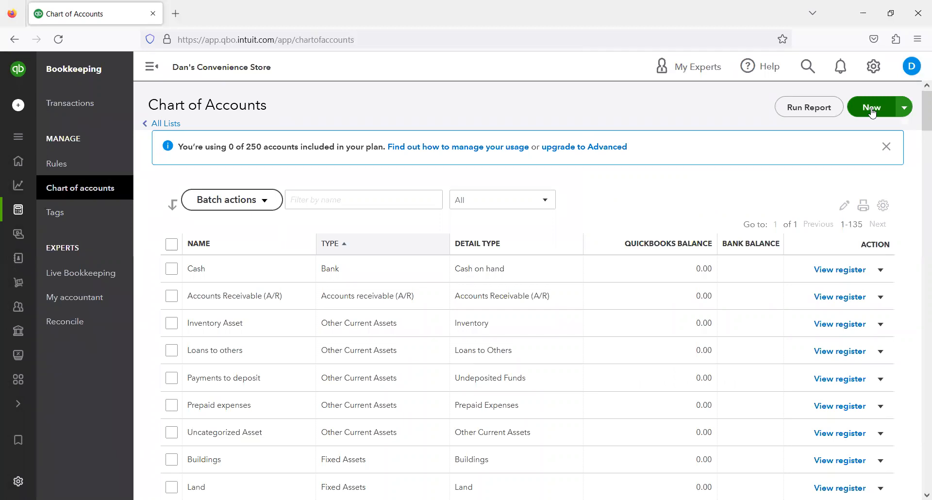
left_click(874, 67)
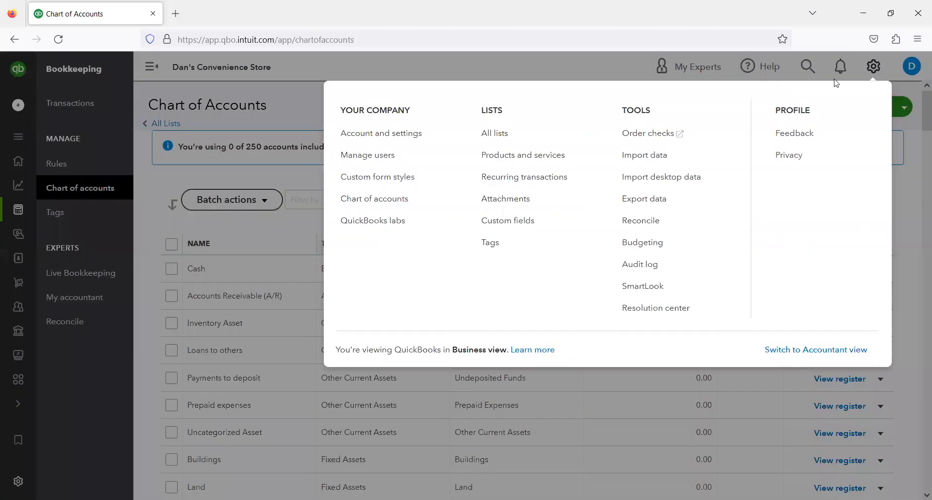
left_click(409, 210)
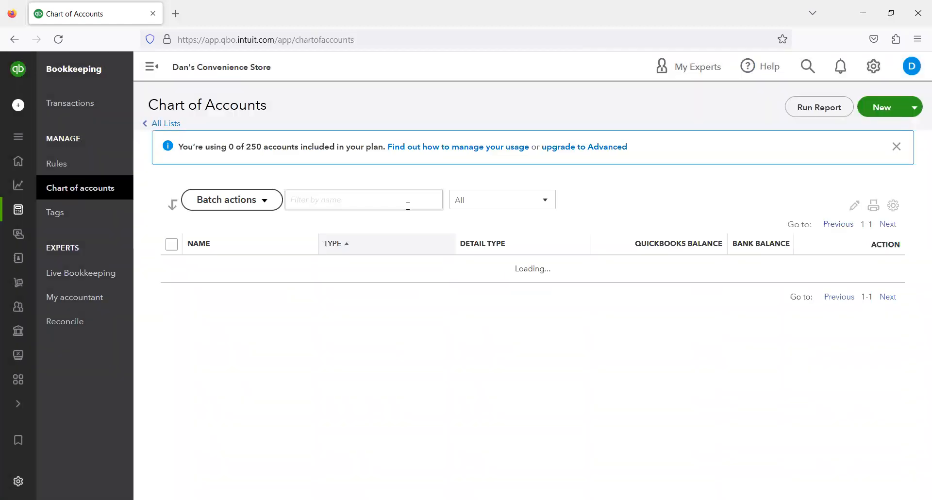
left_click(880, 112)
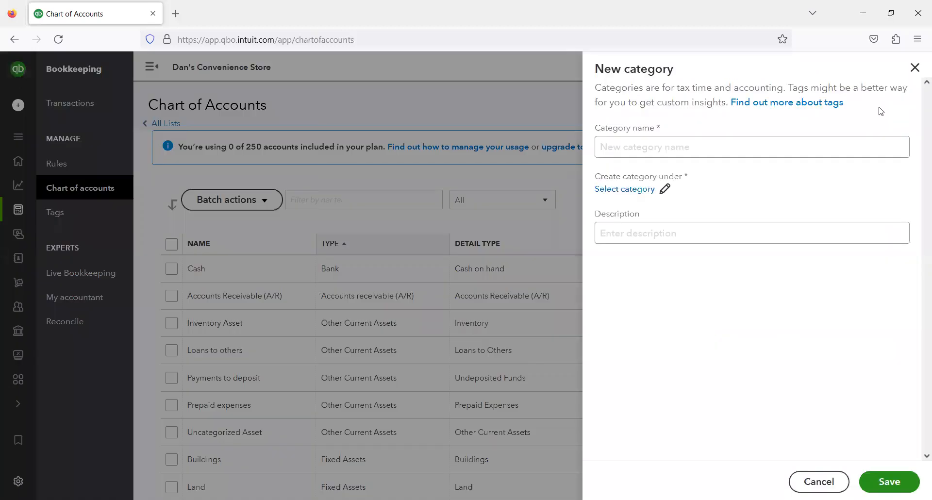
left_click(914, 72)
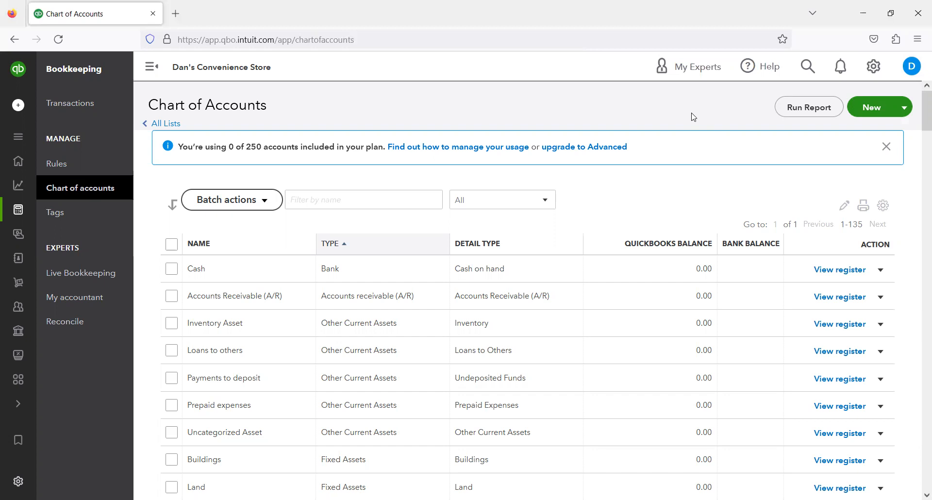
- Start a new category in the Chart of Accounts and name it Basic Checking
left_click(879, 112)
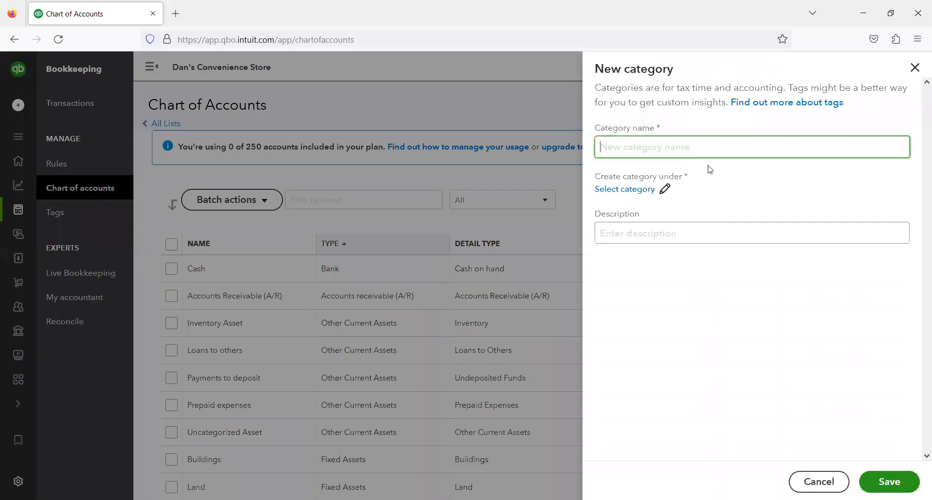
type("c")
key("BackSpace")
type("basic")
key("BackSpace")
key("BackSpace")
key("BackSpace")
key("BackSpace")
key("BackSpace")
type("Basic Checking")
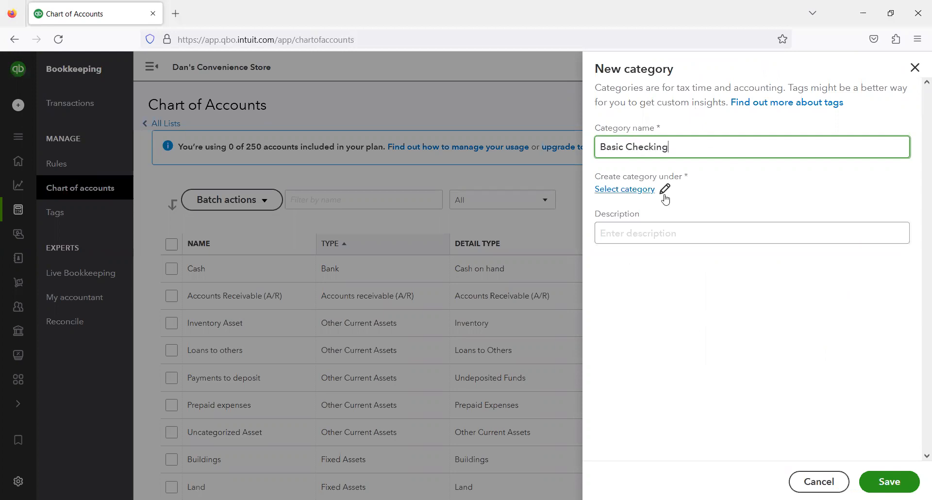
- Place the category under Bank & credit cards and set its account type to Checking
left_click(649, 195)
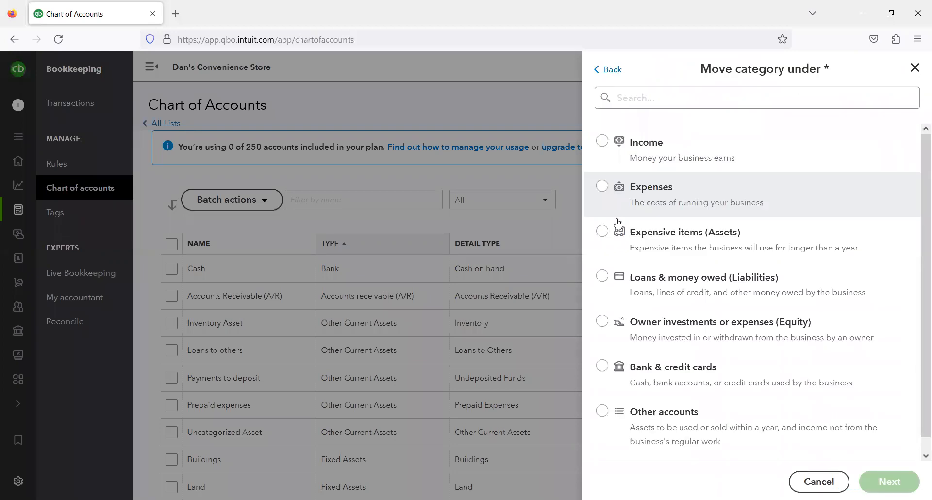
left_click(679, 367)
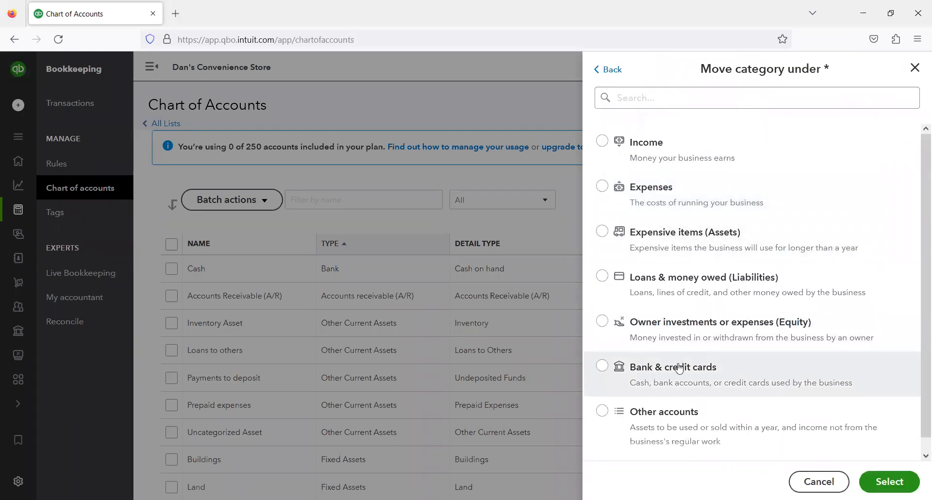
left_click(896, 482)
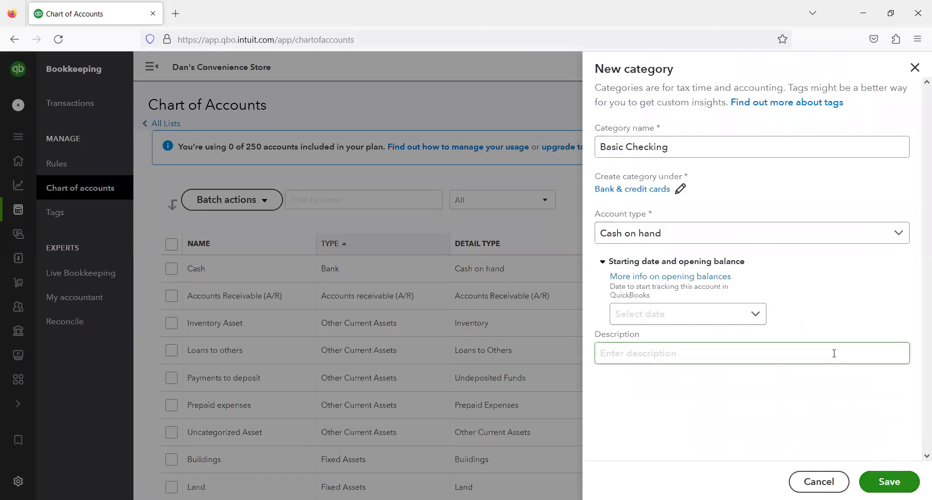
left_click(810, 239)
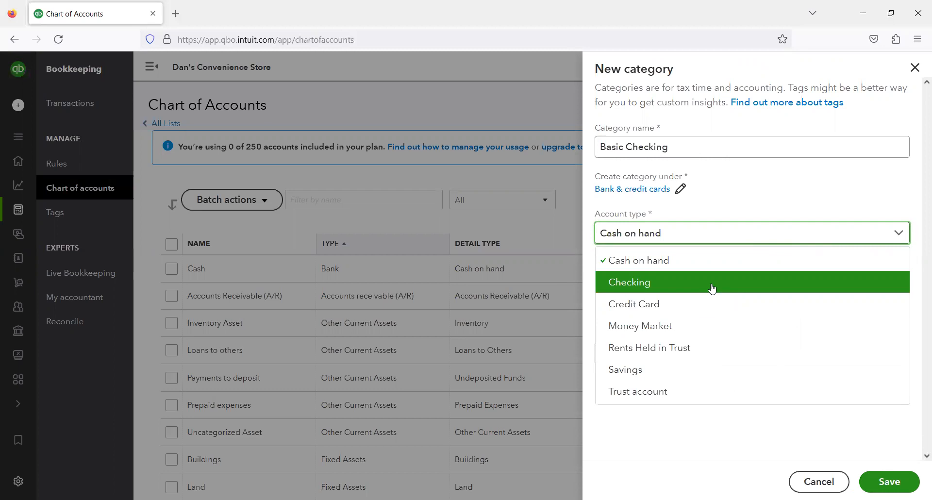
left_click(656, 290)
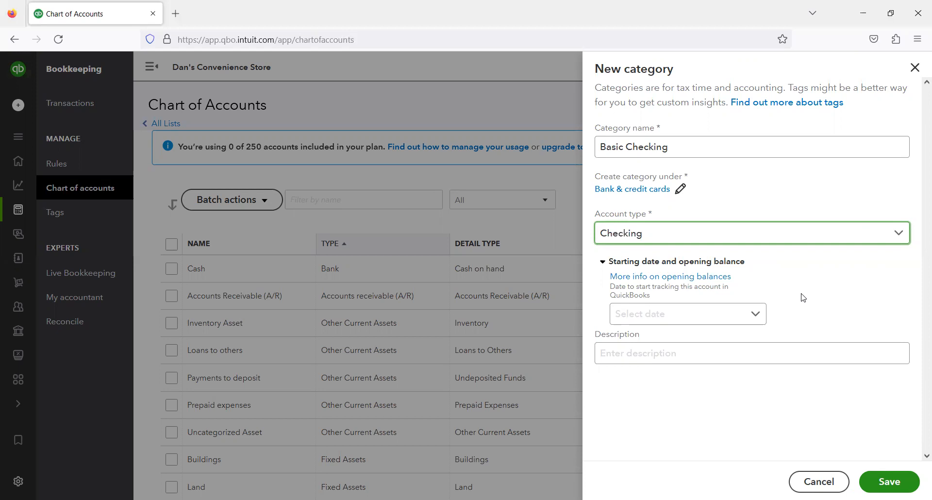
- Set the starting date to Today with an opening balance of 10000, then save the new account
left_click(636, 359)
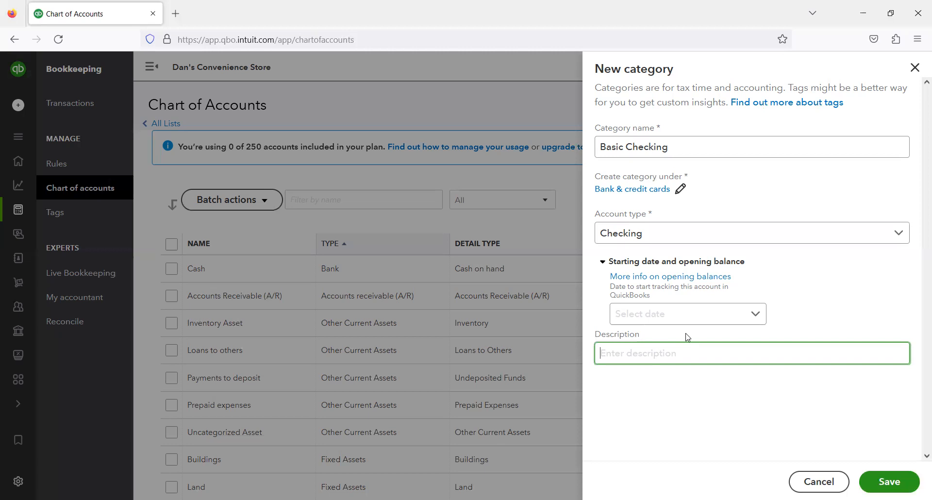
left_click(754, 316)
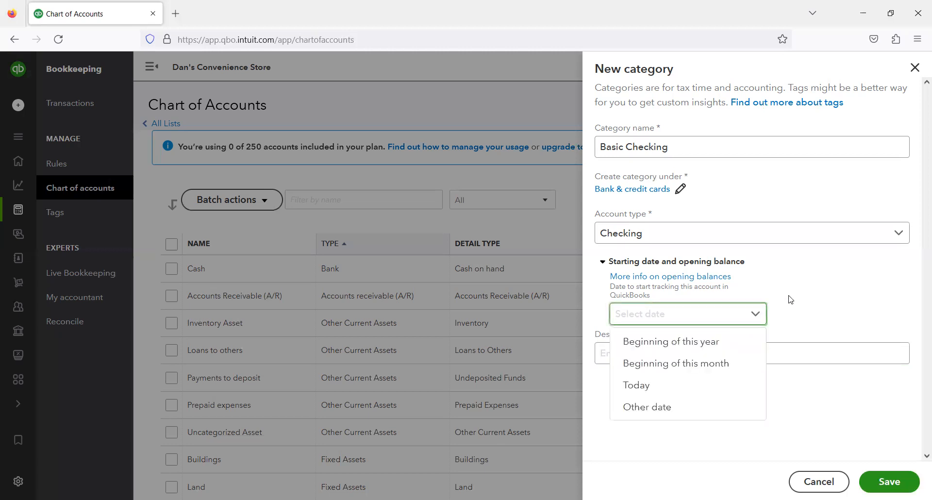
left_click(665, 391)
left_click(684, 343)
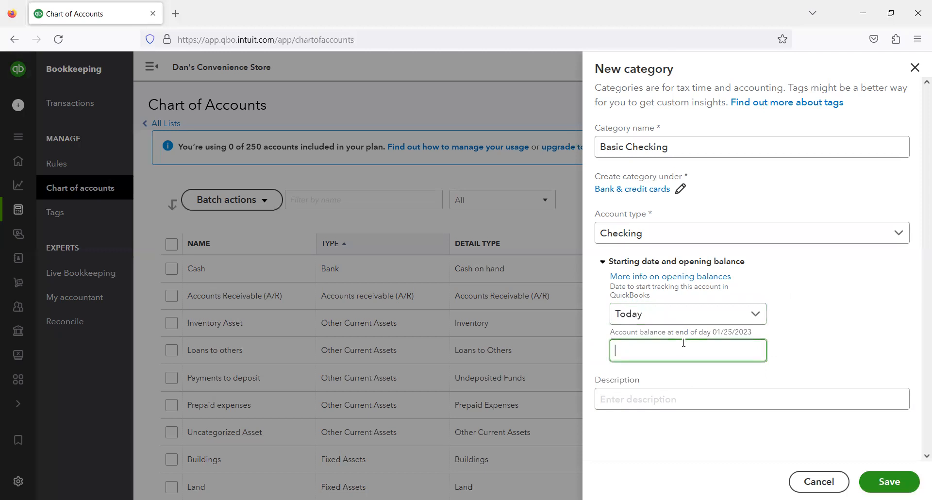
type("10000")
key("Tab")
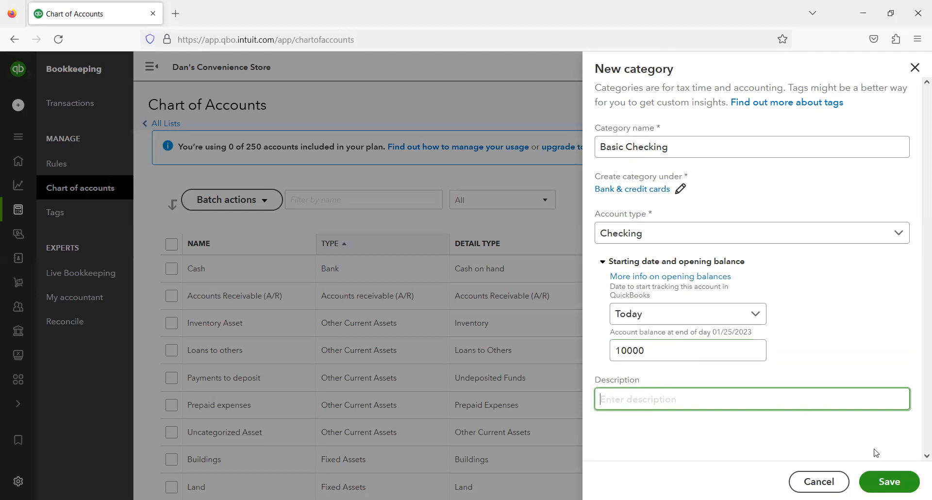
left_click(891, 482)
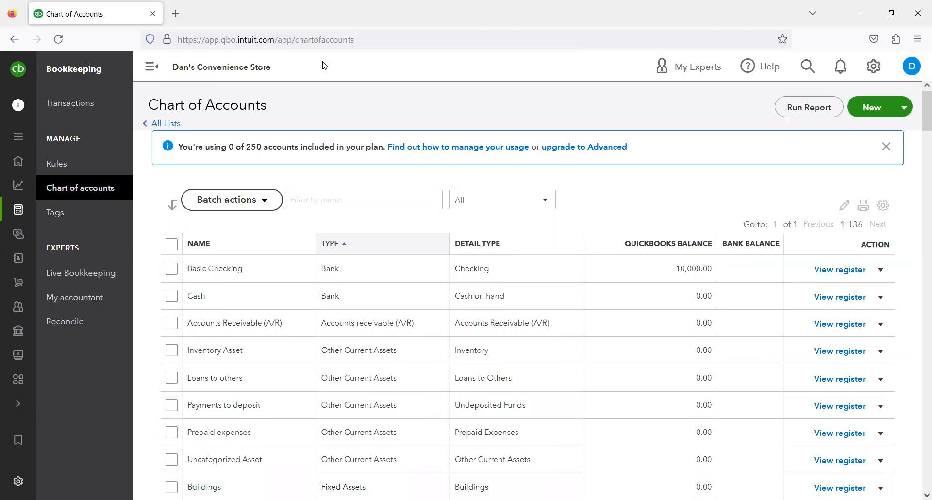
- Review the Chart of Accounts list for the new Basic Checking account and the Opening balance equity account
mouse_move(155, 254)
left_mouse_down()
mouse_move(812, 211)
mouse_move(813, 203)
mouse_move(812, 281)
mouse_move(890, 281)
left_mouse_up()
scroll(593, 211, "down", 6)
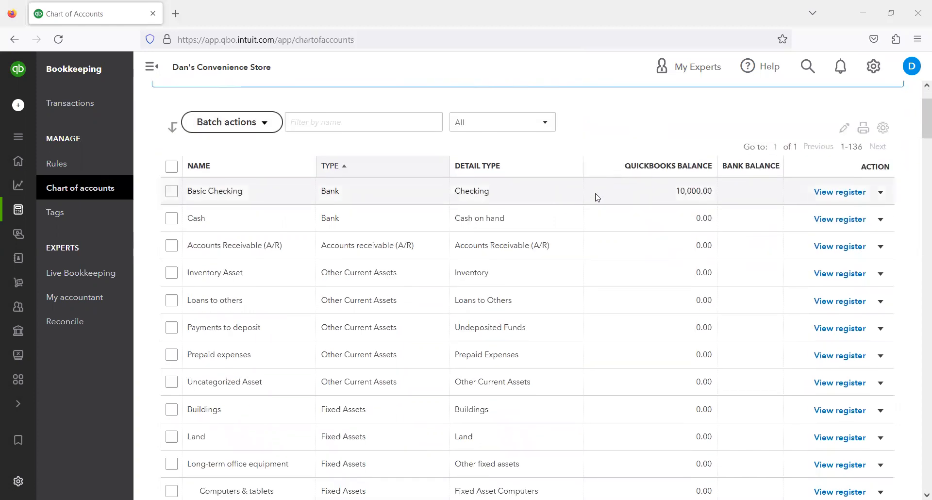
scroll(597, 196, "down", 8)
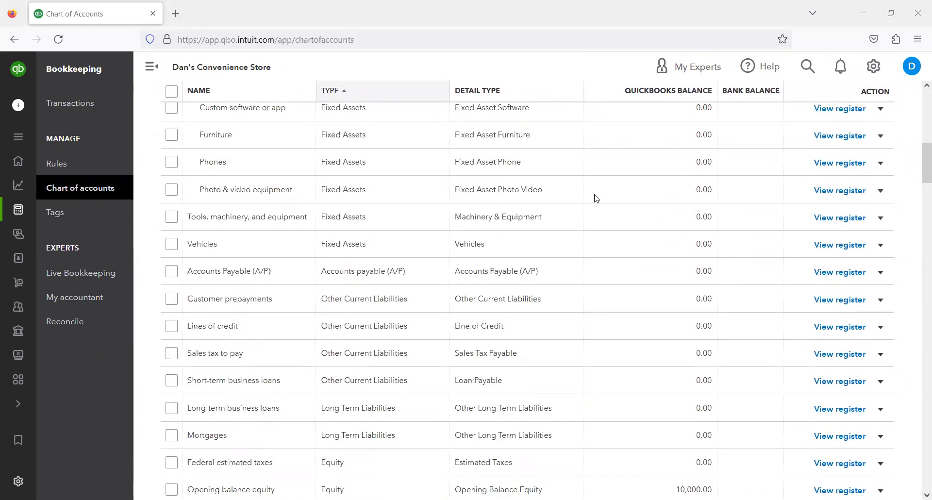
scroll(558, 185, "down", 1)
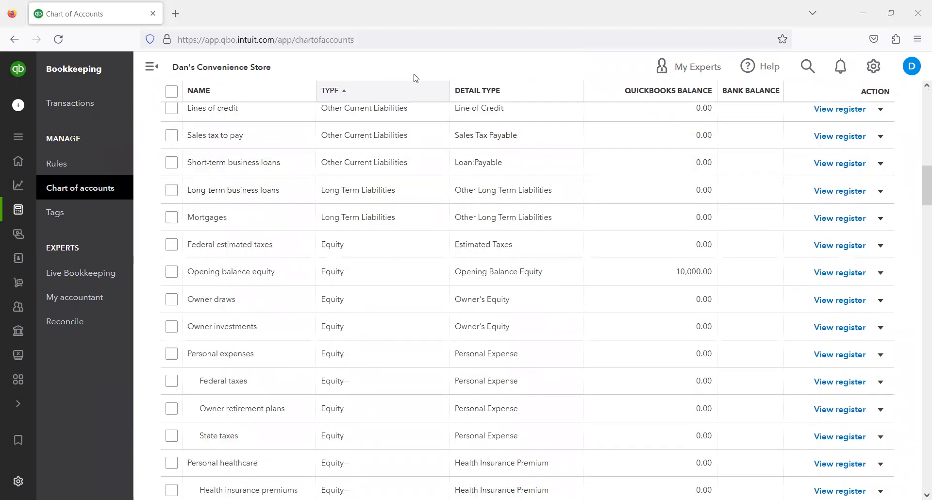
mouse_move(148, 257)
left_mouse_down()
mouse_move(313, 287)
mouse_move(888, 287)
left_mouse_up()
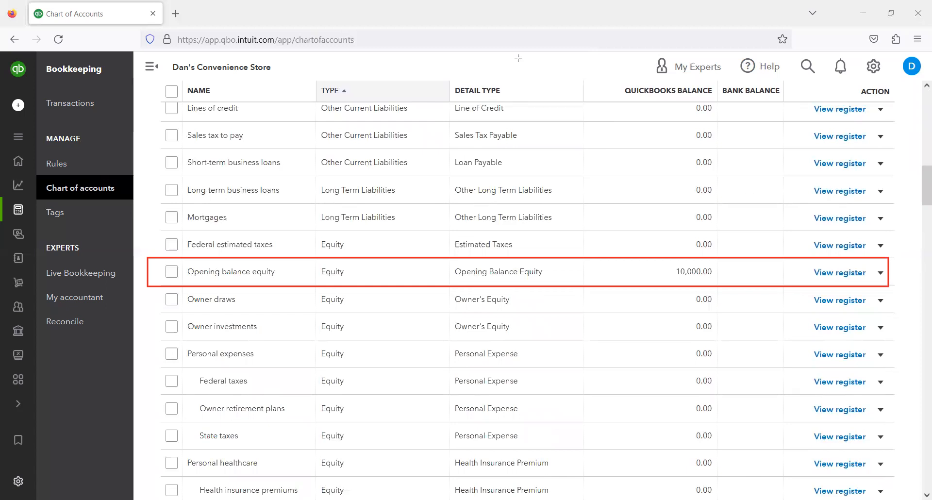
left_click(597, 75)
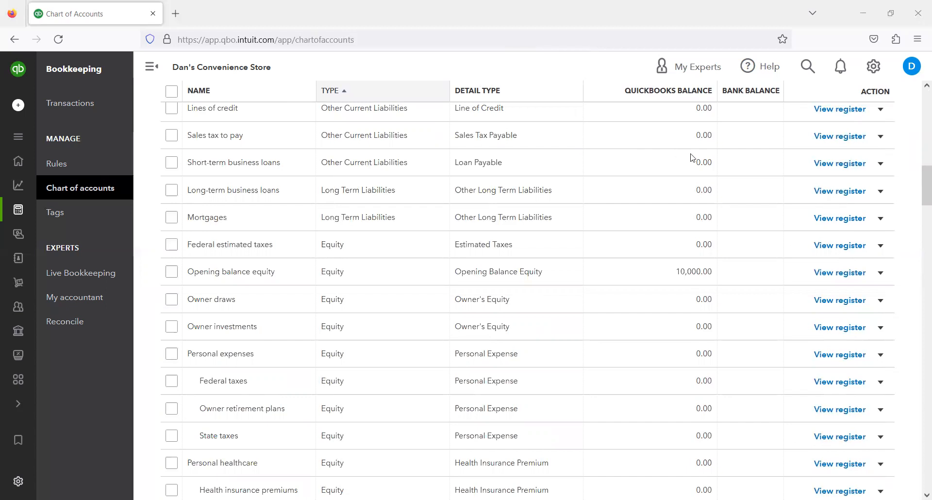
left_click_drag(923, 175, 918, 74)
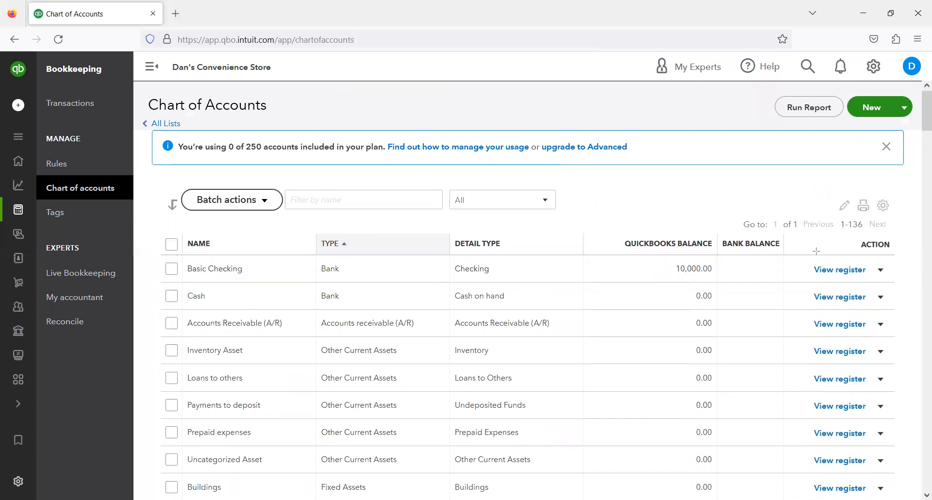
- Open the Basic Checking account's register from the Chart of Accounts and dismiss the register tour
left_click_drag(807, 255, 886, 286)
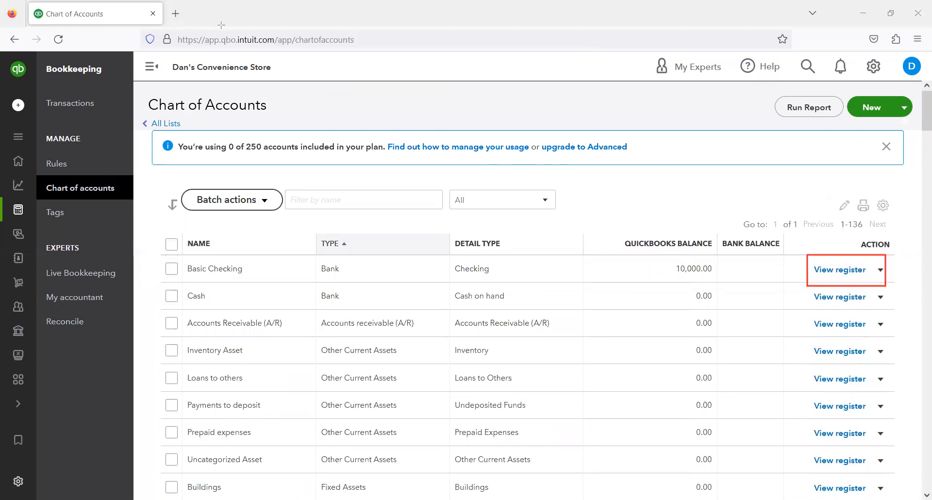
left_click(838, 272)
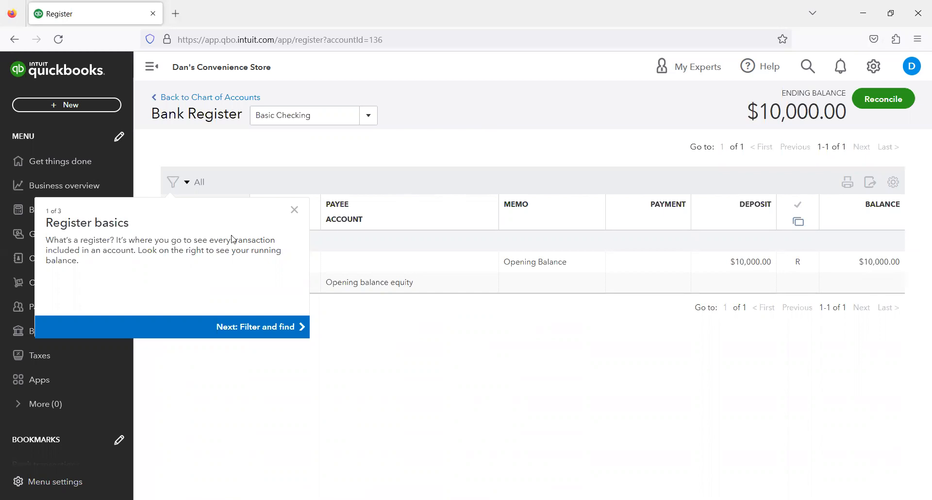
left_click(294, 210)
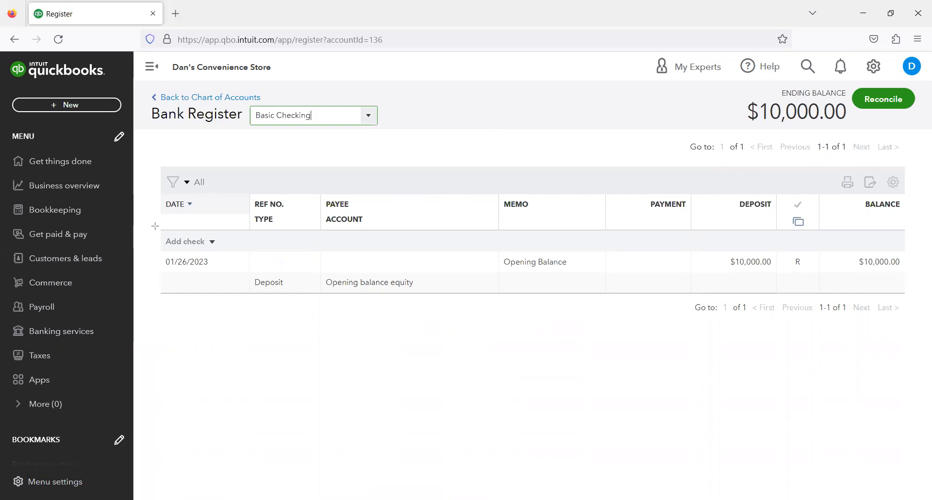
mouse_move(162, 227)
left_mouse_down()
mouse_move(852, 284)
mouse_move(917, 286)
mouse_move(921, 278)
left_mouse_up()
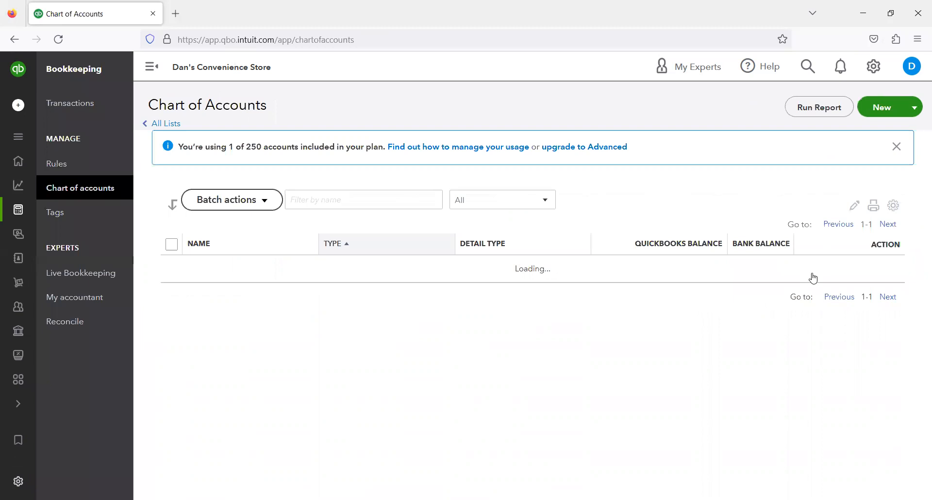
left_click(882, 270)
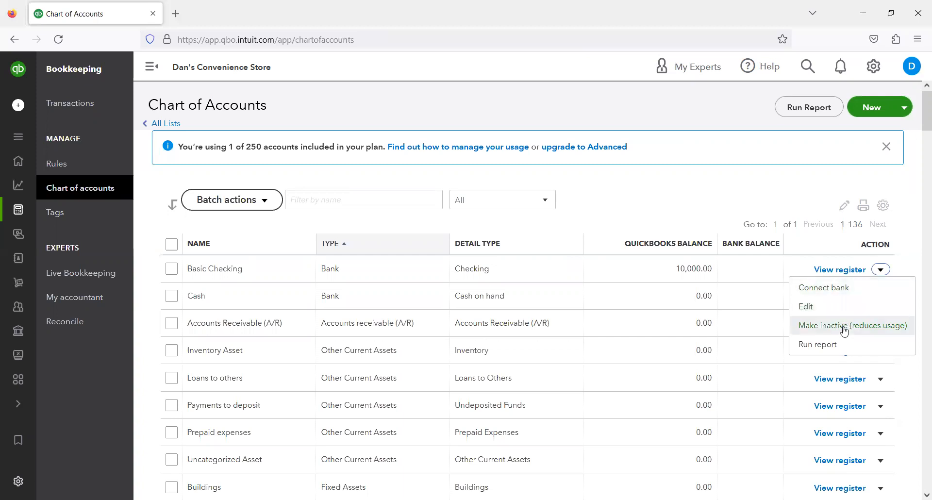
left_click(851, 271)
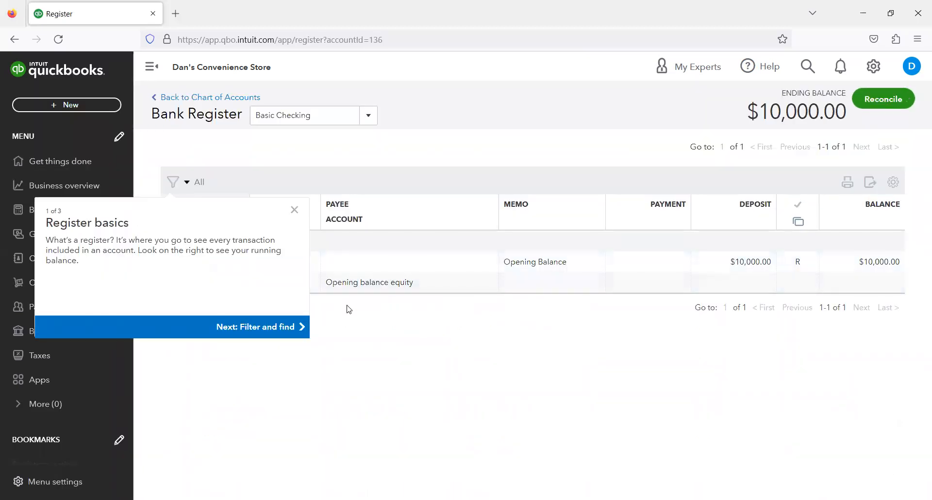
left_click(294, 212)
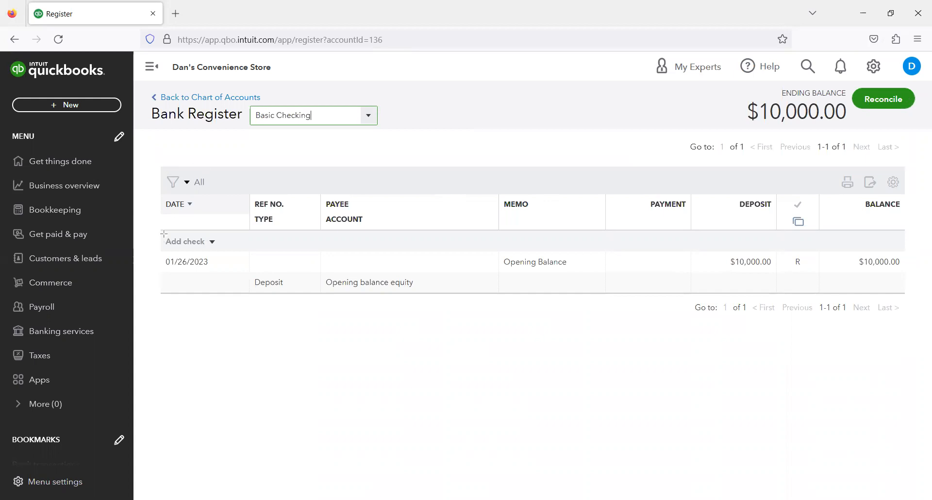
- Examine the register's columns and the opening balance deposit entry
mouse_move(153, 182)
left_mouse_down()
mouse_move(178, 199)
mouse_move(515, 250)
mouse_move(866, 278)
mouse_move(930, 309)
left_mouse_up()
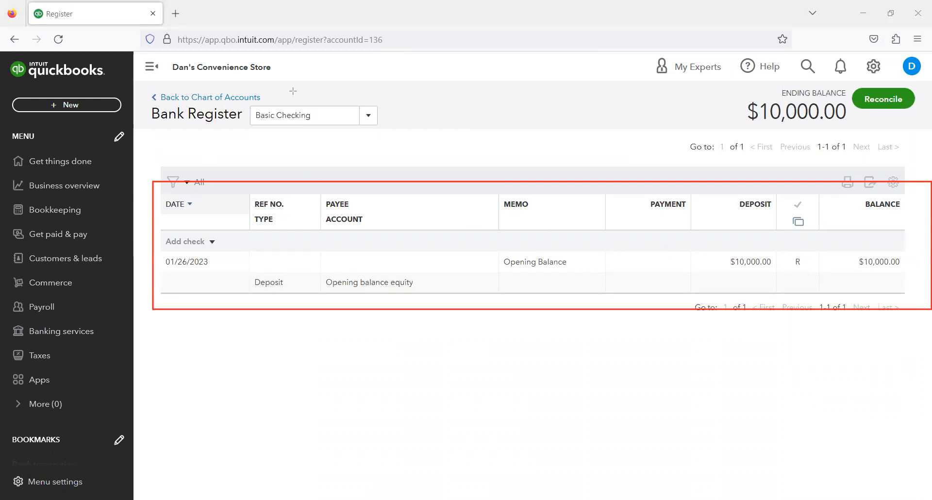
mouse_move(251, 193)
left_mouse_down()
mouse_move(302, 204)
mouse_move(291, 230)
left_mouse_up()
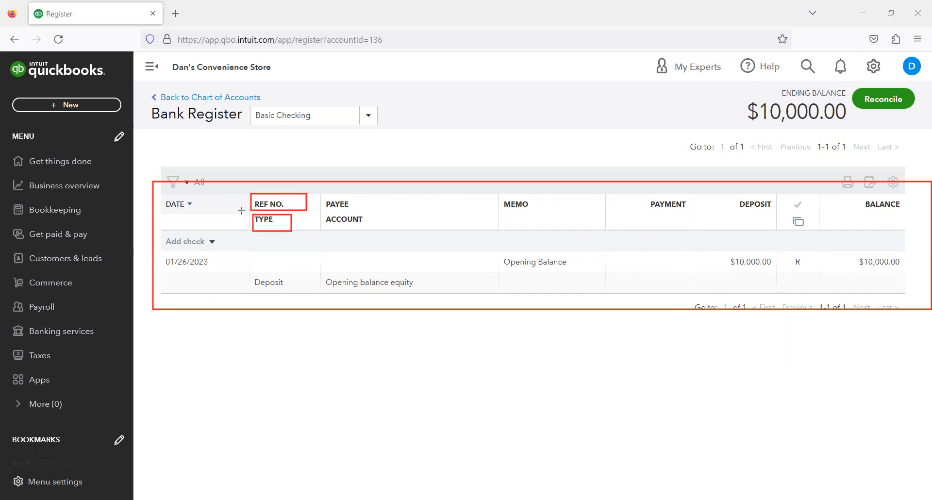
left_click_drag(256, 252, 314, 272)
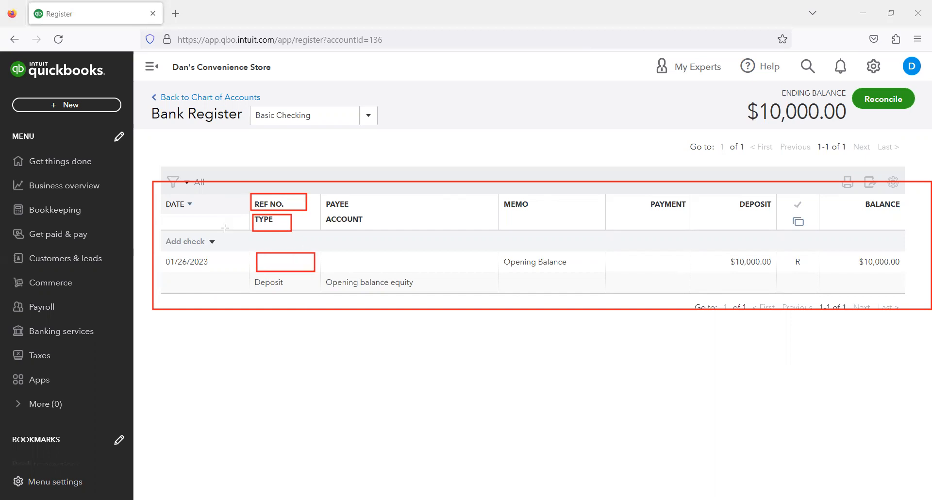
left_click_drag(253, 272, 302, 291)
left_click_drag(485, 182, 559, 207)
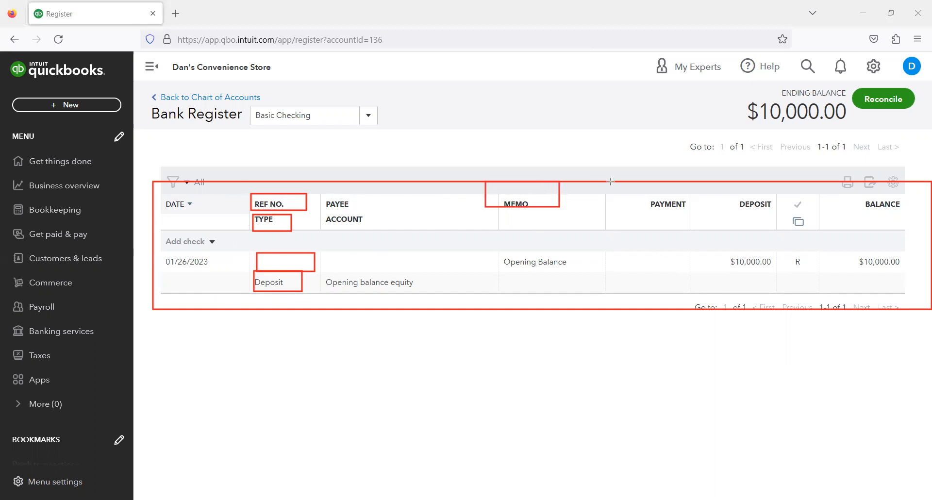
left_click_drag(637, 190, 707, 222)
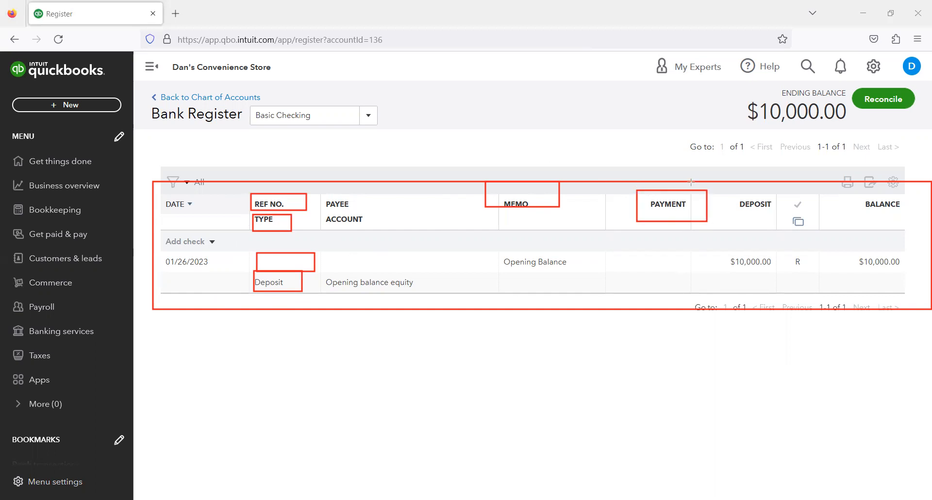
mouse_move(724, 186)
left_mouse_down()
mouse_move(737, 247)
mouse_move(780, 282)
left_mouse_up()
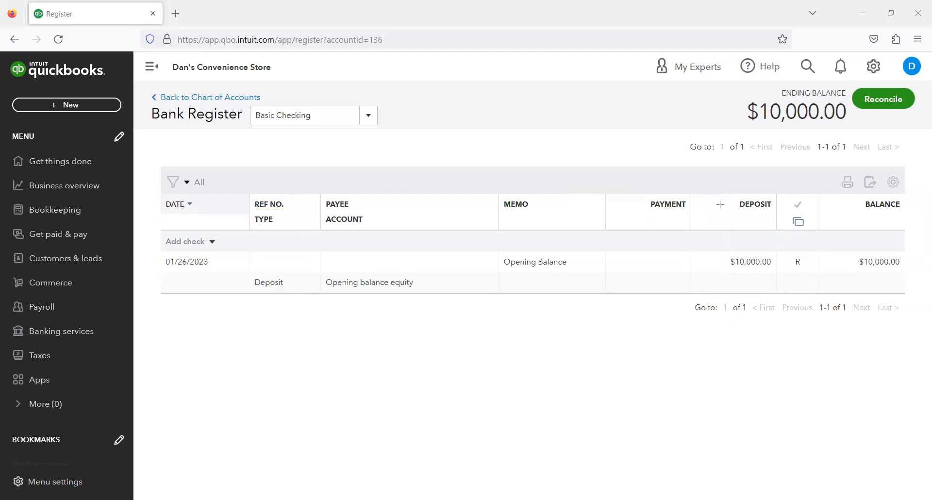
mouse_move(783, 195)
left_mouse_down()
mouse_move(852, 278)
mouse_move(830, 288)
left_mouse_up()
- Switch the register's display settings to show each transaction in one line
left_click(893, 182)
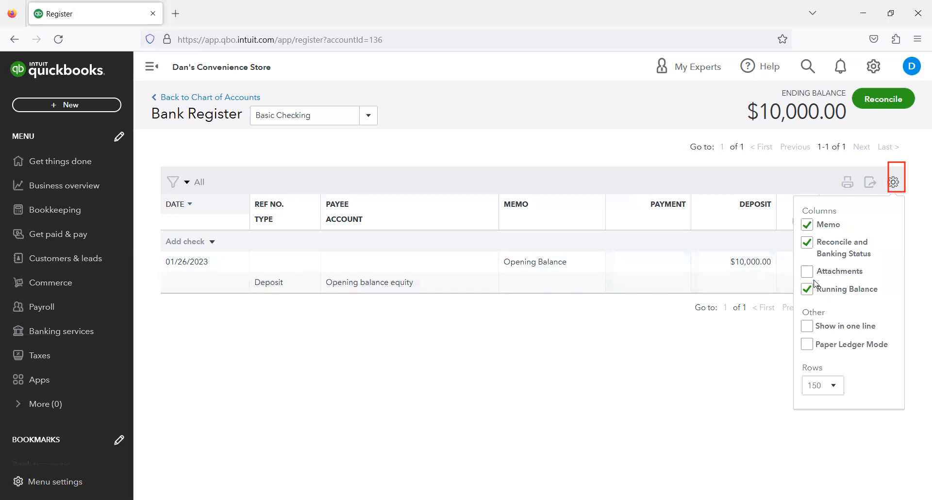
left_click(808, 327)
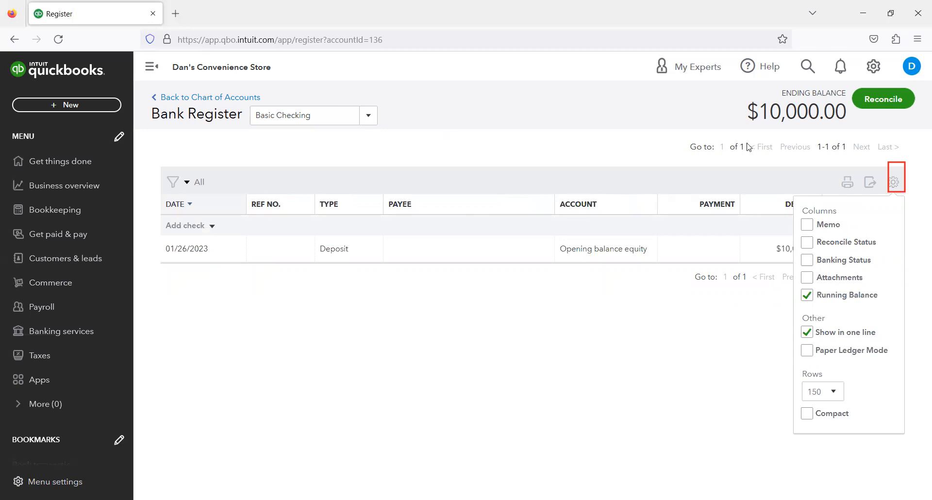
left_click(895, 186)
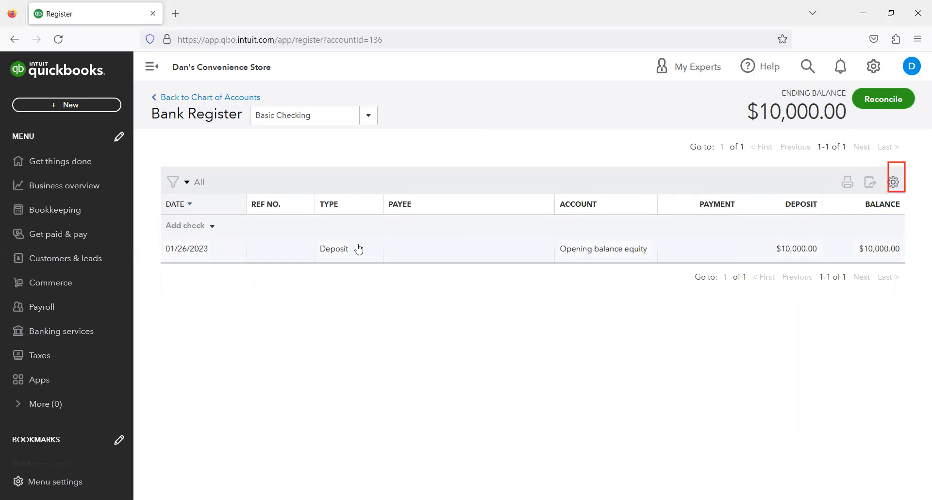
- Turn off the one-line option in the register's display settings
left_click(898, 184)
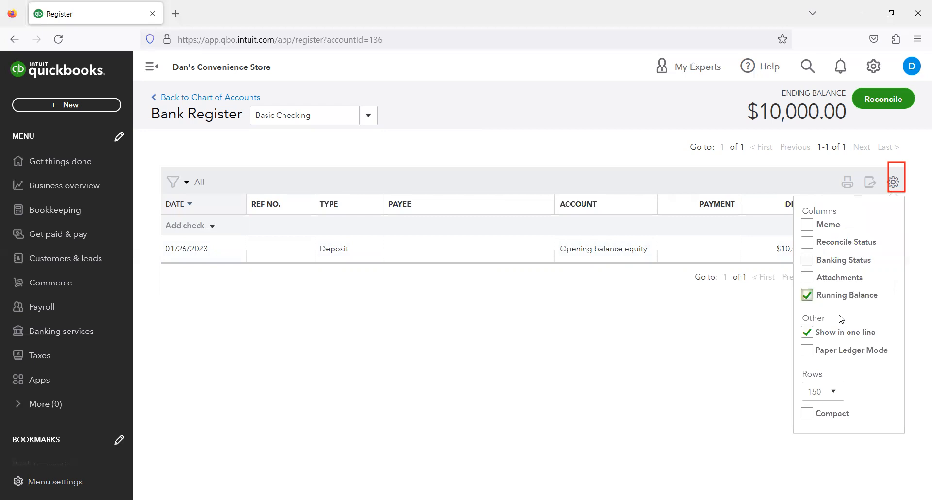
left_click(807, 332)
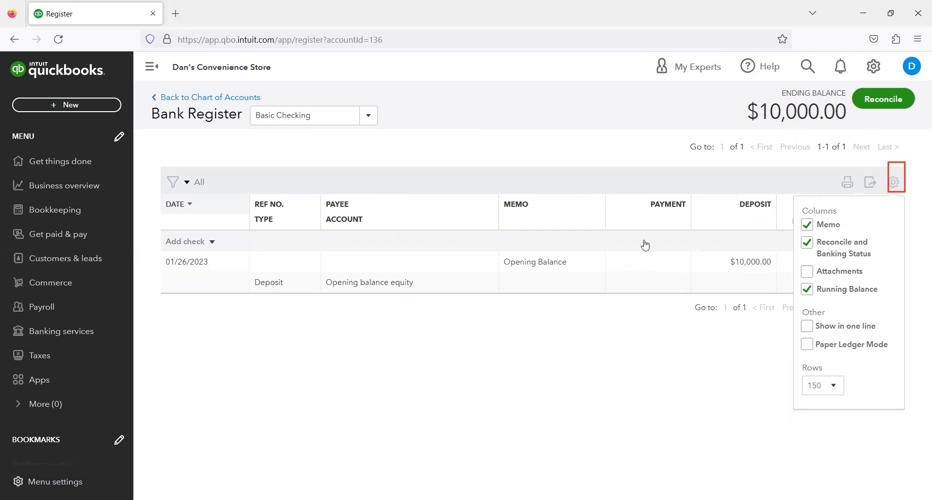
left_click(701, 357)
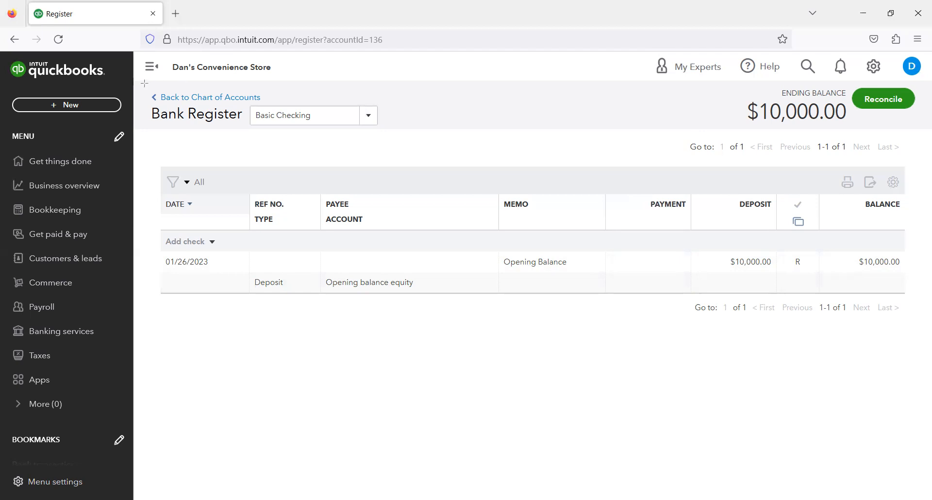
- Return from the Basic Checking register to the Chart of Accounts list
left_click_drag(144, 85, 274, 111)
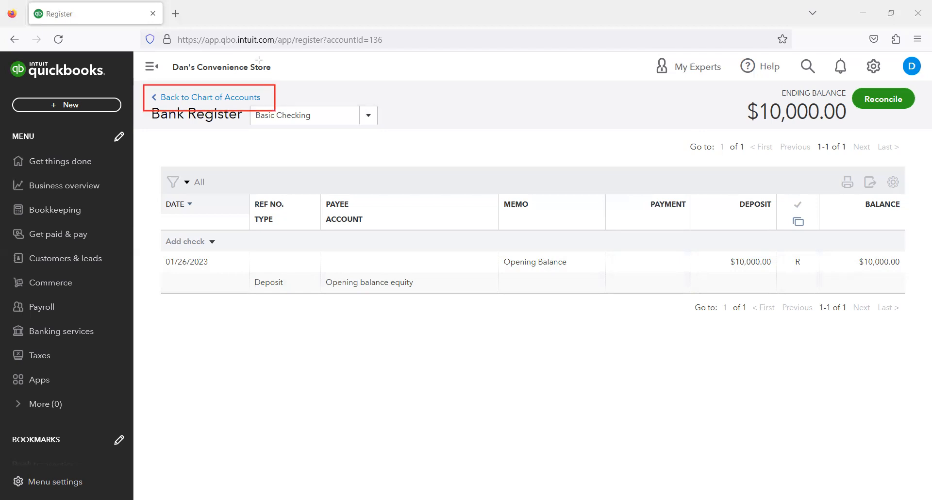
left_click(235, 99)
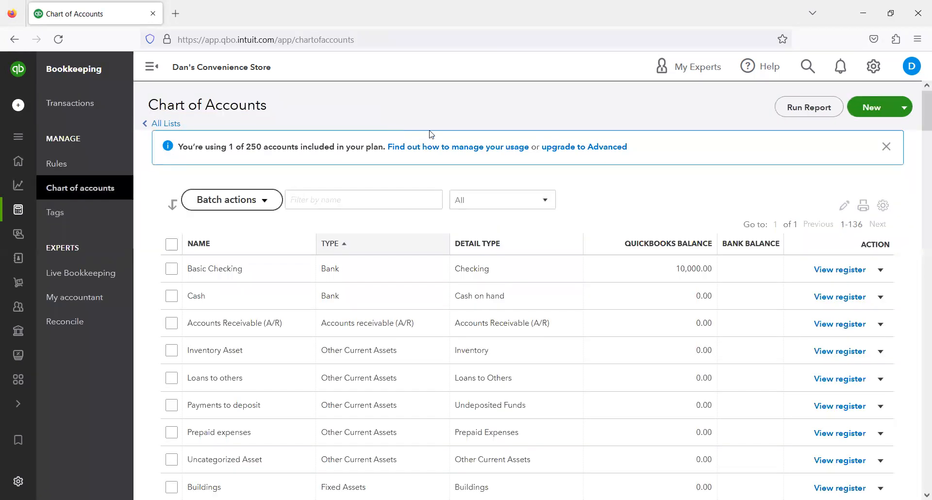
scroll(431, 134, "down", 2)
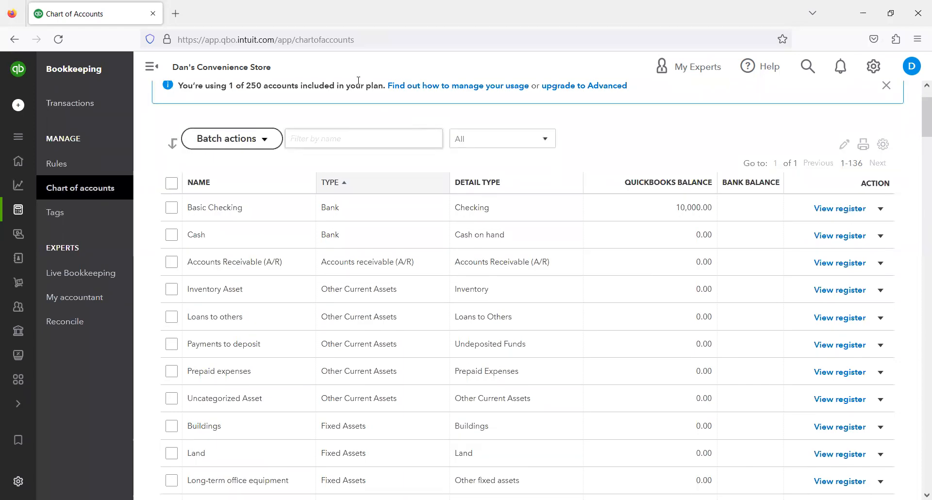
scroll(359, 80, "up", 2)
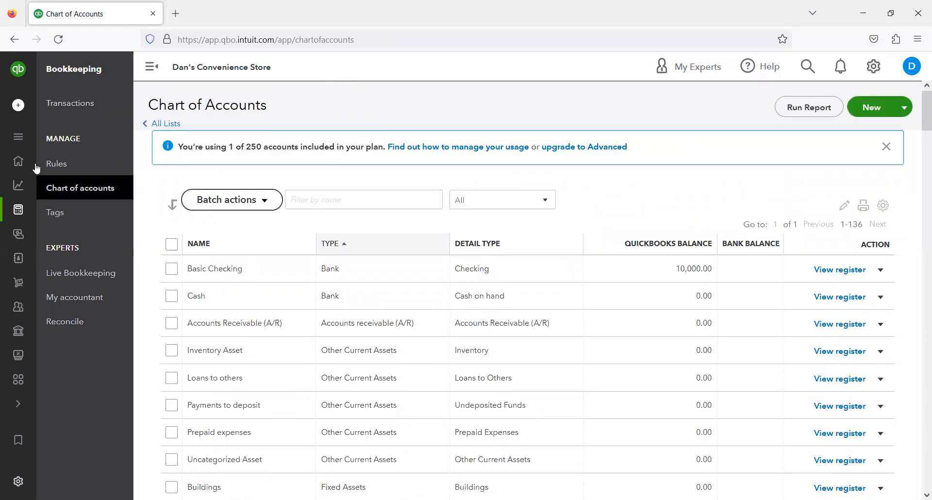
- Open the Get paid & pay overview and browse its income chart, setup and shortcut sections
mouse_move(30, 210)
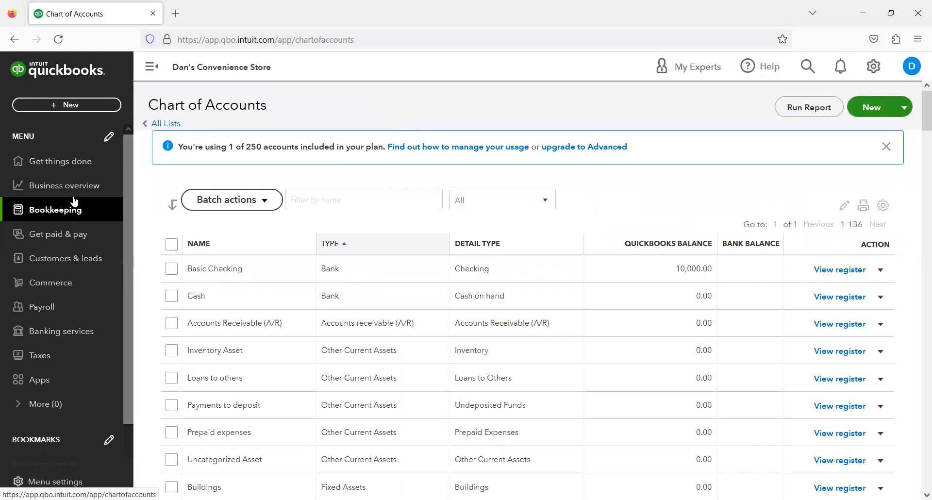
left_click(95, 240)
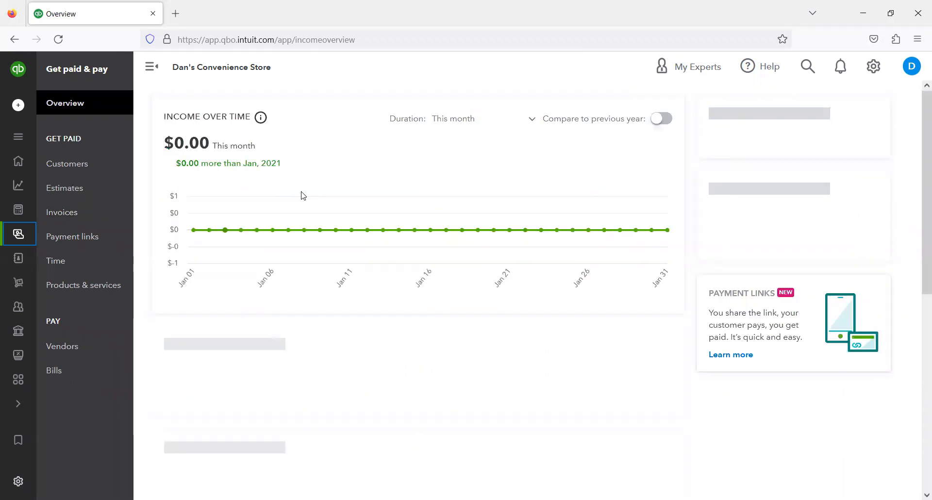
scroll(318, 195, "down", 2)
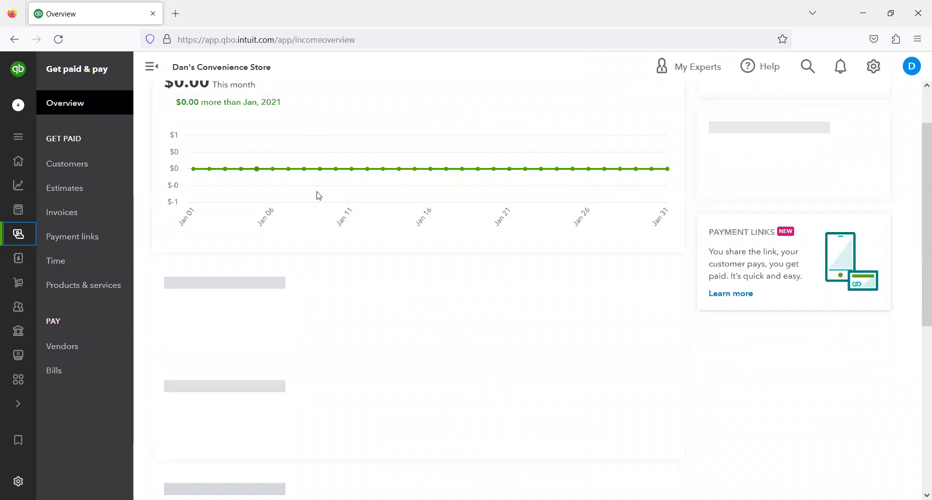
scroll(318, 196, "up", 2)
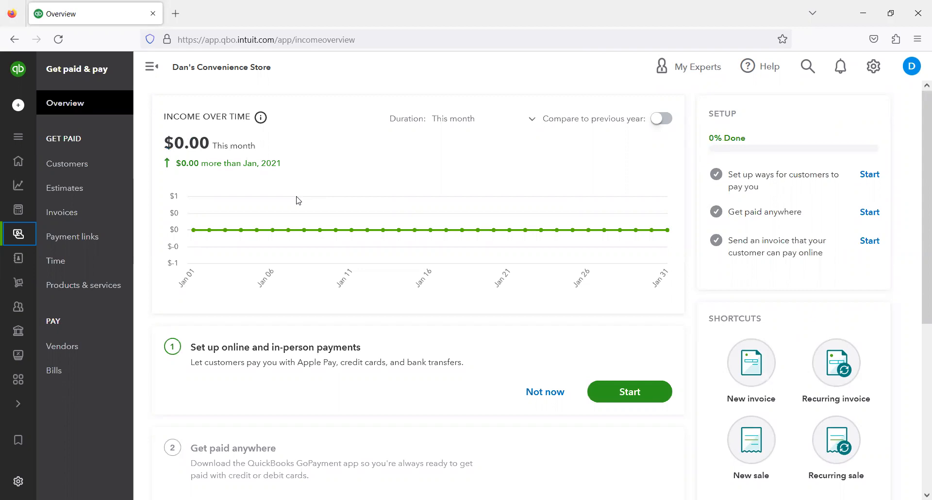
scroll(298, 192, "down", 5)
scroll(284, 242, "up", 1)
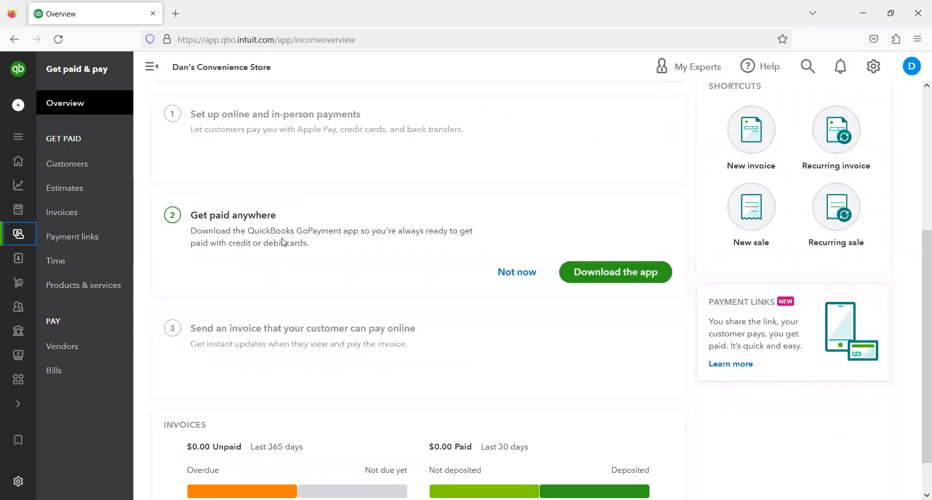
scroll(272, 222, "up", 5)
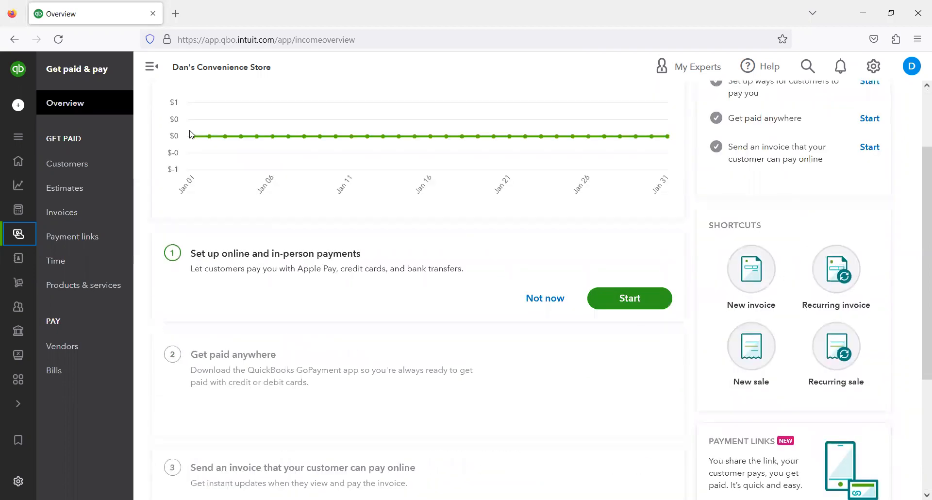
- Open the Business overview page and scroll through its sections
mouse_move(60, 245)
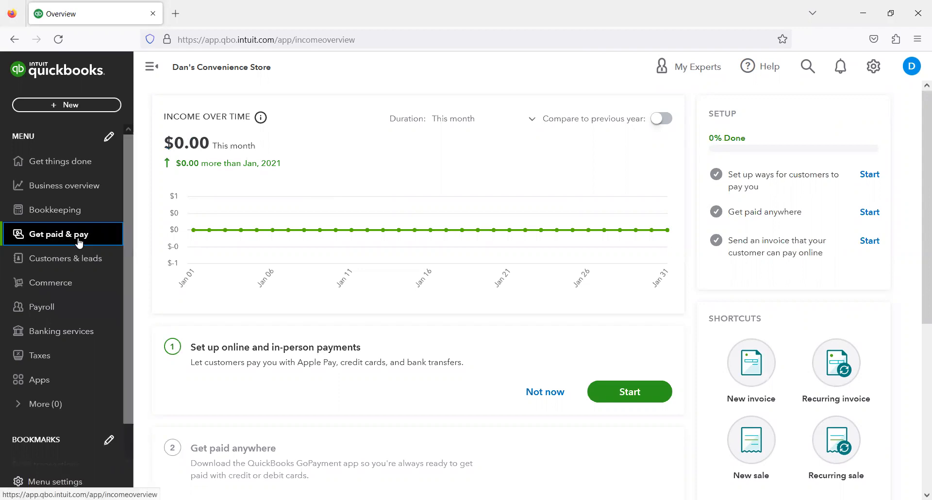
left_click(59, 189)
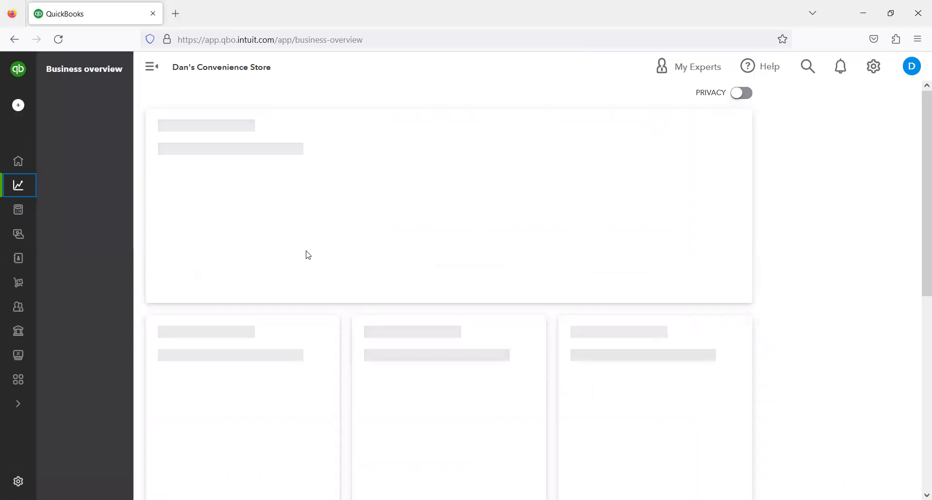
scroll(308, 255, "down", 6)
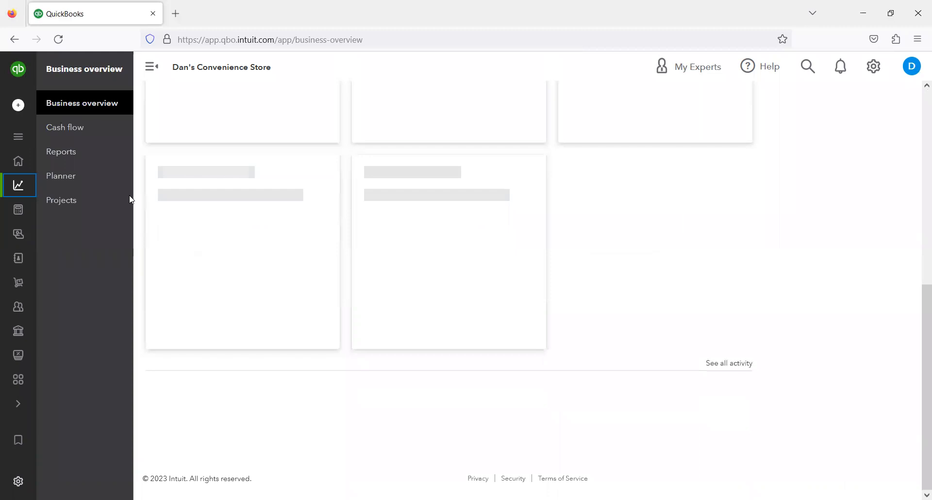
- Open the Get things done page and scroll down to its workspace of money-in and money-out tasks
left_click(19, 165)
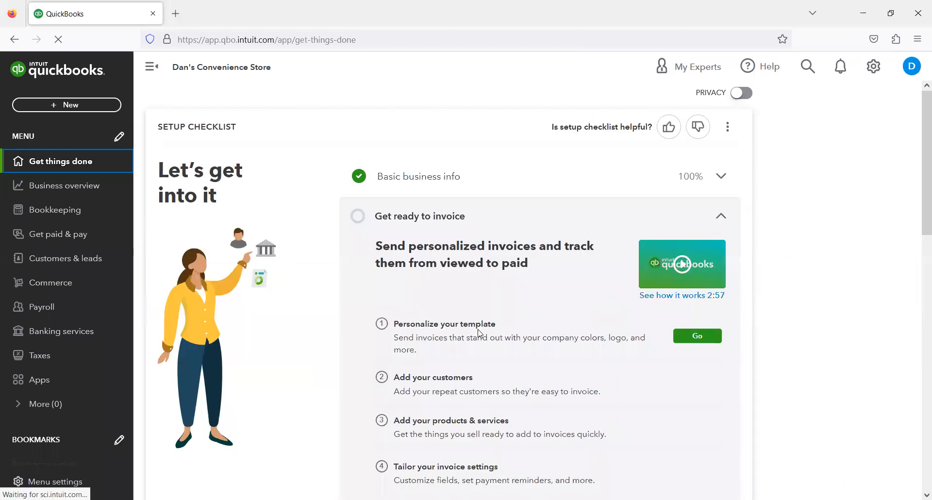
scroll(514, 194, "down", 8)
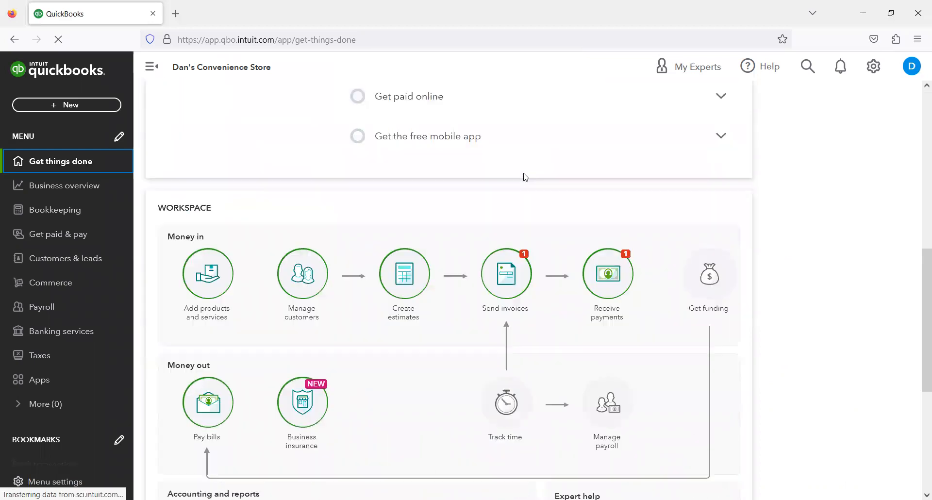
scroll(522, 152, "down", 2)
left_click(523, 153)
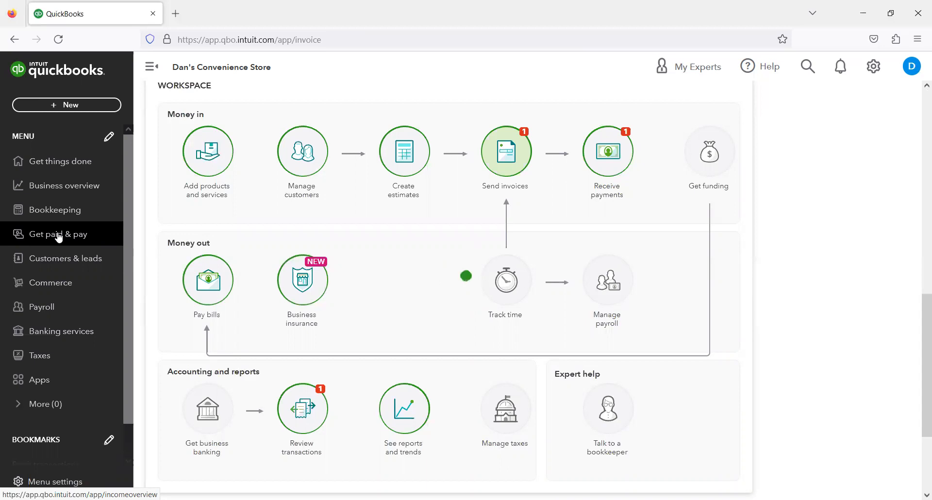
- Switch to the Get paid & pay page and back to Get things done
left_click(58, 235)
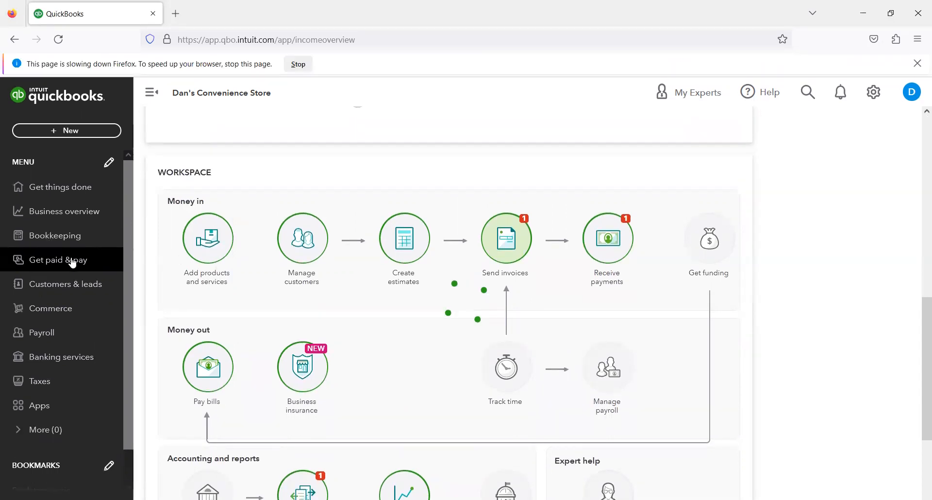
left_click(45, 249)
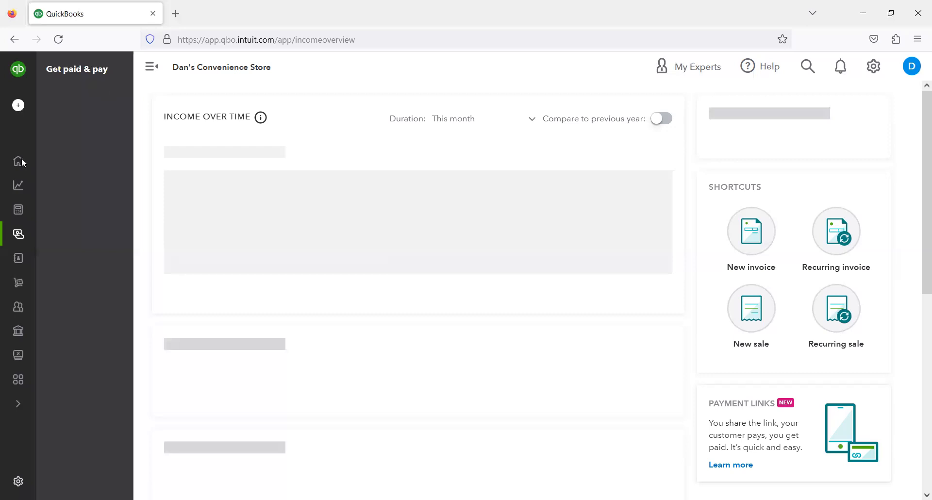
left_click(83, 155)
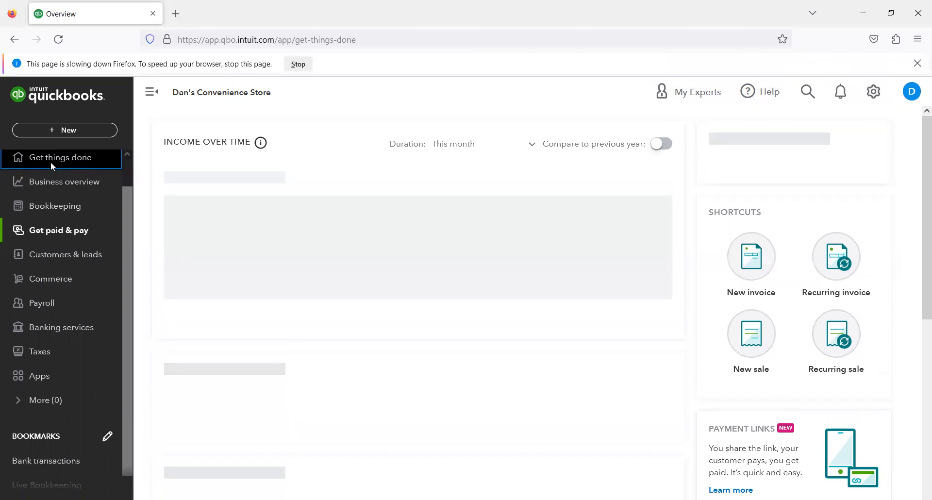
scroll(51, 163, "up", 1)
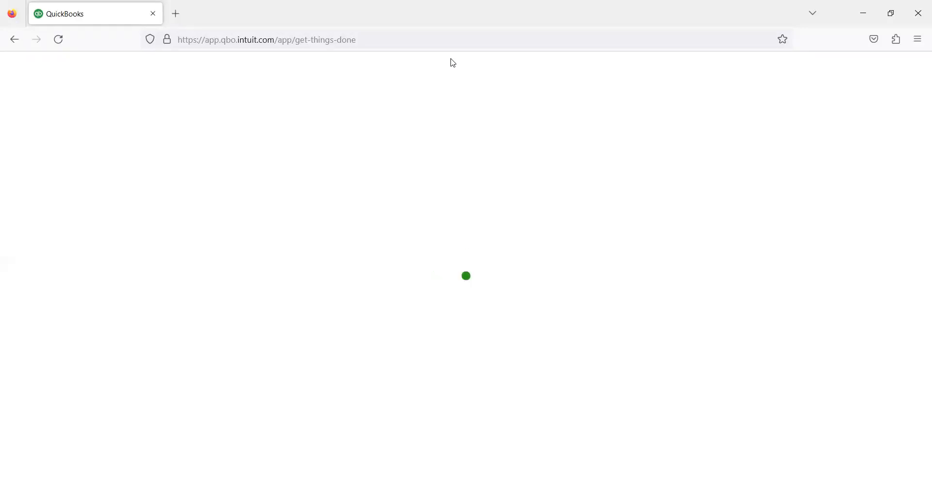
- Reload the stalled Get things done page by going back and re-entering its web address
left_click(210, 49)
left_click(301, 86)
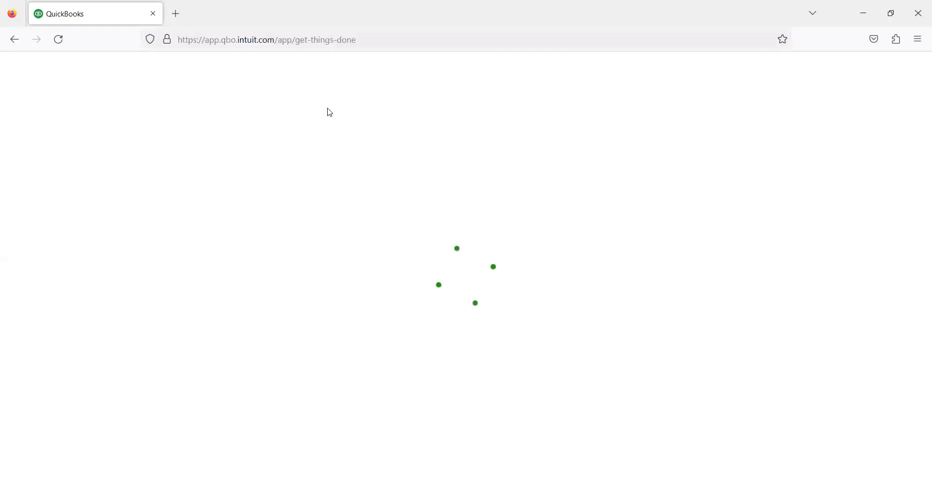
left_click(15, 39)
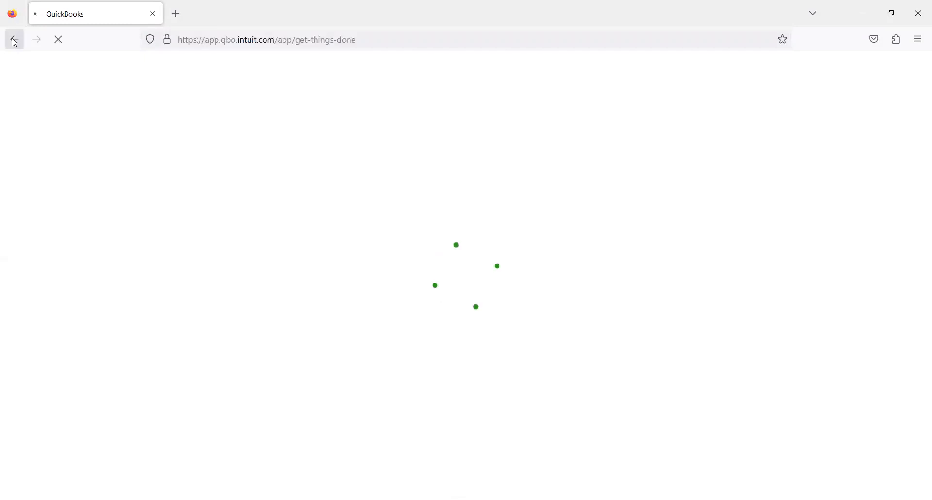
left_click(206, 39)
key("ctrl+c")
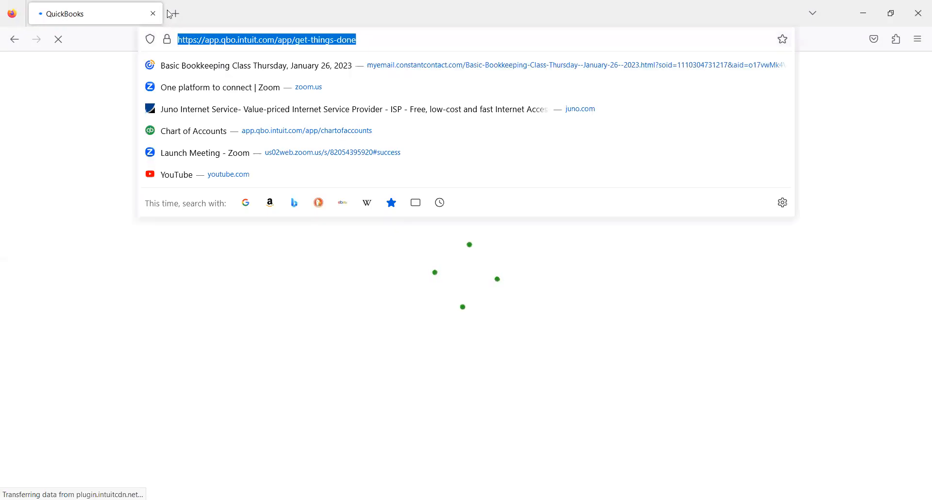
key("BackSpace")
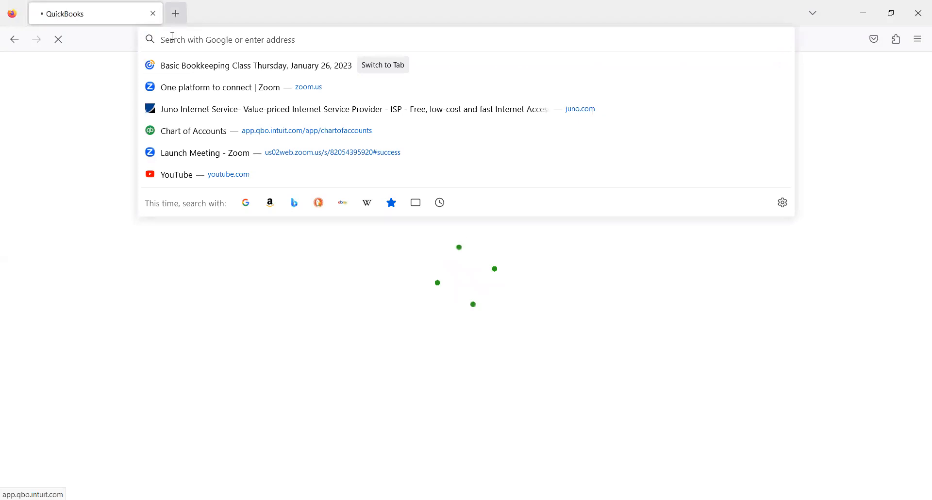
key("ctrl+v")
key("Return")
left_click(154, 13)
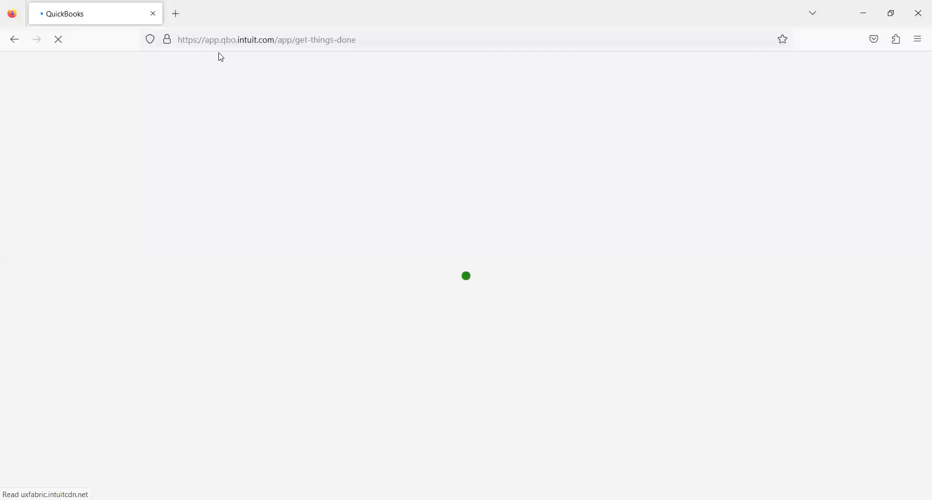
- Try to open the settings menu while the Get things done page finishes loading
key("ctrl+l")
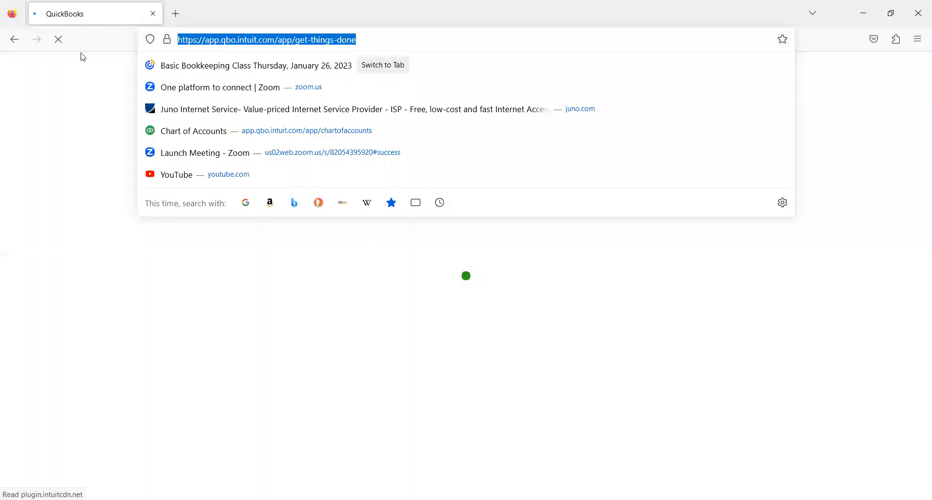
left_click(83, 57)
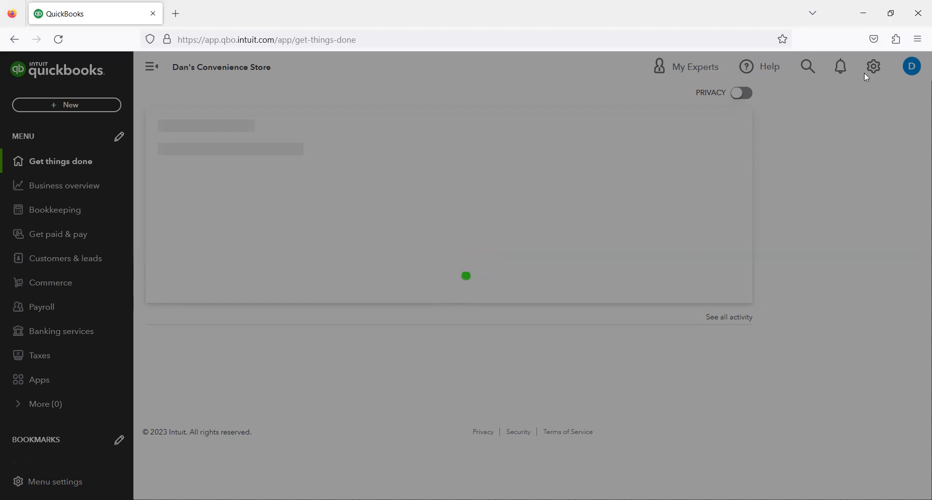
left_click(291, 43)
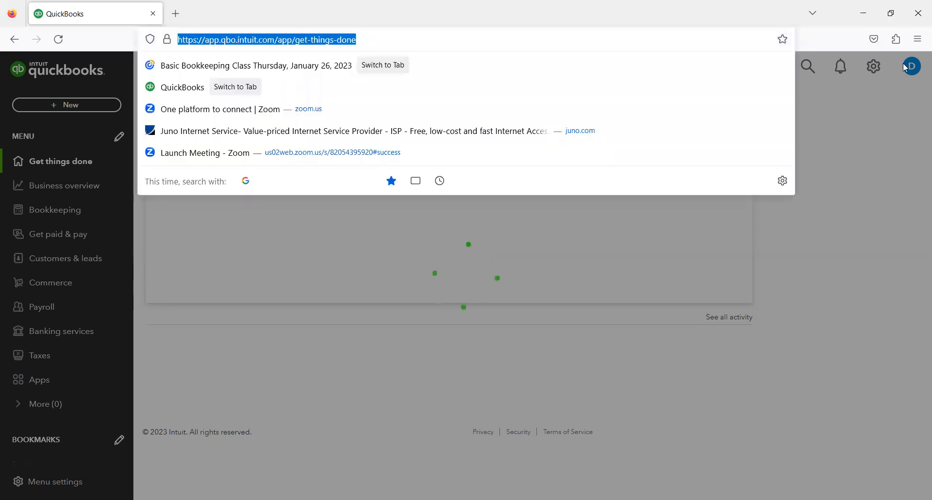
left_click(876, 66)
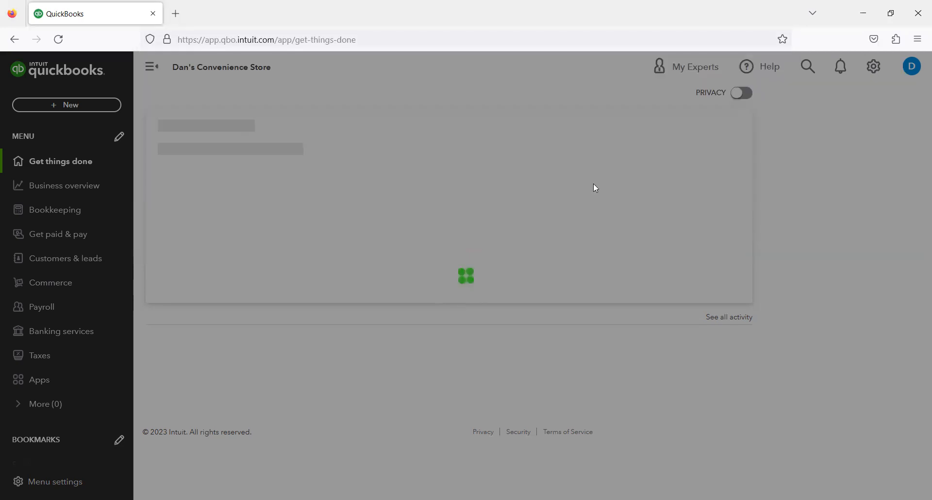
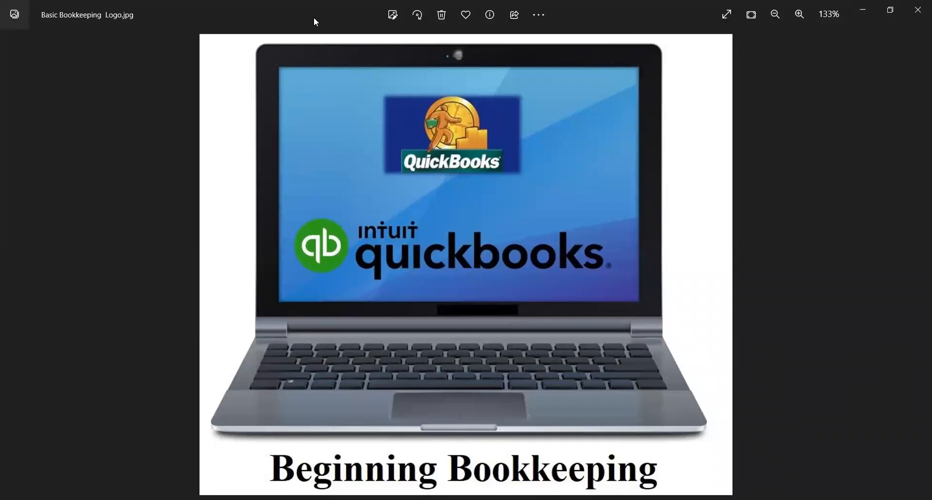
- Switch to the browser and open the Chart of Accounts from the settings menu
key("alt+Tab")
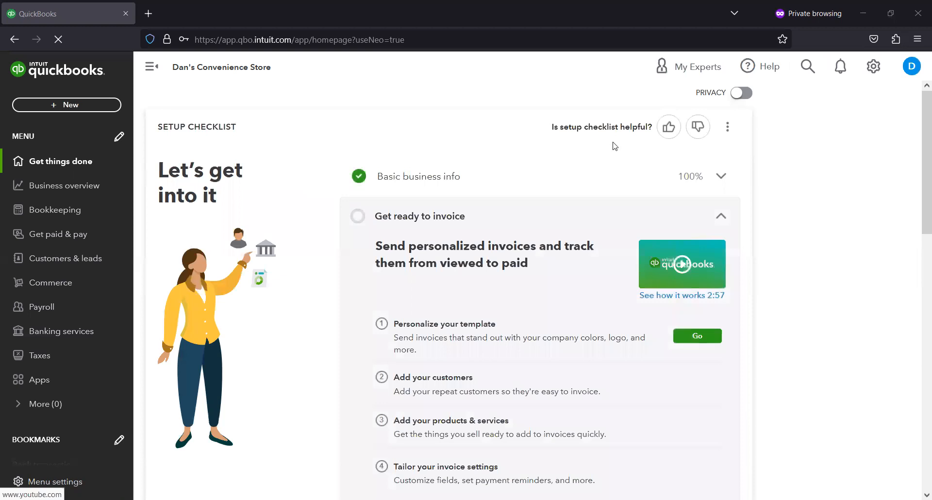
left_click(873, 74)
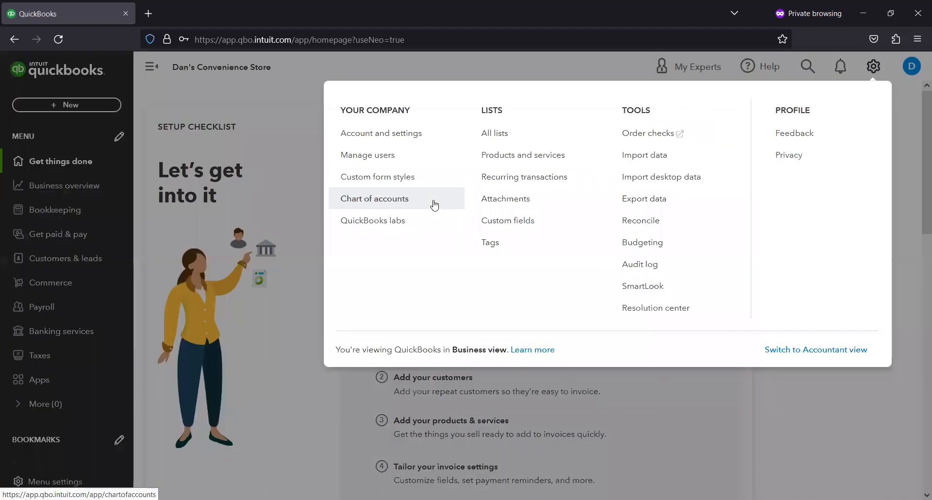
left_click(396, 199)
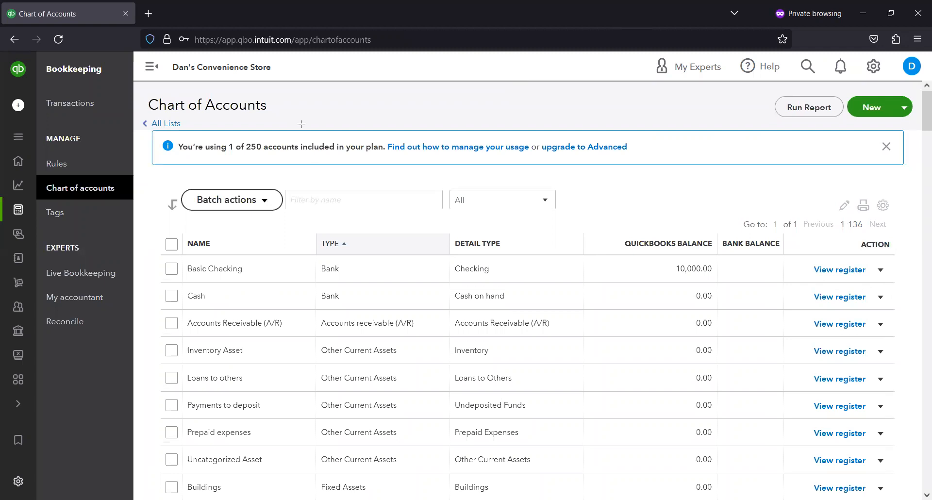
mouse_move(152, 124)
left_mouse_down()
mouse_move(400, 181)
mouse_move(525, 172)
left_mouse_up()
mouse_move(619, 176)
left_mouse_down()
mouse_move(655, 156)
mouse_move(654, 167)
left_mouse_up()
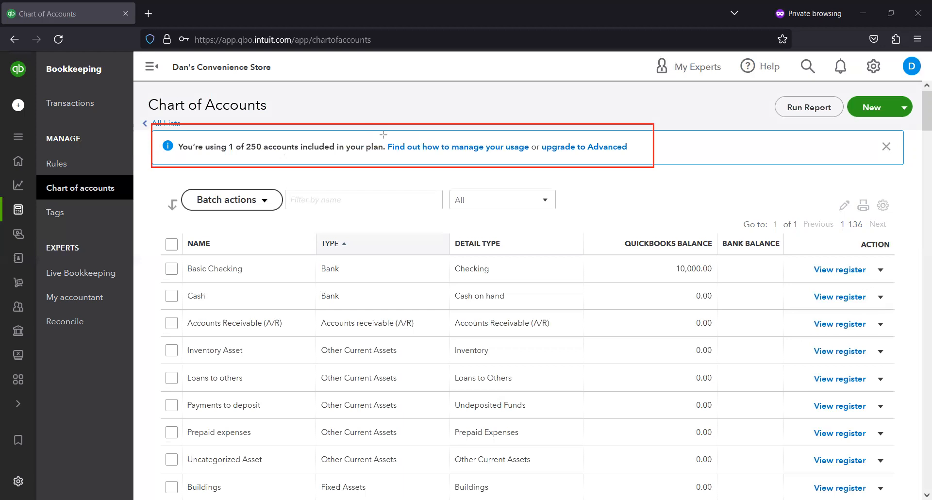
key("e")
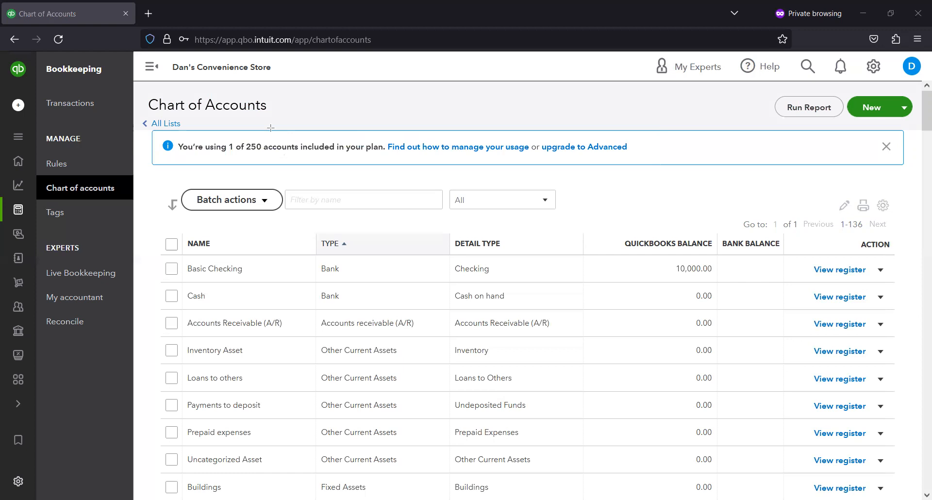
- Open the Invoices page under Get paid & pay
mouse_move(31, 229)
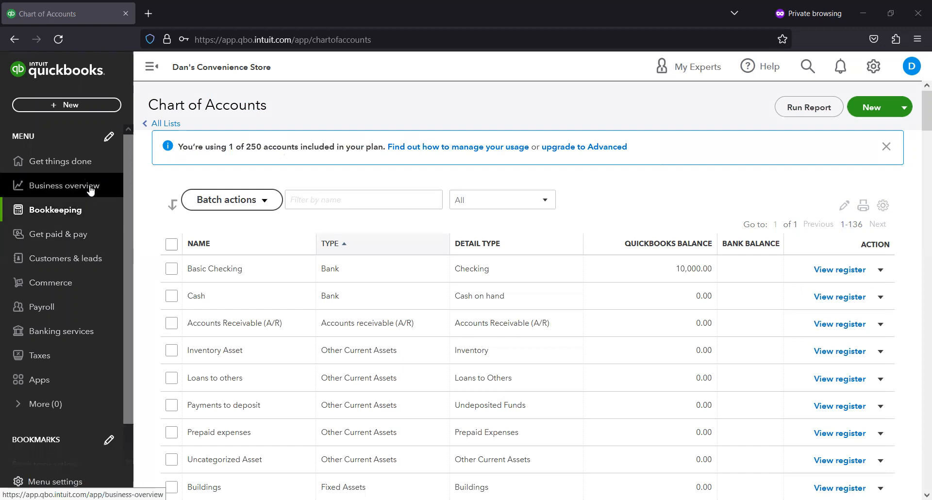
left_click(96, 241)
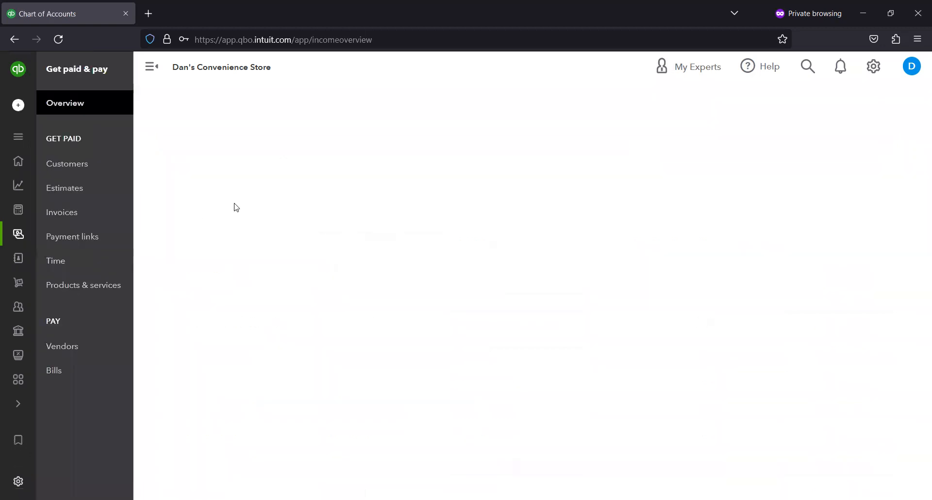
left_click(74, 215)
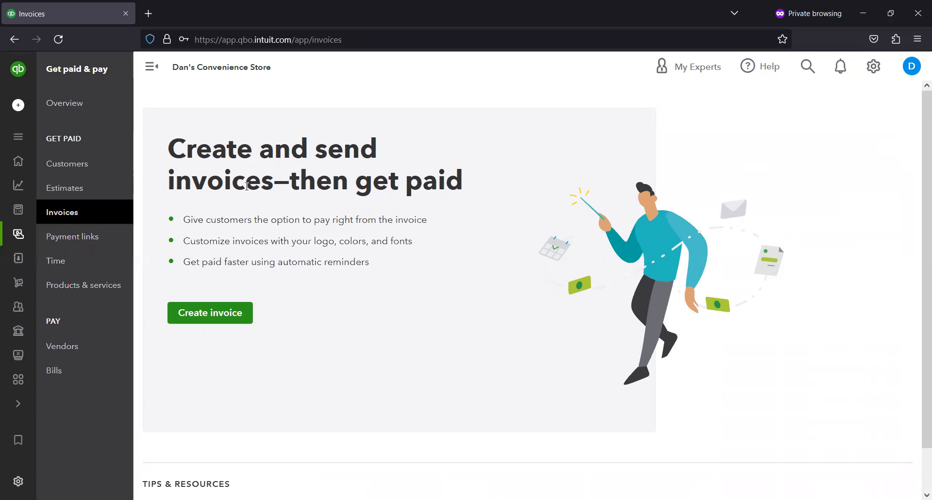
- Browse the Bills and Vendors pages of Get paid & pay, ending on the Vendors list
mouse_move(13, 257)
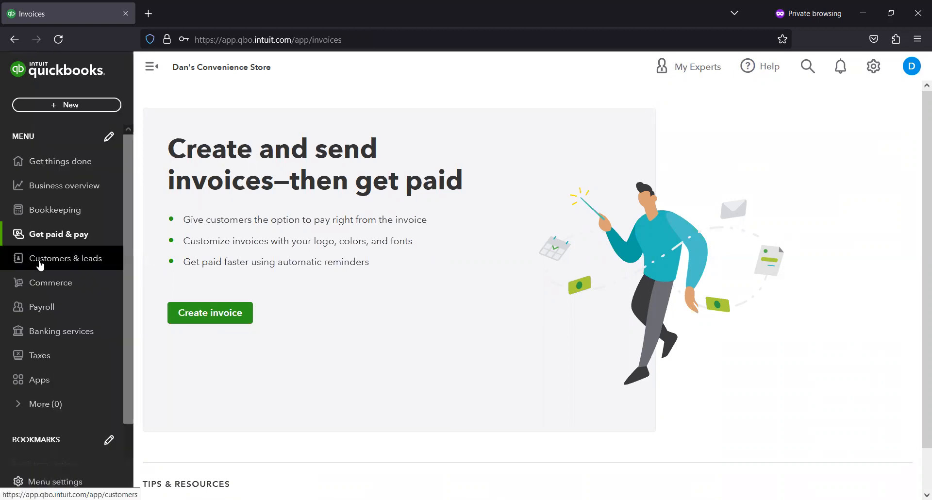
left_click(91, 235)
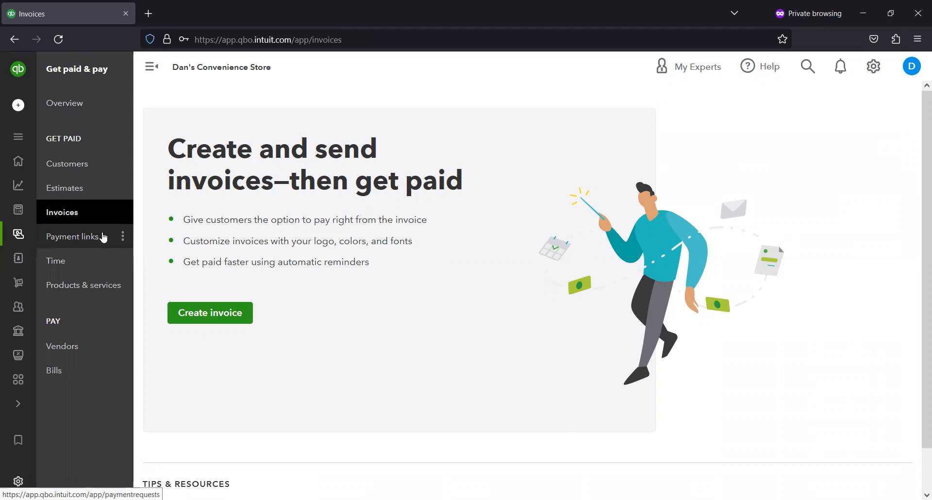
left_click(79, 370)
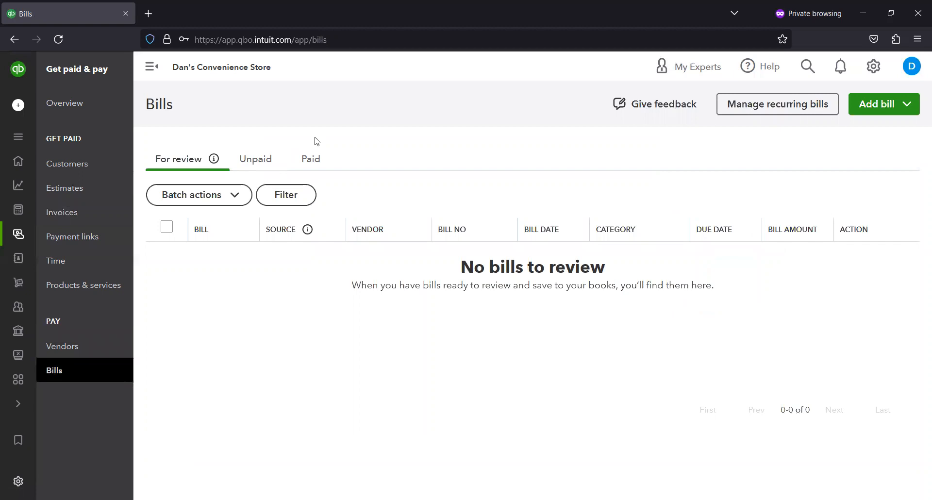
left_click(65, 357)
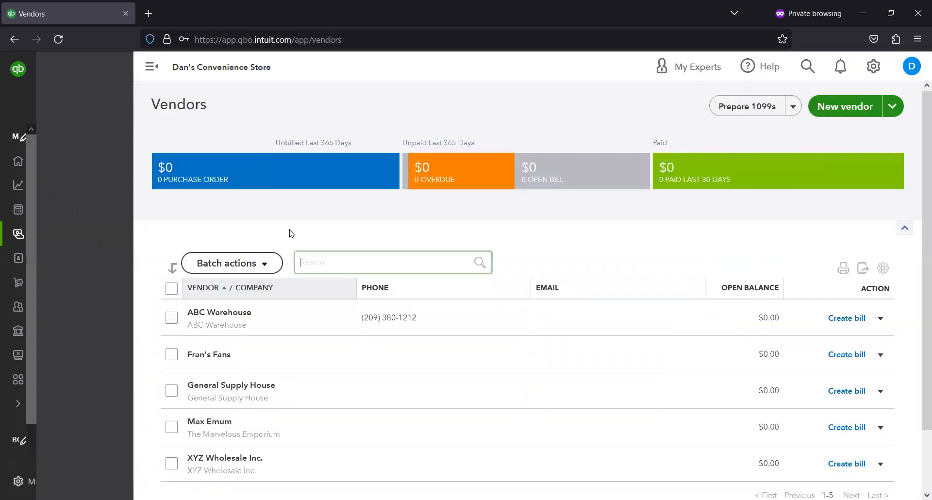
left_click(48, 372)
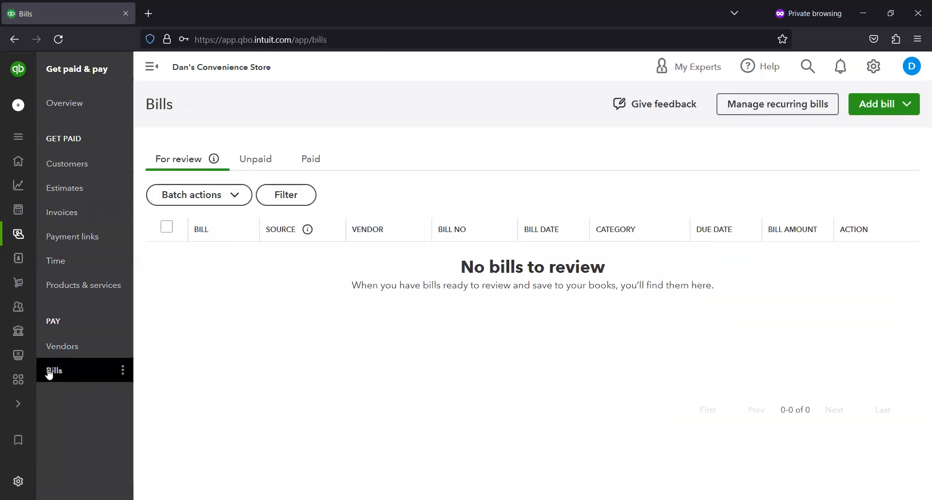
left_click(85, 348)
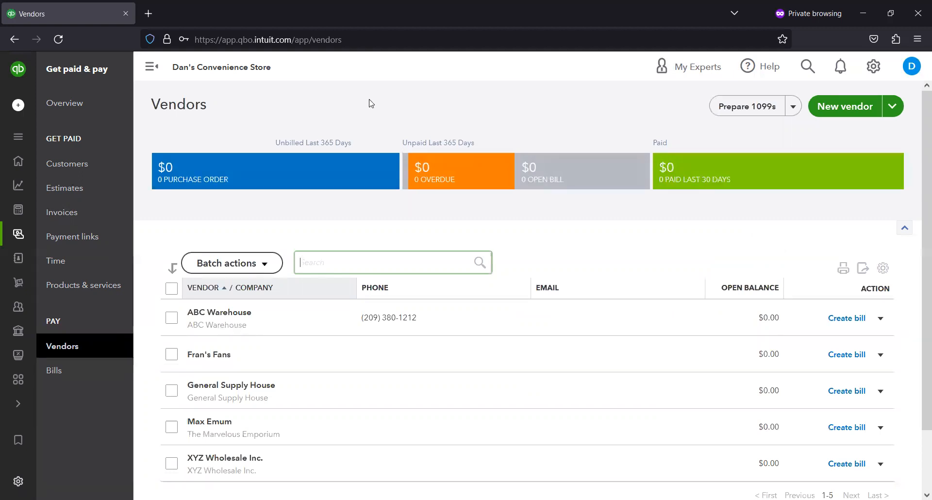
left_click_drag(141, 141, 413, 199)
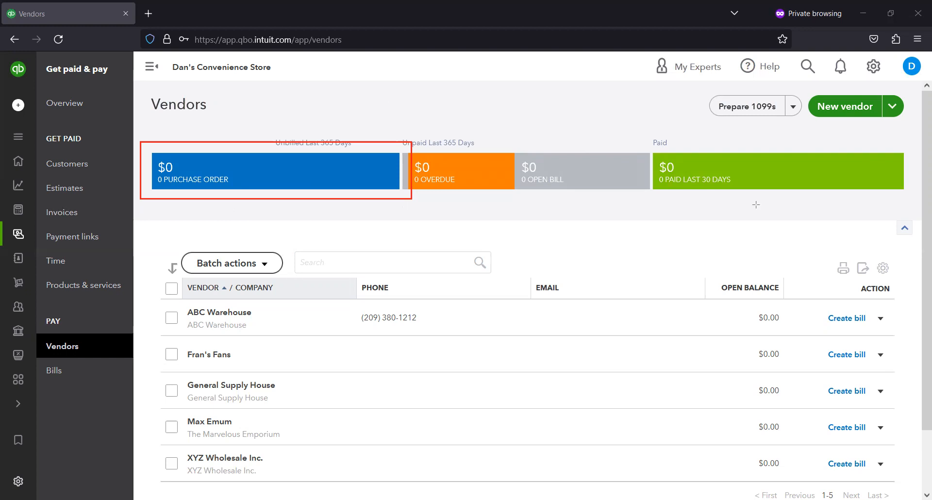
mouse_move(816, 295)
left_mouse_down()
mouse_move(918, 313)
mouse_move(898, 347)
left_mouse_up()
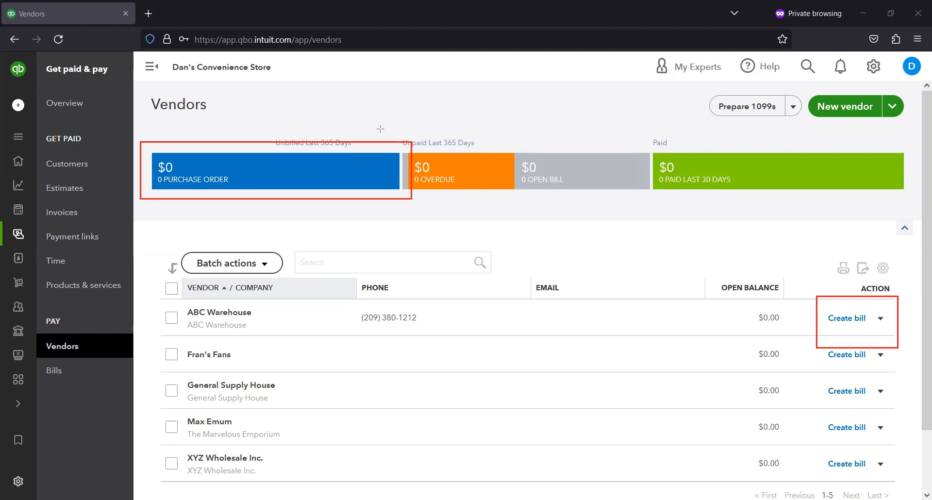
left_click(881, 319)
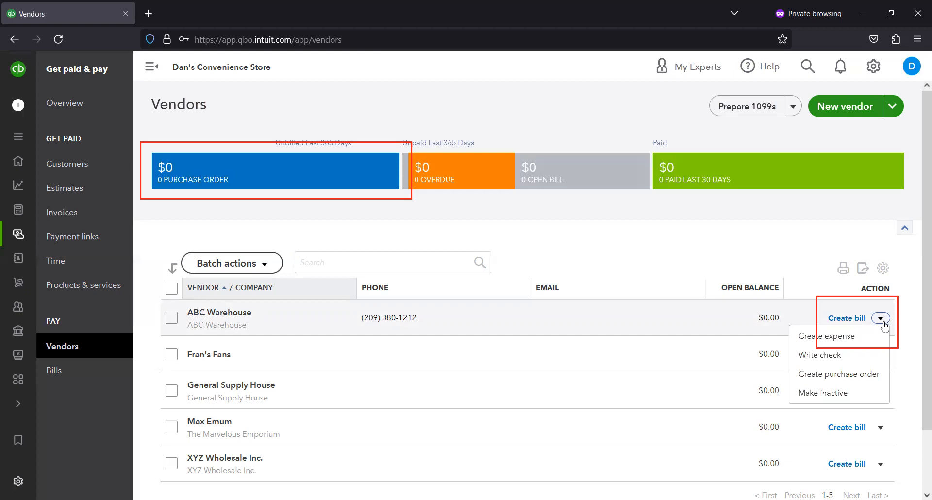
left_click(862, 382)
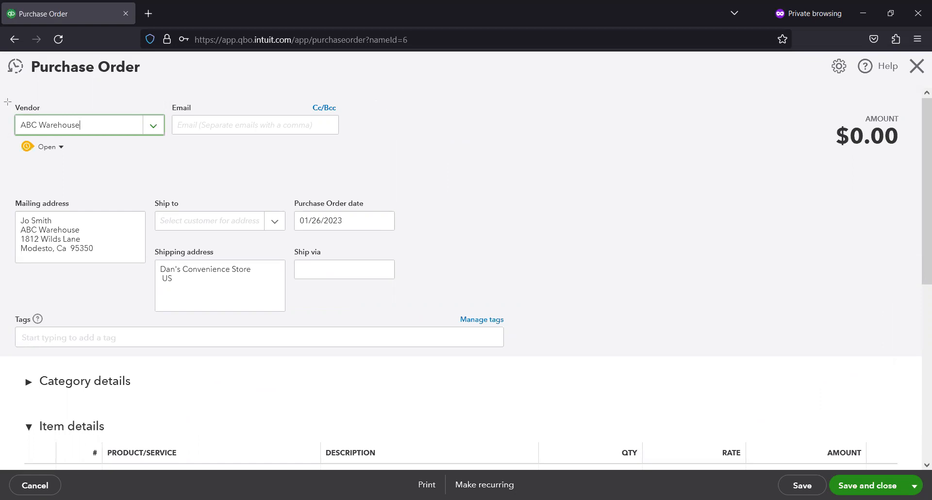
left_click_drag(4, 103, 160, 316)
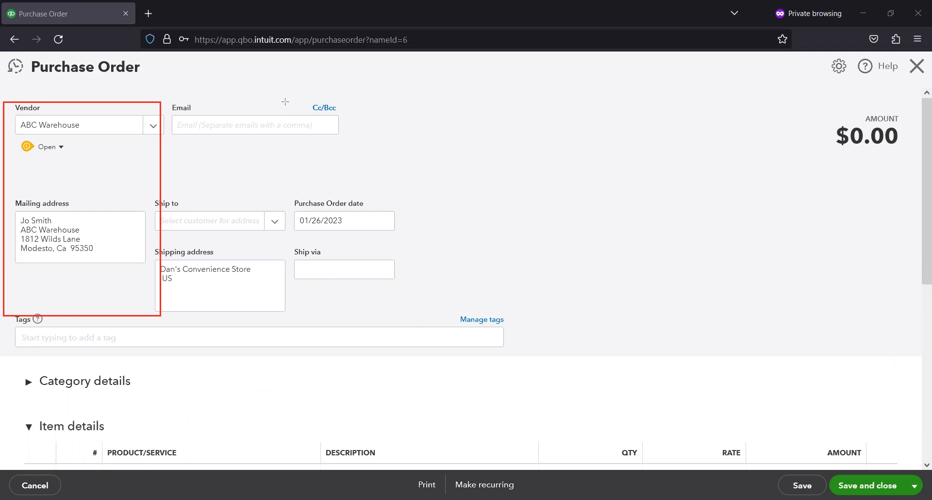
left_click(188, 278)
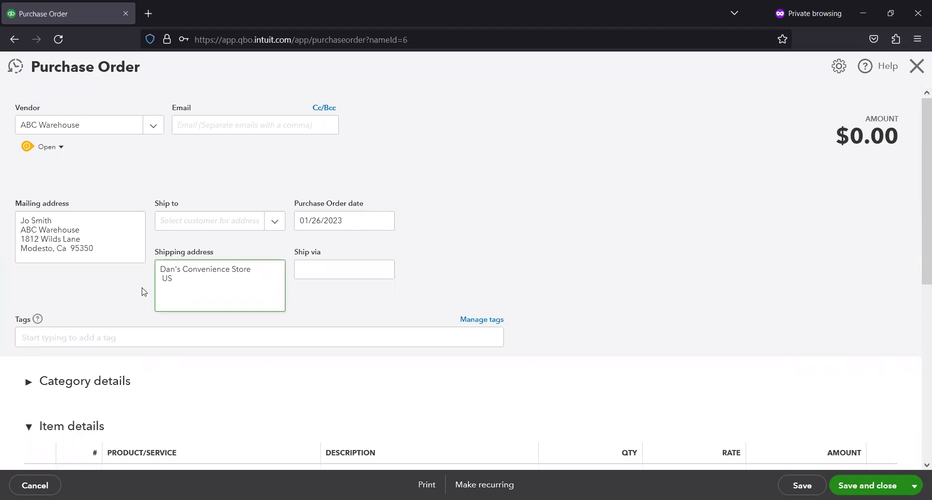
double_click(186, 278)
type("15")
key("BackSpace")
key("BackSpace")
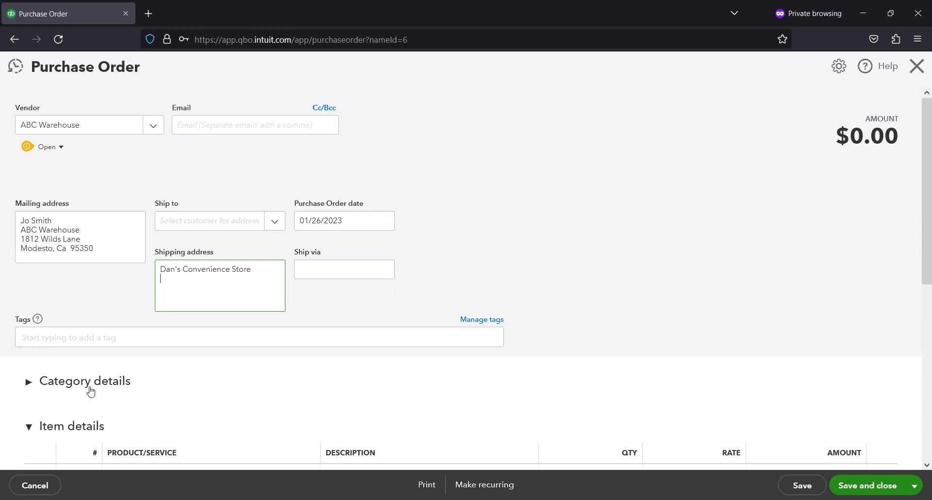
key("Return")
type("Patterson, 95363")
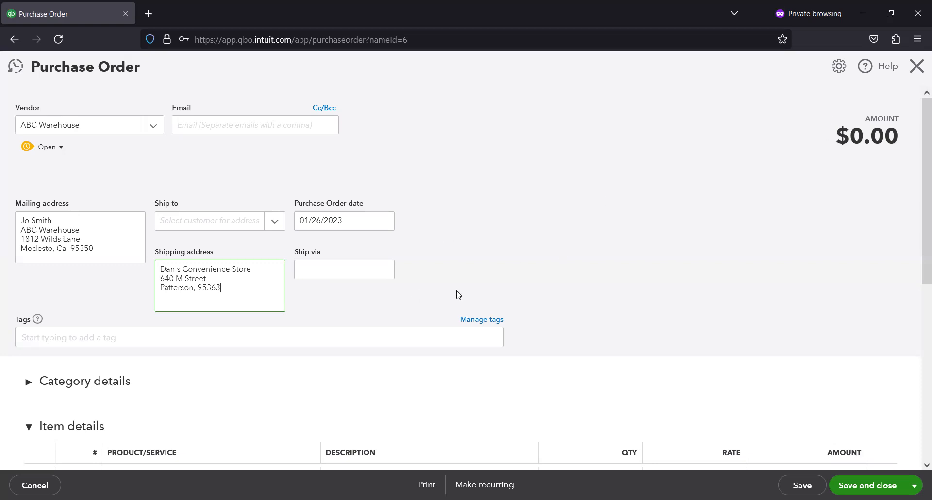
left_click(916, 66)
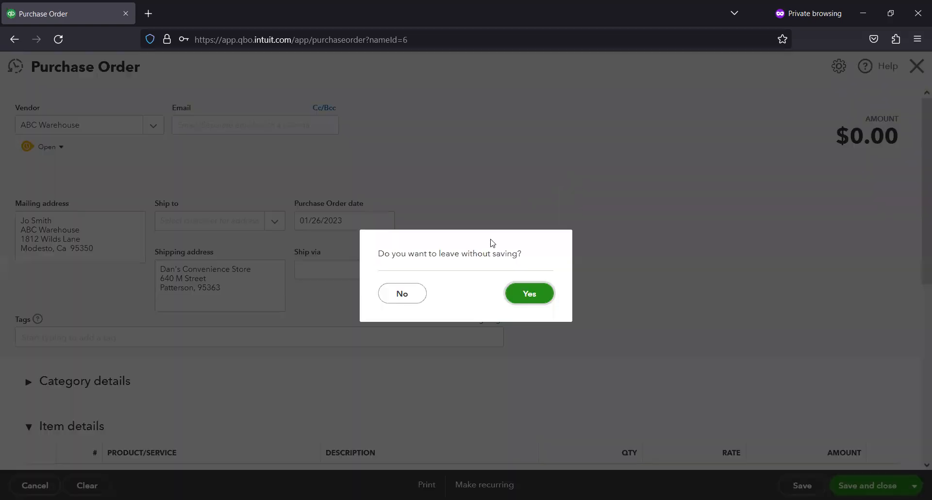
left_click(519, 298)
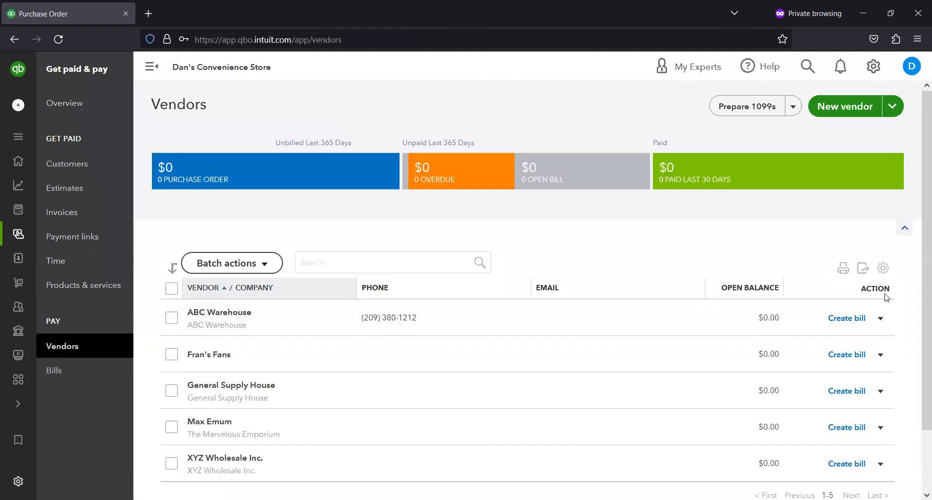
left_click(881, 318)
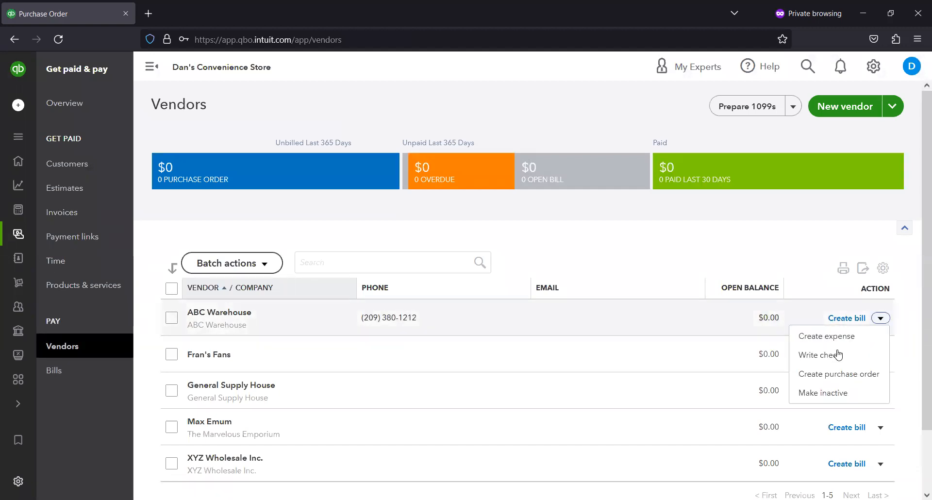
left_click(844, 376)
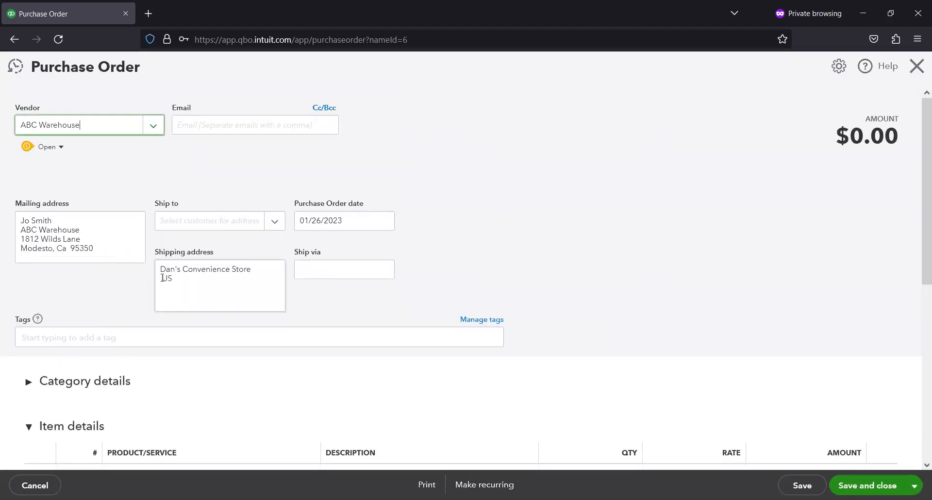
left_click(163, 279)
key("shift+Home")
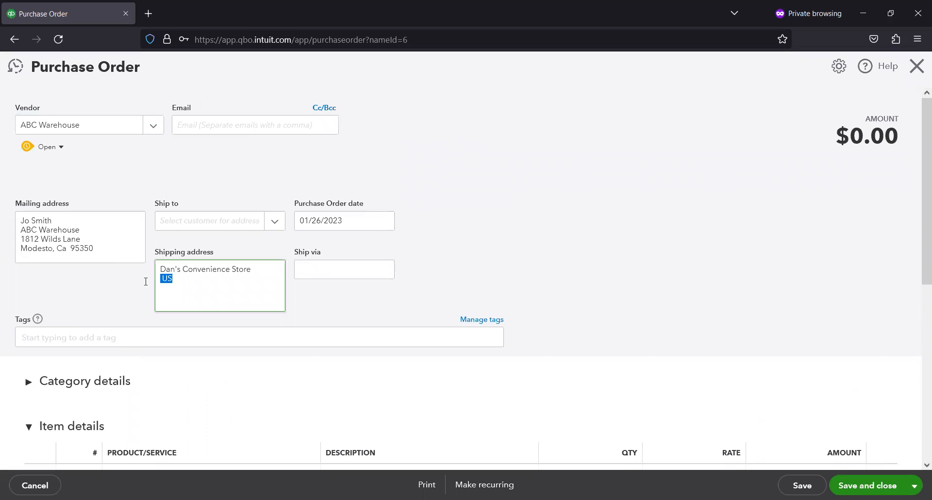
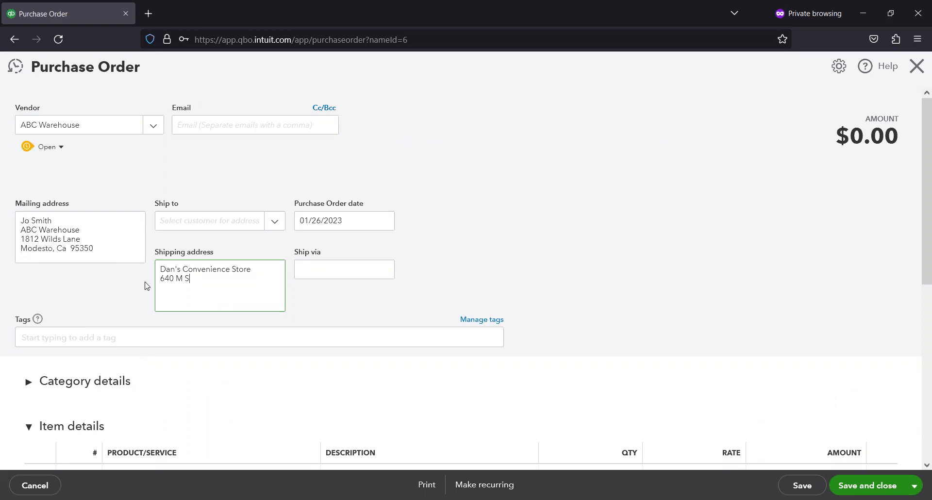
scroll(422, 240, "down", 1)
left_click(437, 245)
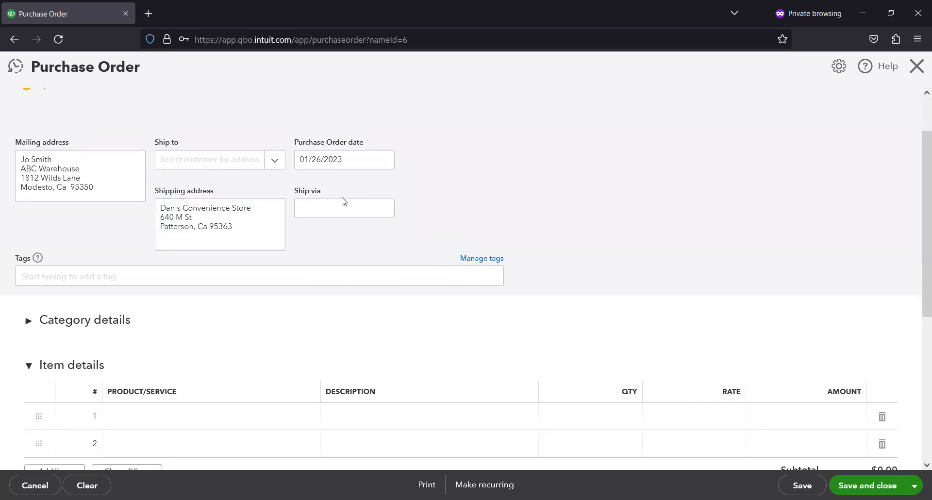
scroll(346, 196, "up", 1)
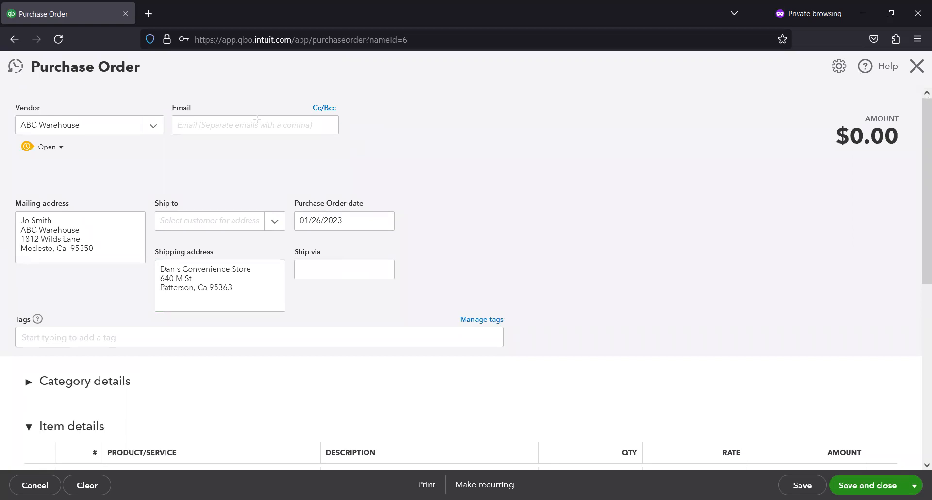
left_click_drag(160, 103, 371, 147)
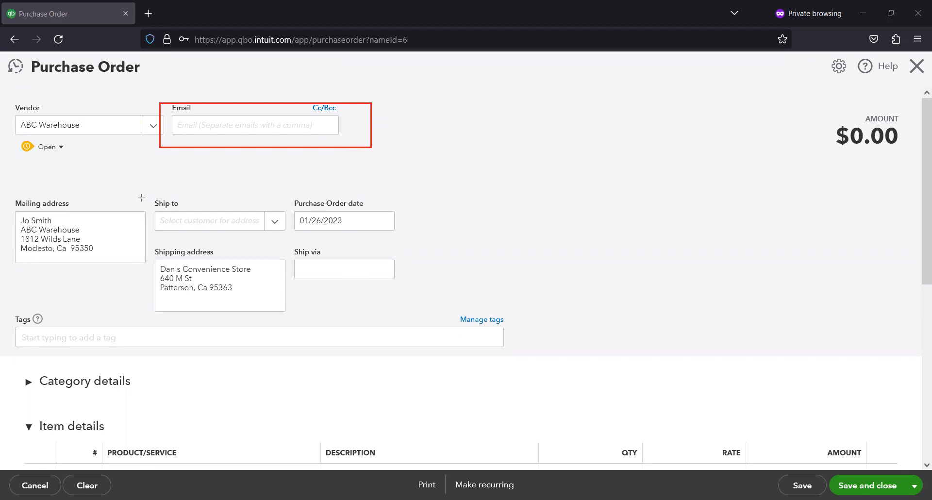
mouse_move(141, 197)
left_mouse_down()
mouse_move(238, 238)
mouse_move(291, 243)
left_mouse_up()
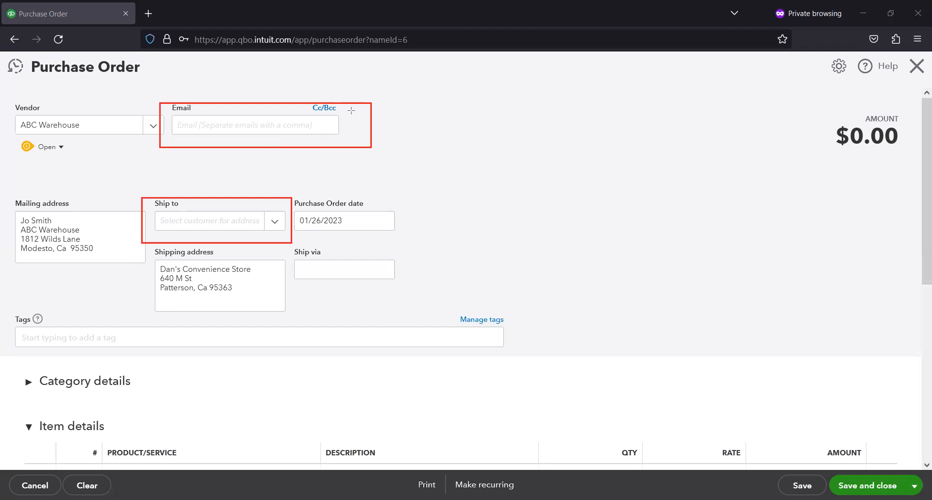
key("e")
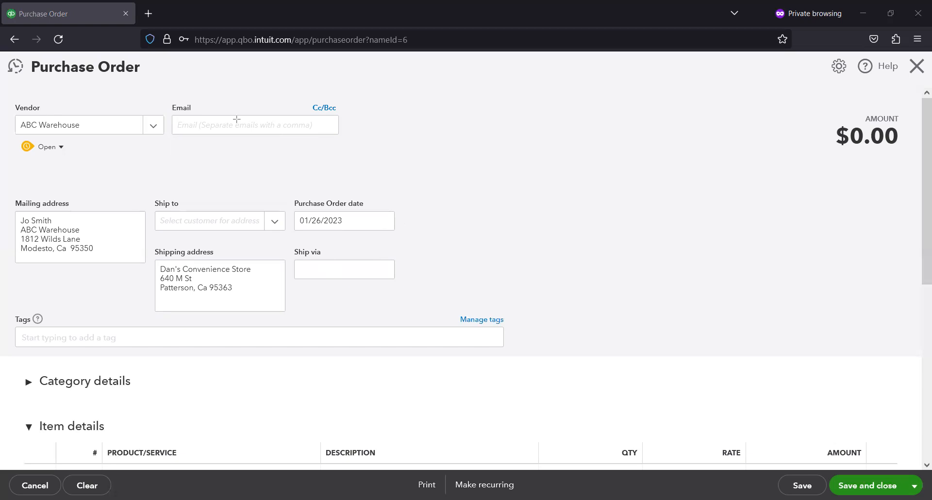
mouse_move(9, 315)
left_mouse_down()
mouse_move(285, 383)
mouse_move(559, 377)
mouse_move(563, 361)
left_mouse_up()
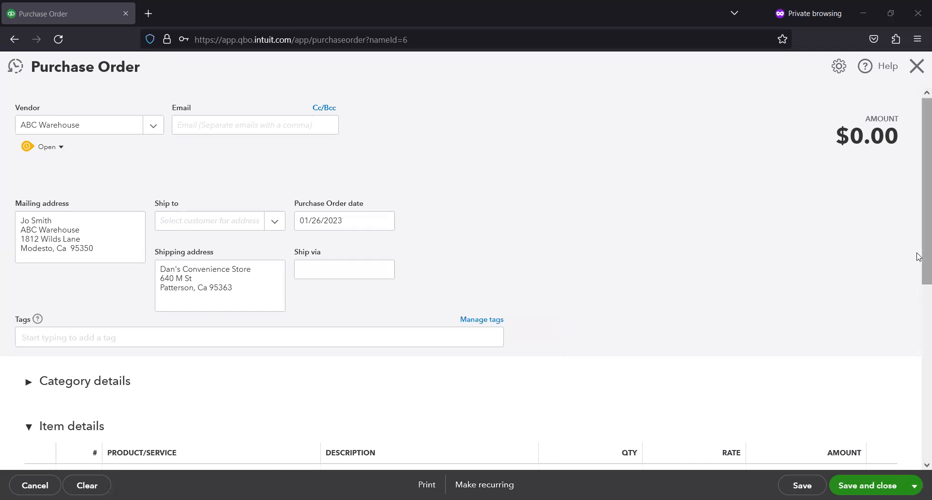
- Expand and collapse the Category details section of the purchase order
scroll(919, 335, "down", 3)
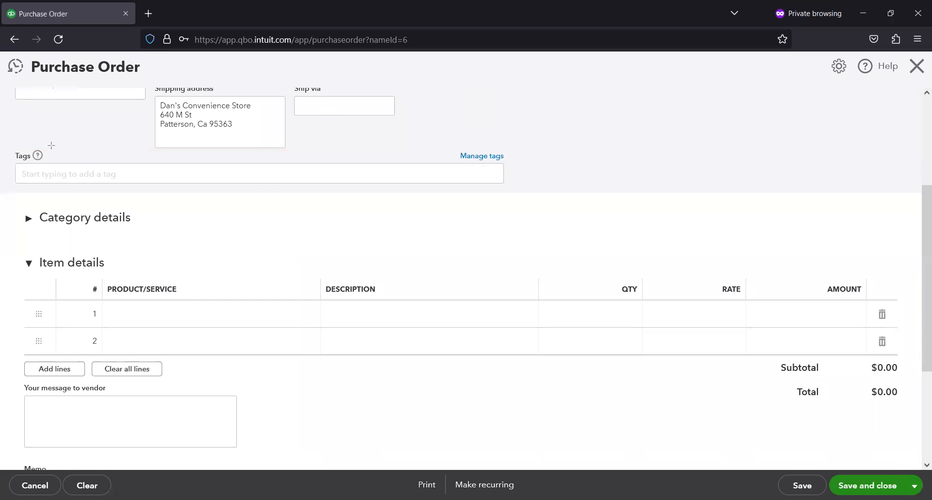
left_click_drag(162, 268, 196, 276)
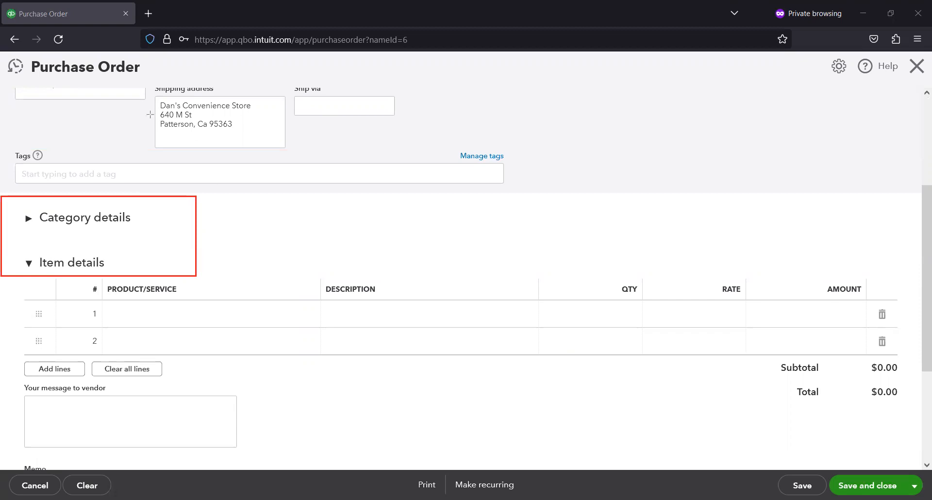
left_click(29, 220)
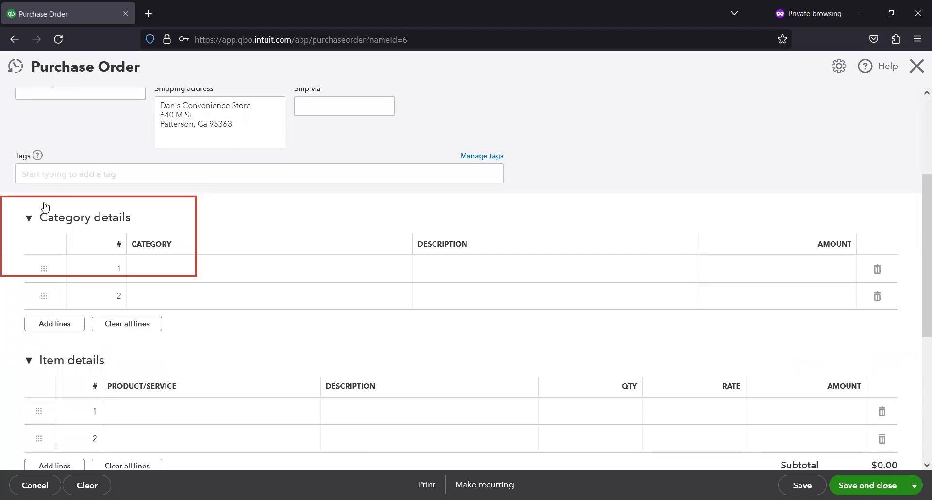
left_click(29, 220)
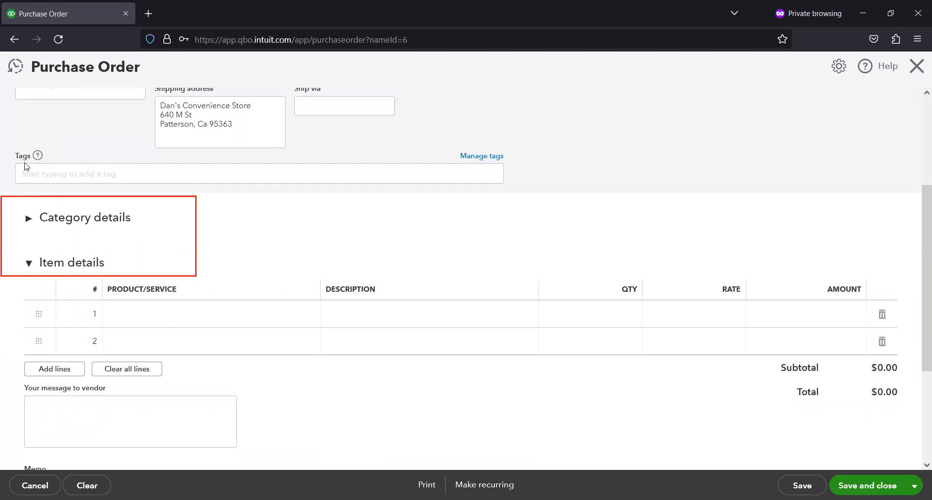
left_click(70, 222)
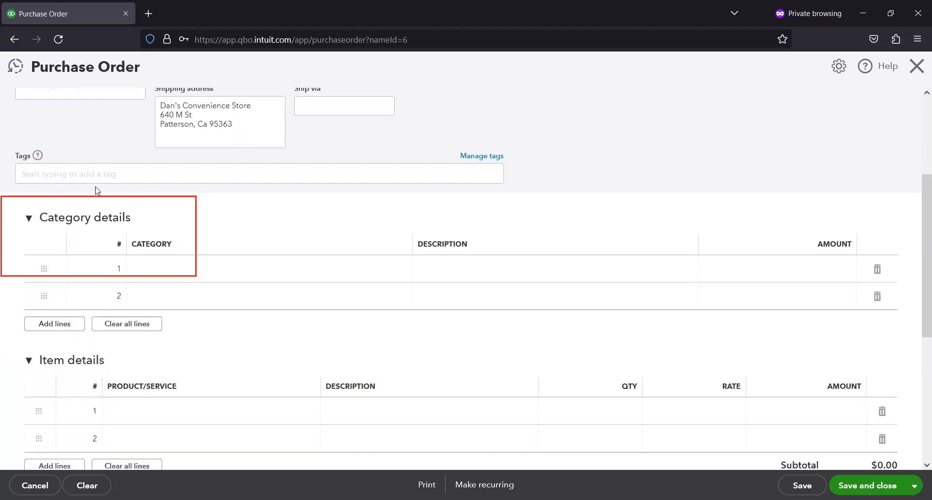
left_click(74, 221)
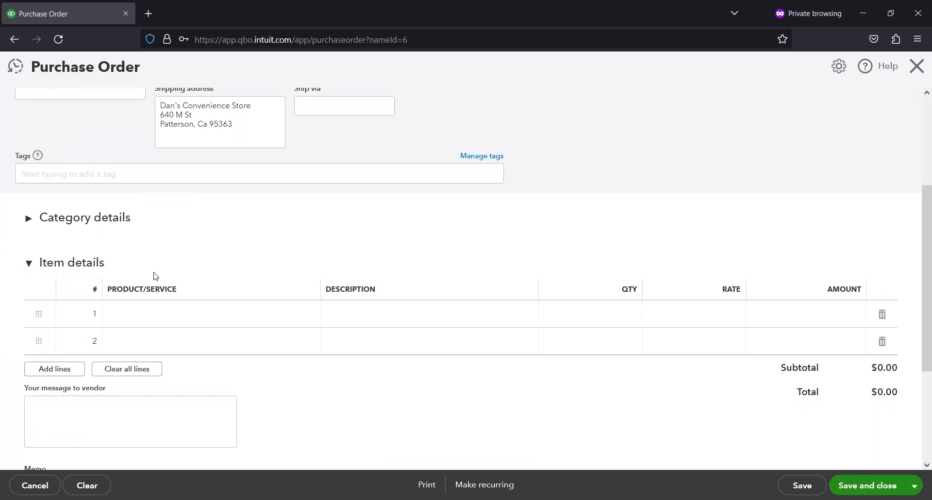
- Choose Fountain Pen as the product on the first item line
scroll(152, 275, "down", 3)
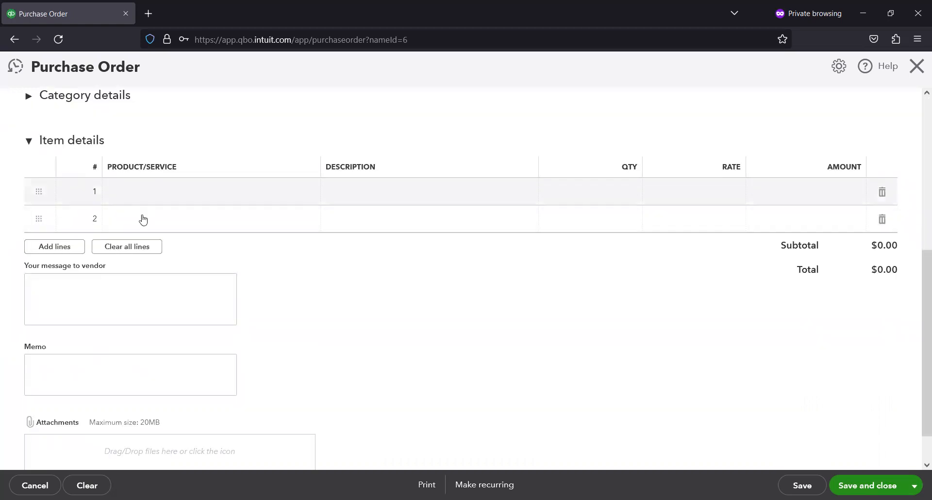
left_click(147, 190)
left_click(148, 191)
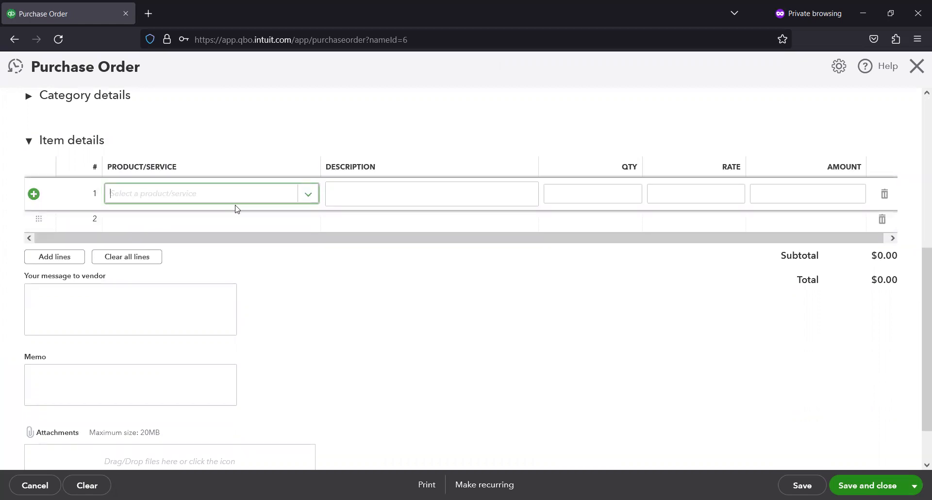
left_click(304, 196)
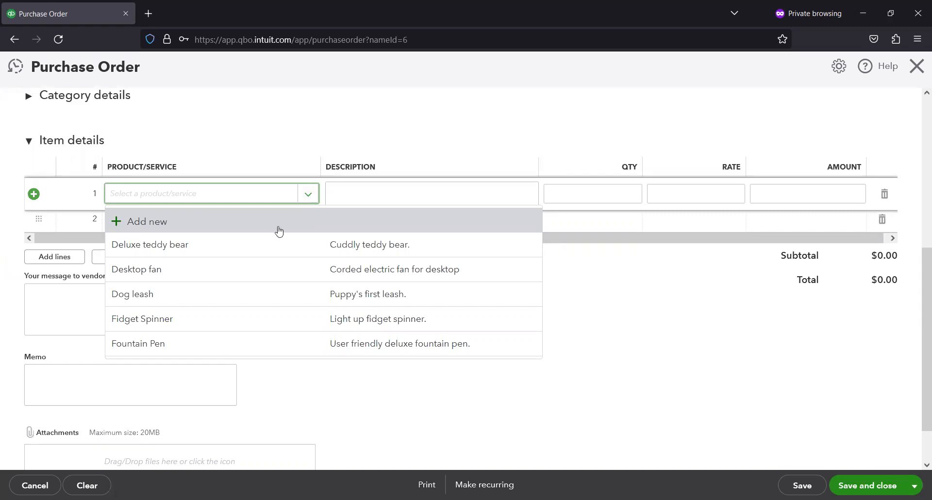
left_click(194, 347)
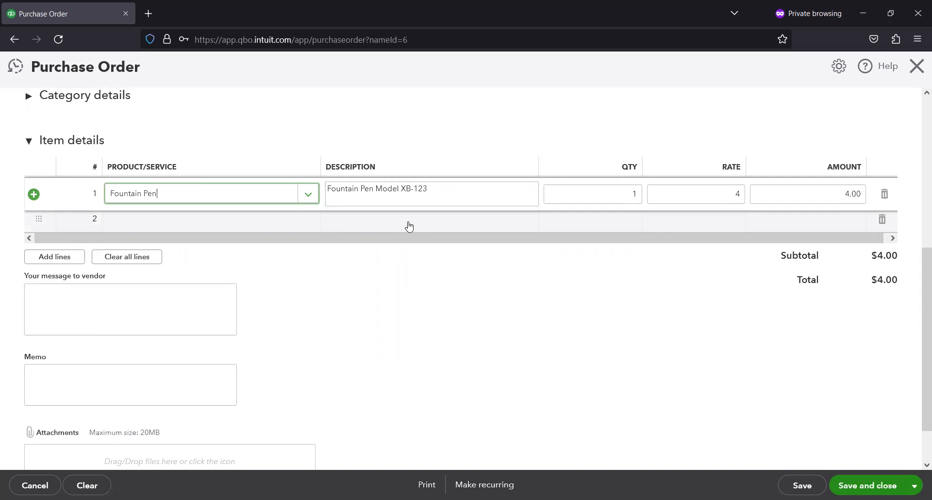
- Set the Fountain Pen line's quantity to 10
left_click(415, 195)
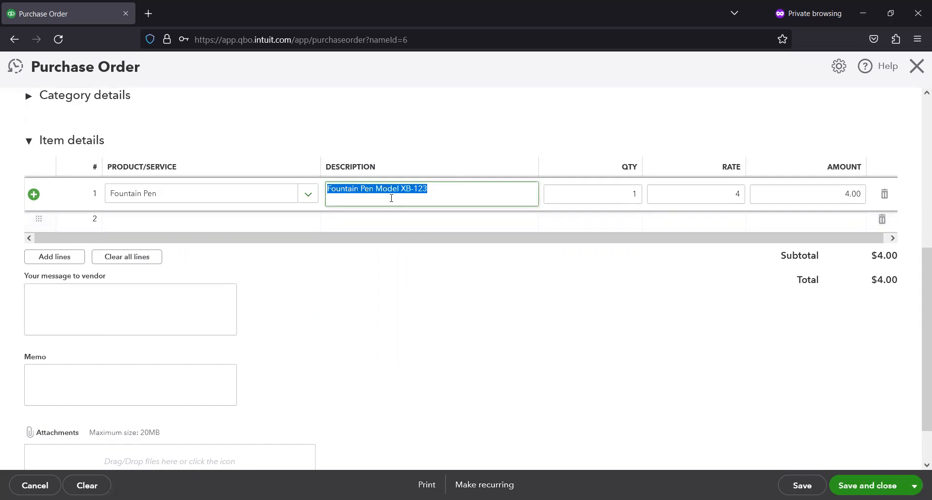
left_click(631, 193)
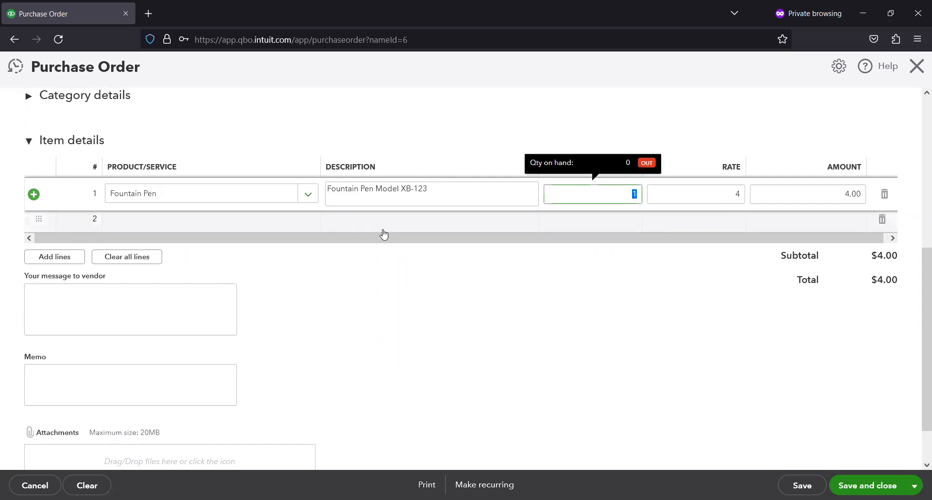
left_click(600, 125)
left_click(633, 192)
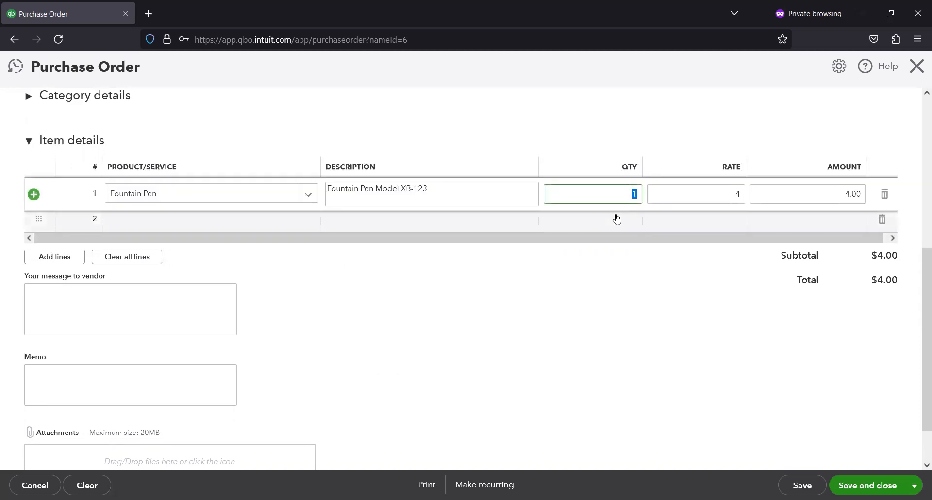
type("10")
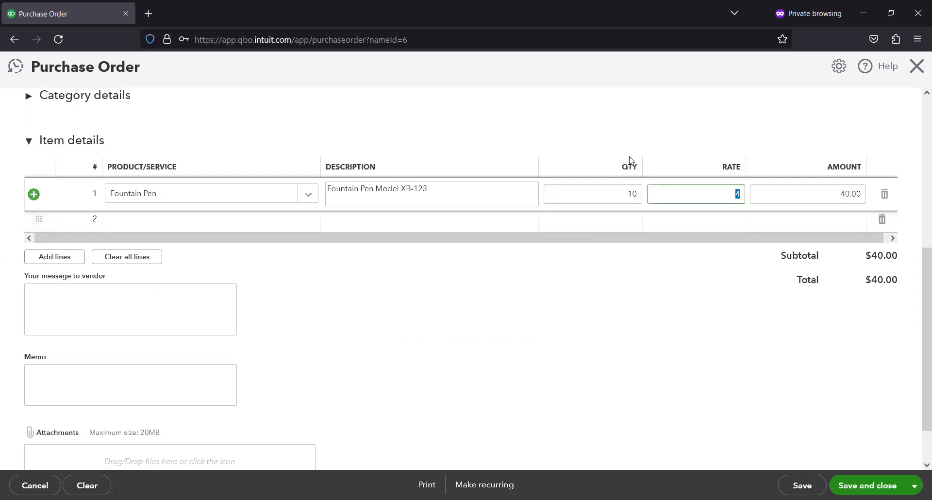
- Inspect the quantity, rate and amount fields of the Fountain Pen line
left_click(627, 190)
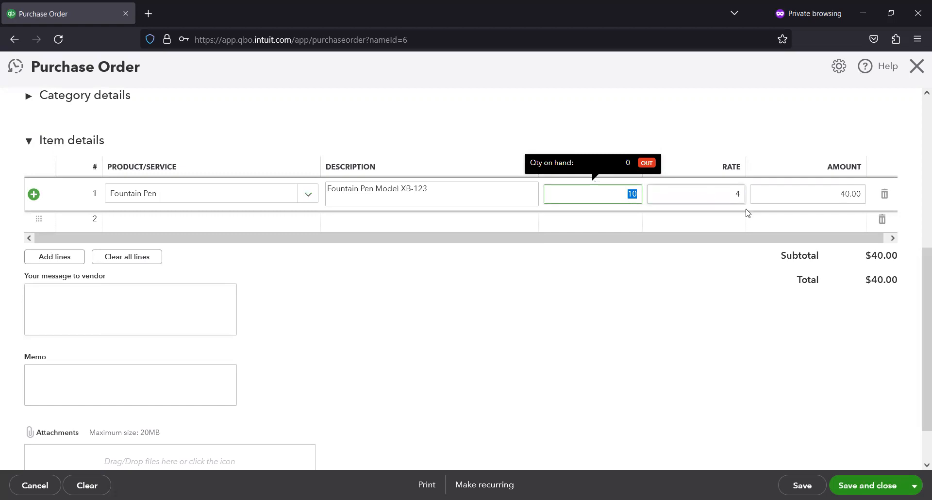
left_click(732, 192)
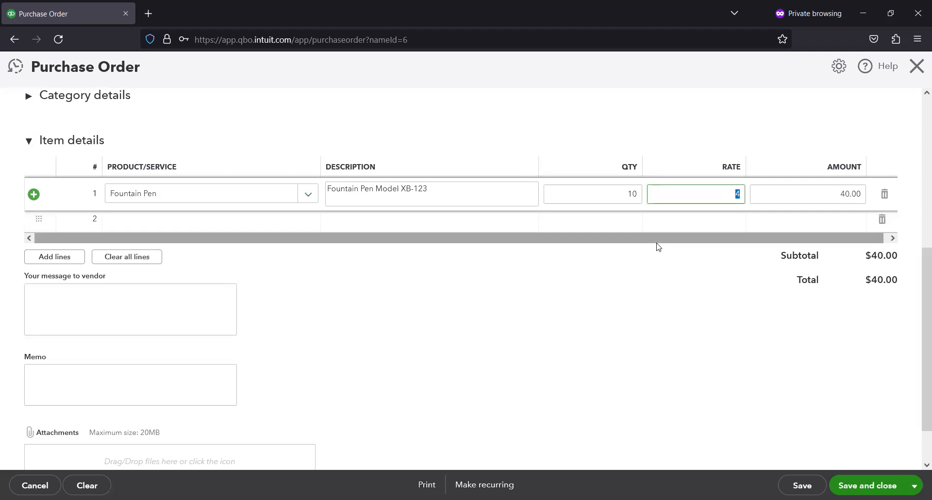
left_click(732, 193)
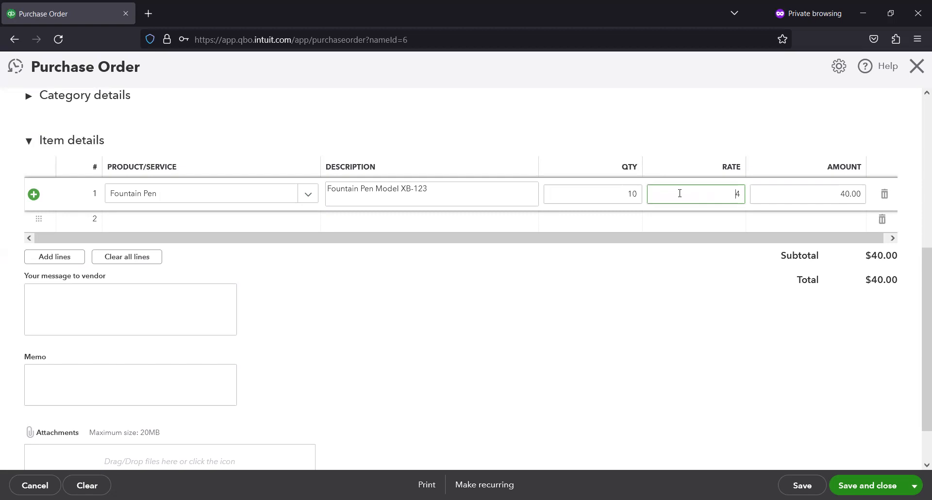
left_click(573, 188)
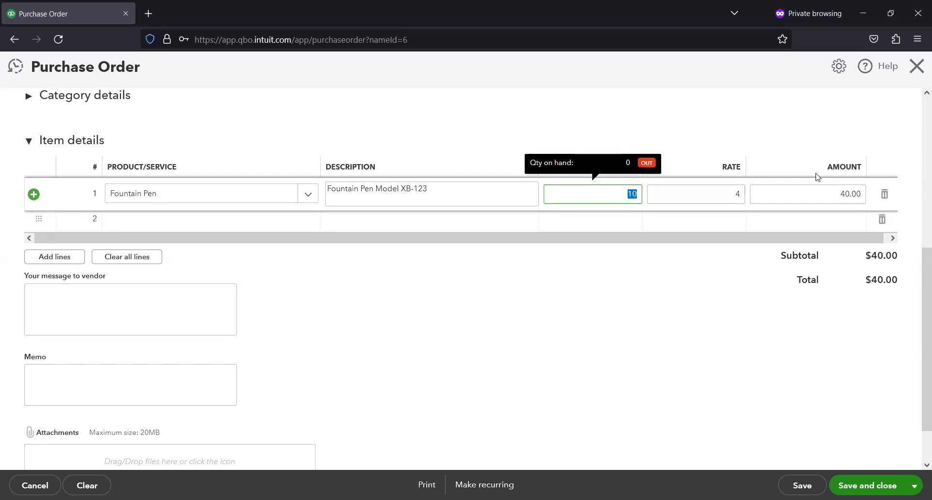
left_click(772, 187)
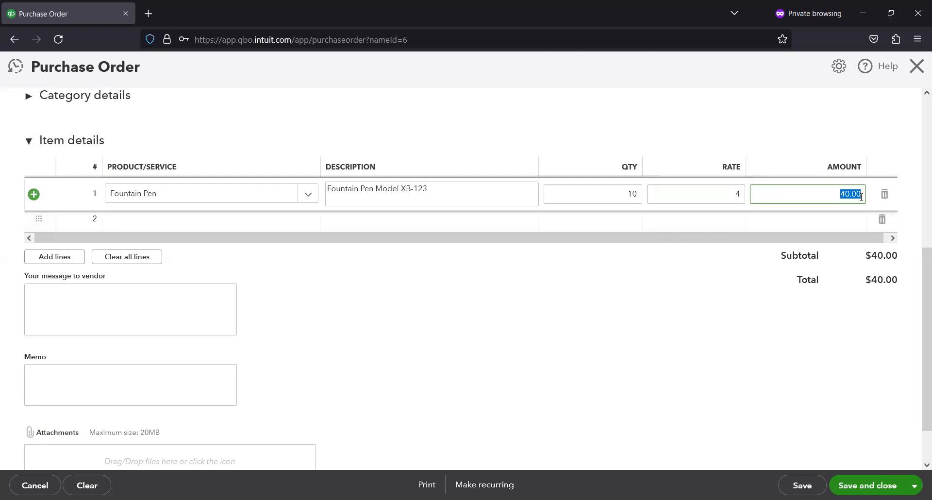
scroll(408, 105, "up", 2)
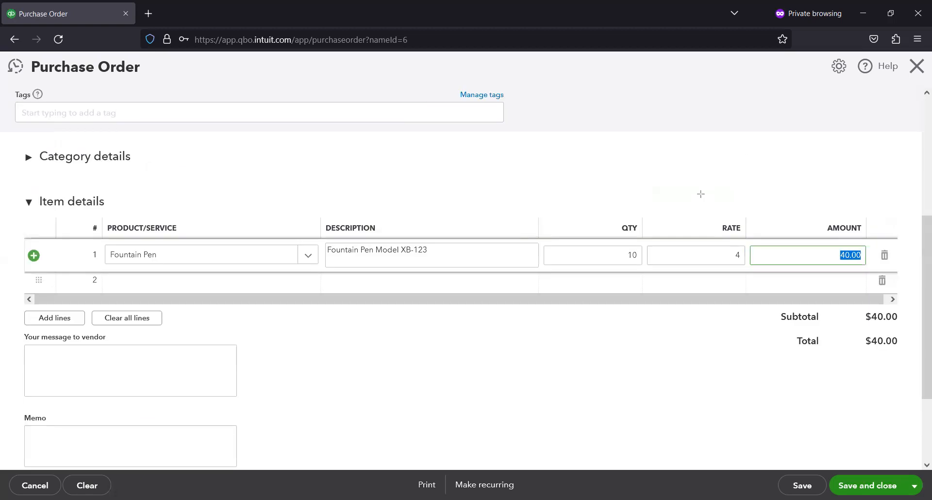
left_click(897, 265)
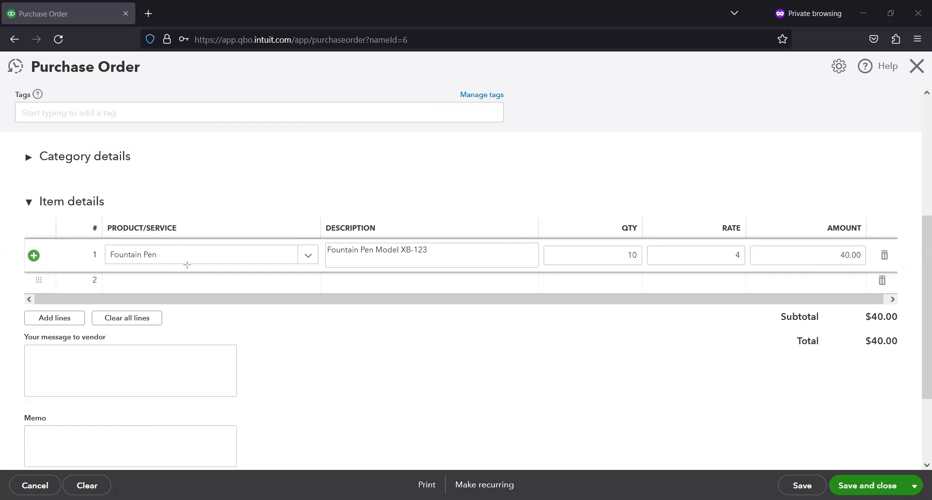
left_click(158, 284)
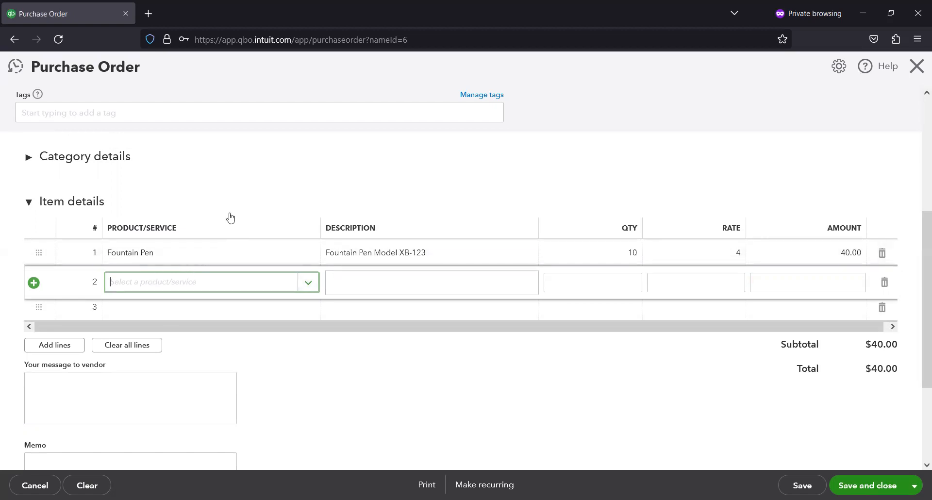
- Enter the vendor message "Thanks for rushing this order."
scroll(208, 241, "down", 1)
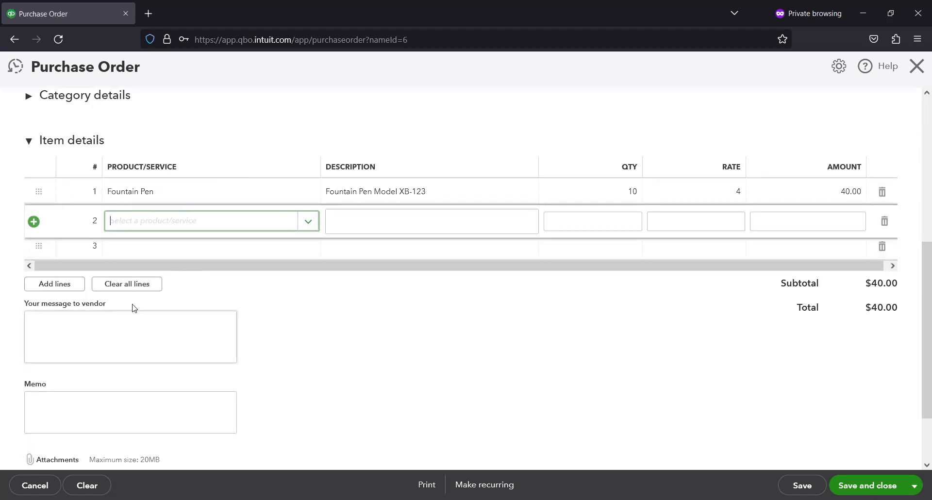
scroll(134, 308, "down", 1)
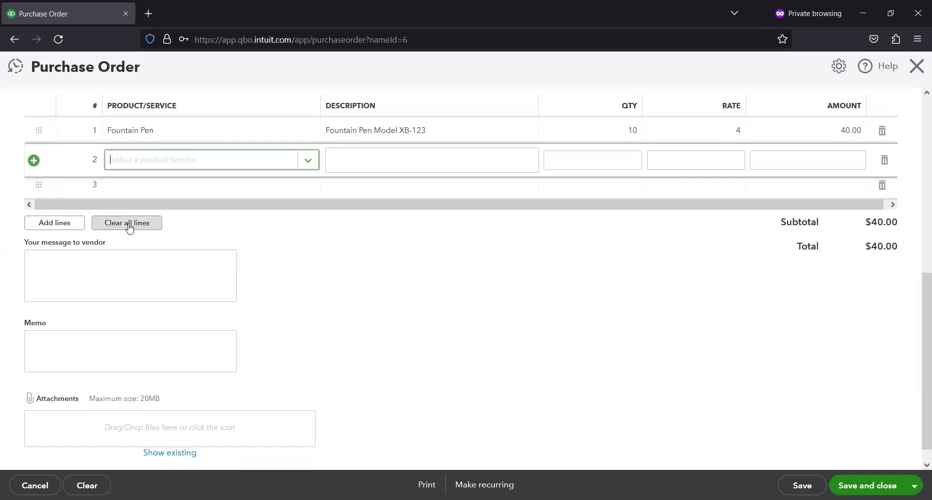
left_click(98, 265)
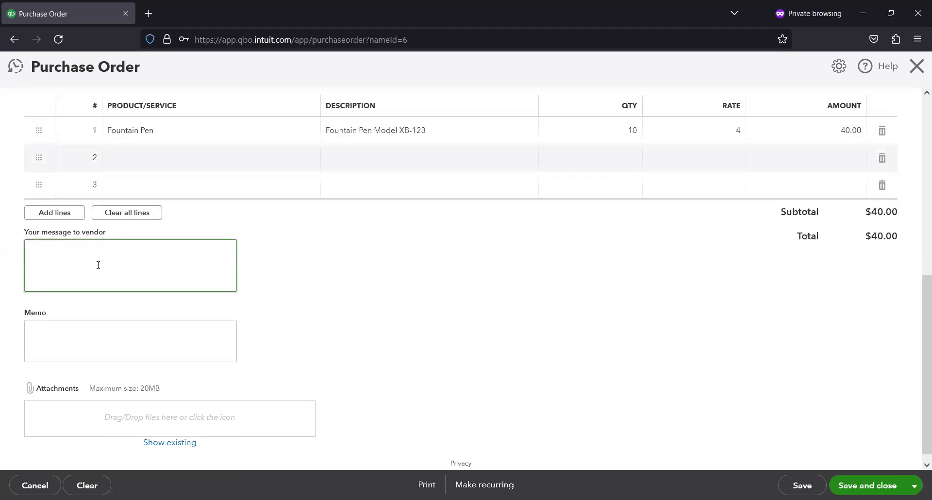
type("Thanks for rushing this order.")
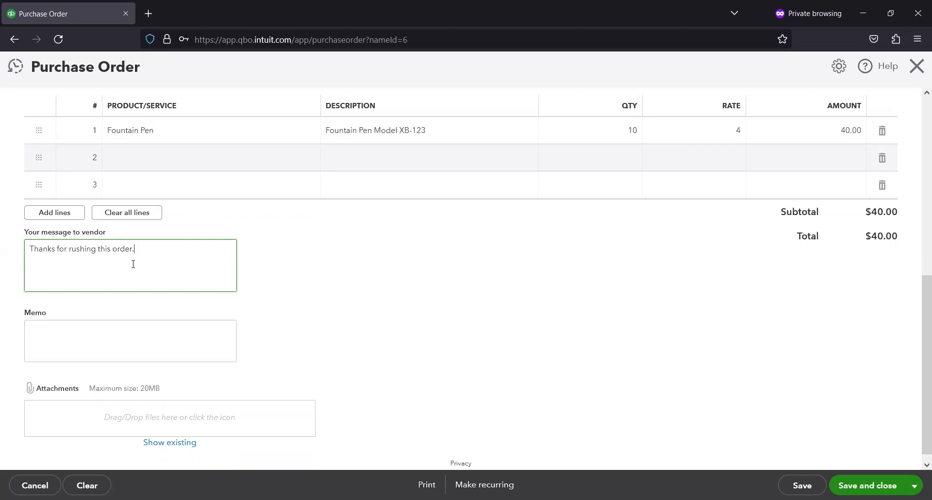
- Enter the memo "Vendor is grumpy about having to rush this."
left_click(179, 322)
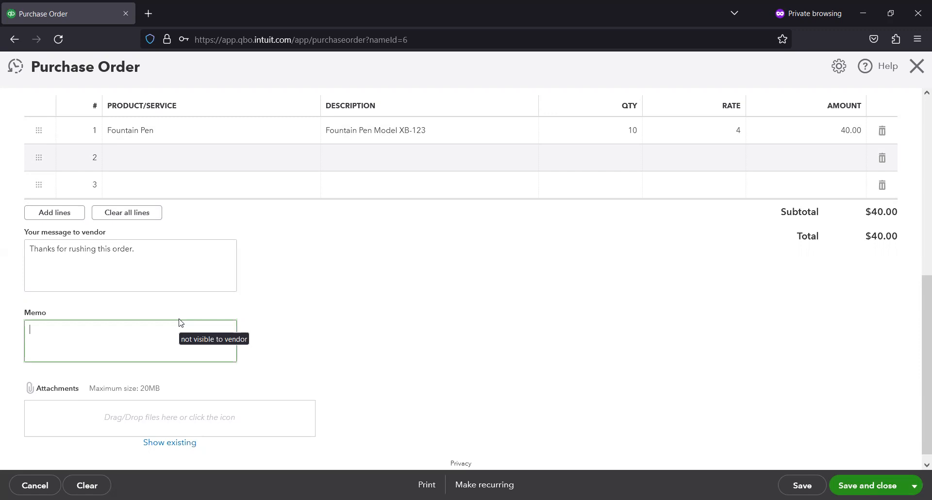
type("Vendor is grumpy about having to rush this.")
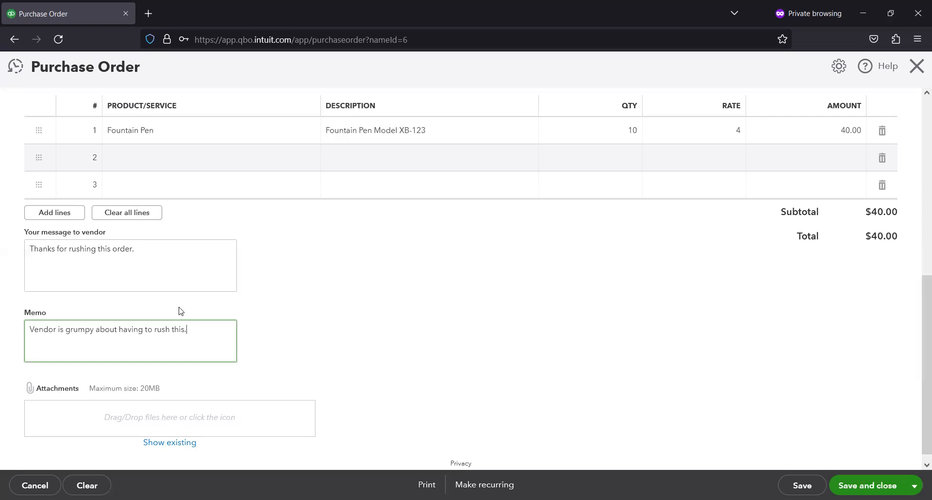
- Save and close the purchase order
scroll(155, 281, "up", 3)
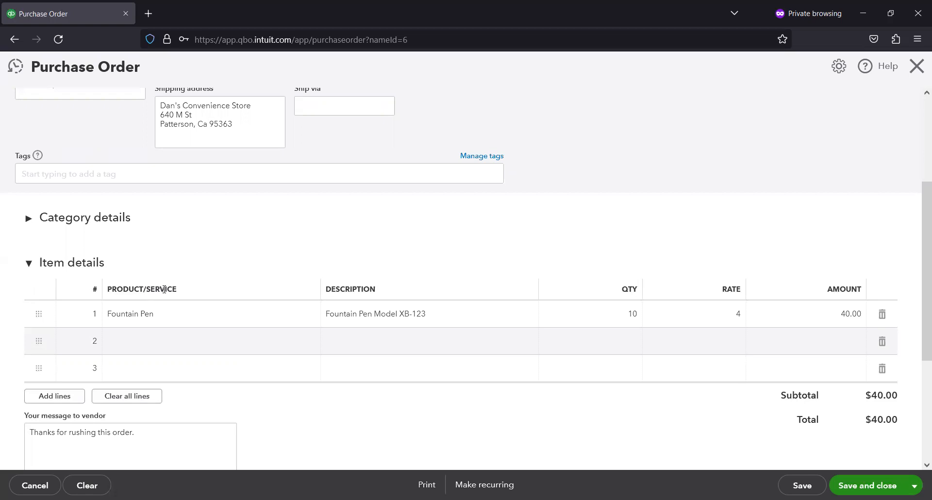
scroll(79, 277, "down", 4)
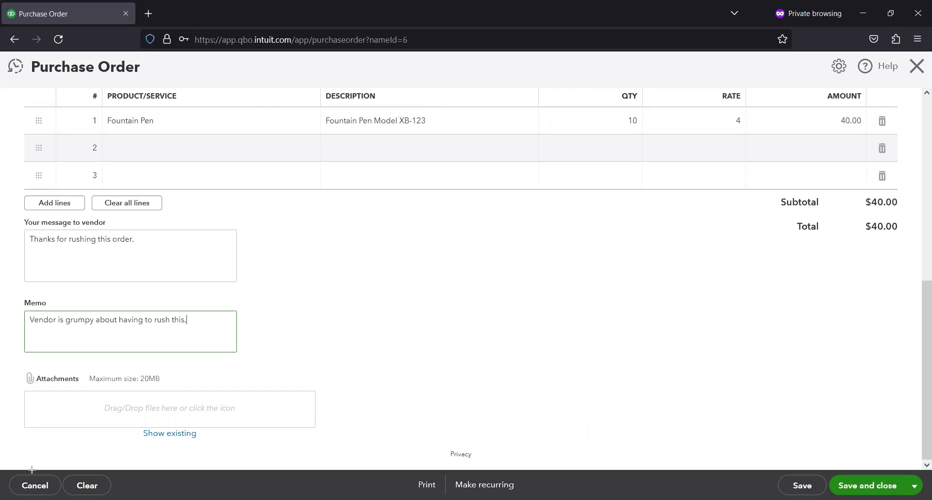
mouse_move(3, 445)
left_mouse_down()
mouse_move(353, 488)
mouse_move(802, 487)
mouse_move(930, 499)
left_mouse_up()
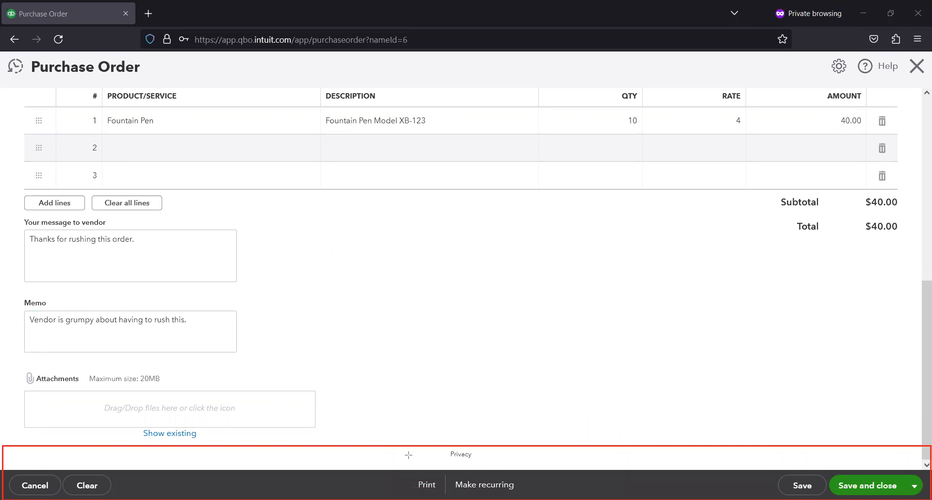
mouse_move(407, 457)
left_mouse_down()
mouse_move(448, 494)
mouse_move(519, 497)
left_mouse_up()
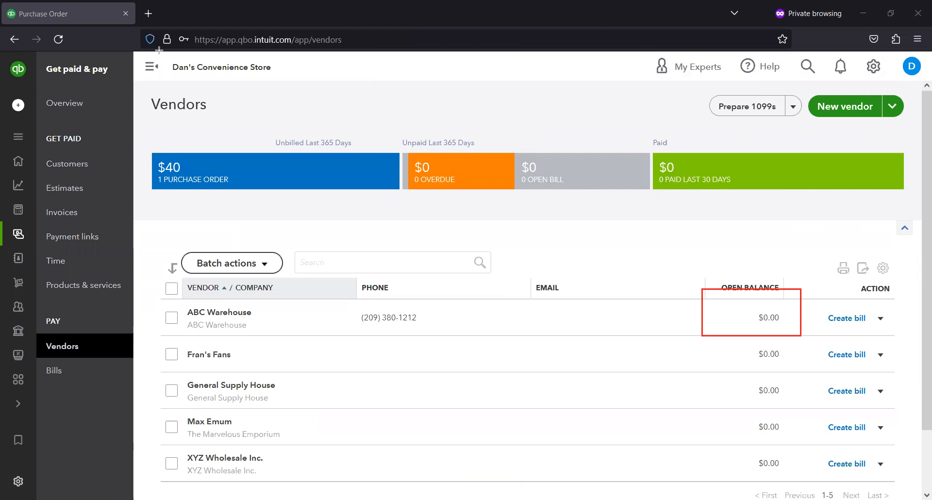
mouse_move(150, 145)
left_mouse_down()
mouse_move(355, 217)
mouse_move(412, 215)
left_mouse_up()
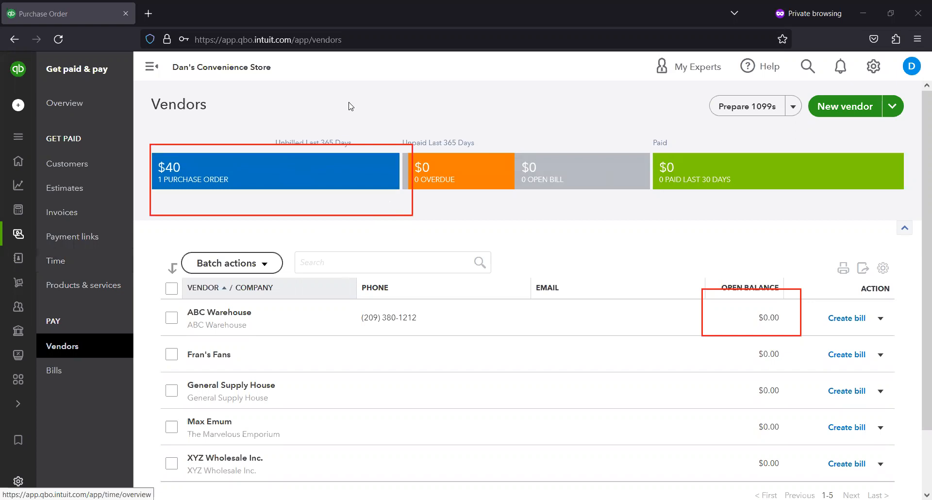
left_click_drag(44, 274, 160, 300)
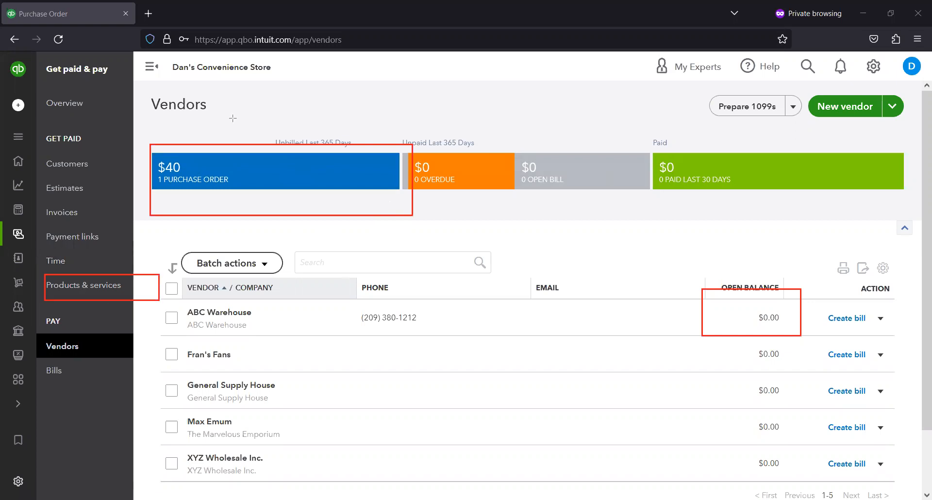
- Check the Products and Services inventory list, then return to the Vendors page
left_click(80, 291)
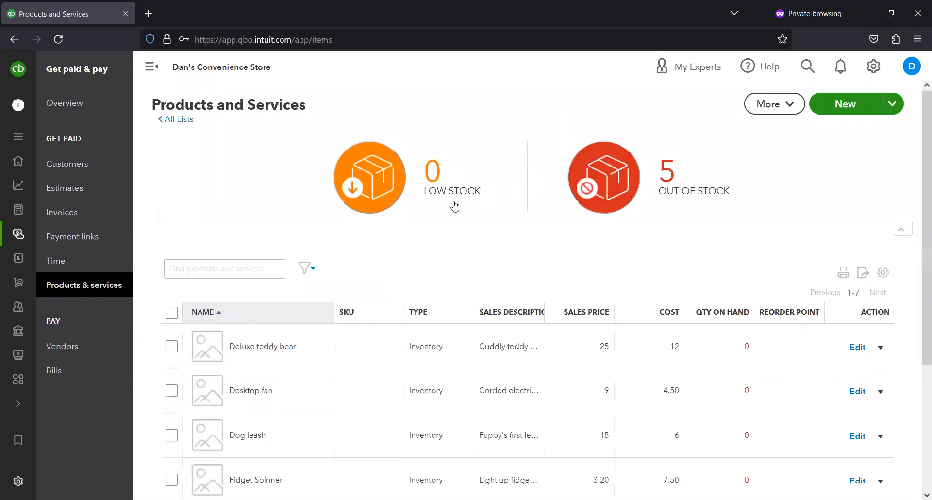
scroll(371, 239, "down", 3)
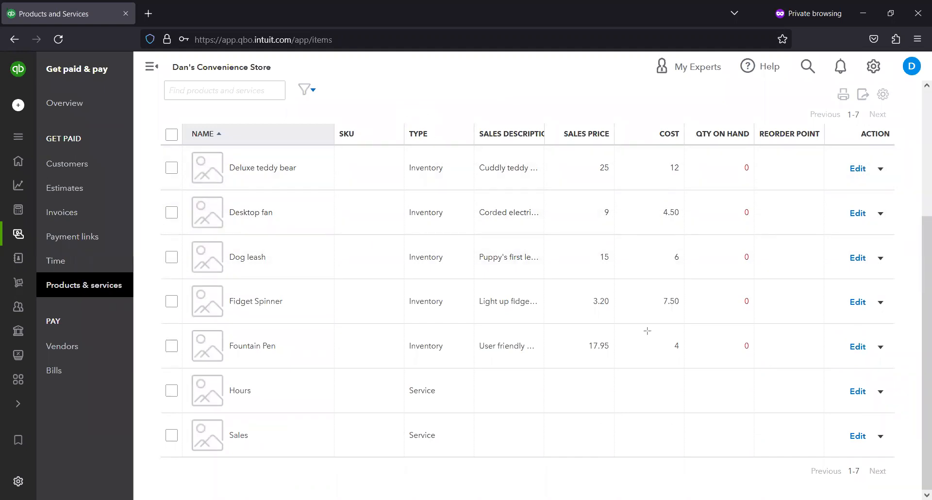
left_click_drag(706, 314, 766, 361)
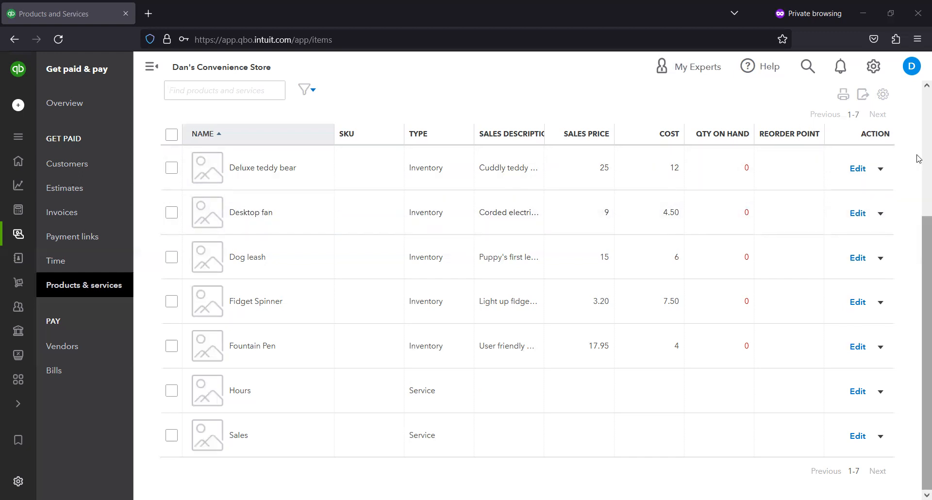
scroll(919, 139, "up", 3)
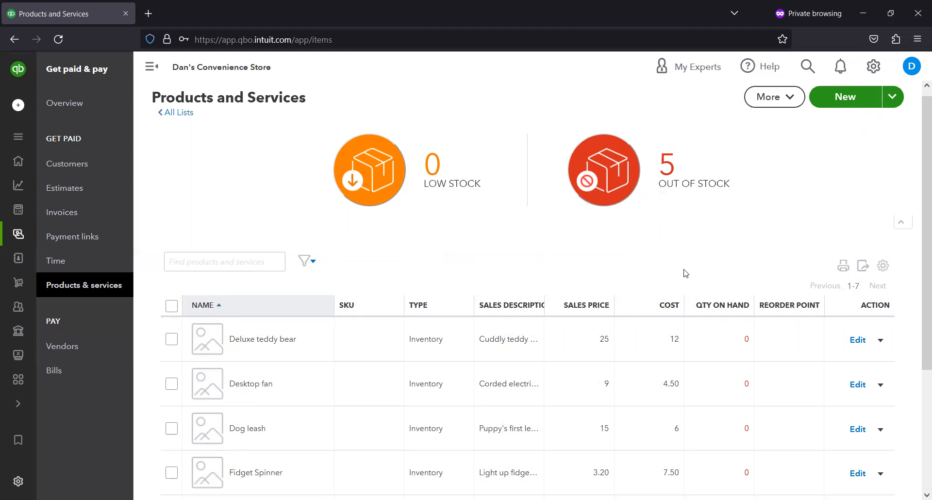
scroll(253, 196, "up", 1)
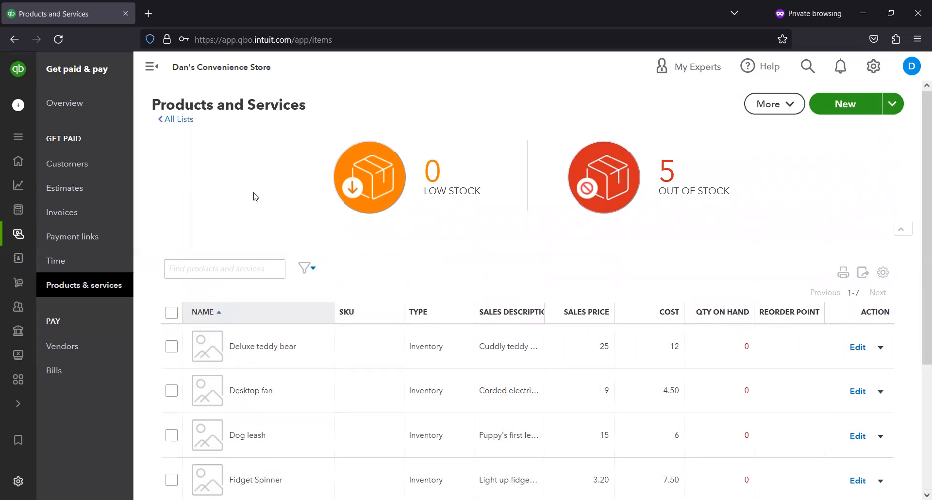
left_click(64, 344)
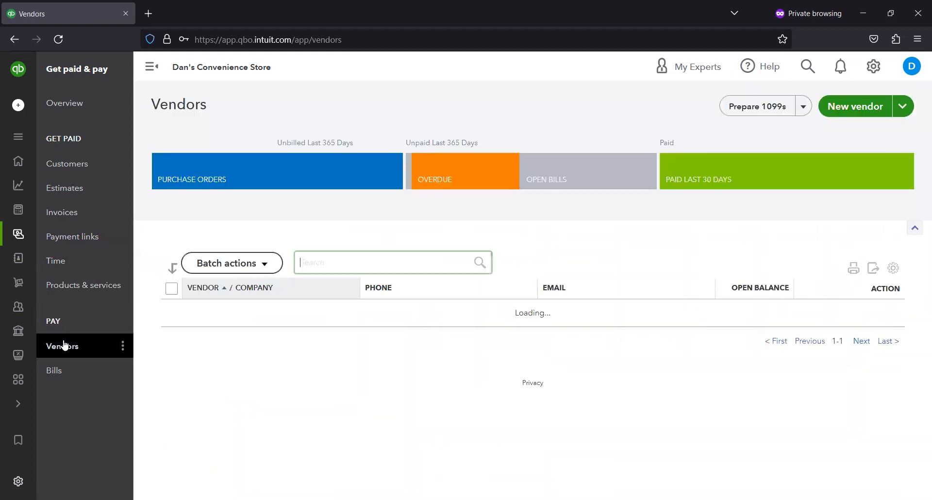
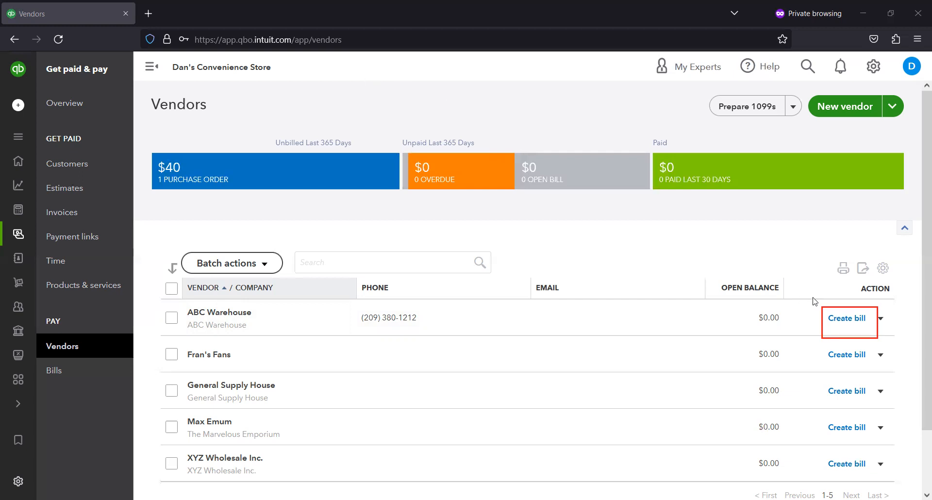
- Start a new bill for ABC Warehouse and dismiss the payment promotion popup
left_click(839, 320)
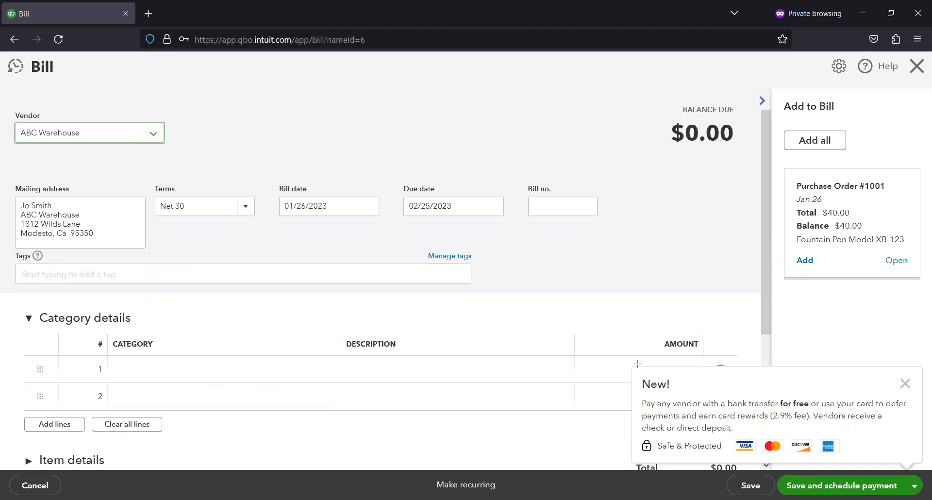
mouse_move(633, 363)
left_mouse_down()
mouse_move(925, 460)
mouse_move(923, 476)
left_mouse_up()
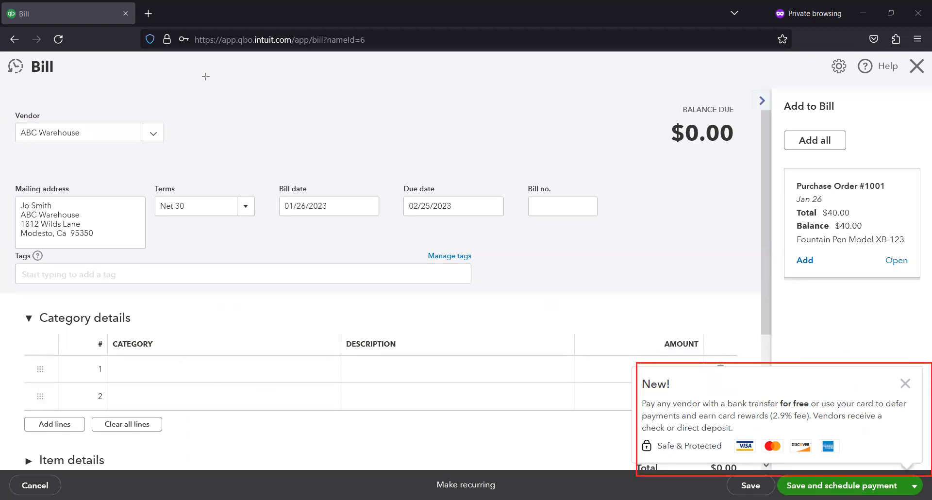
left_click(903, 387)
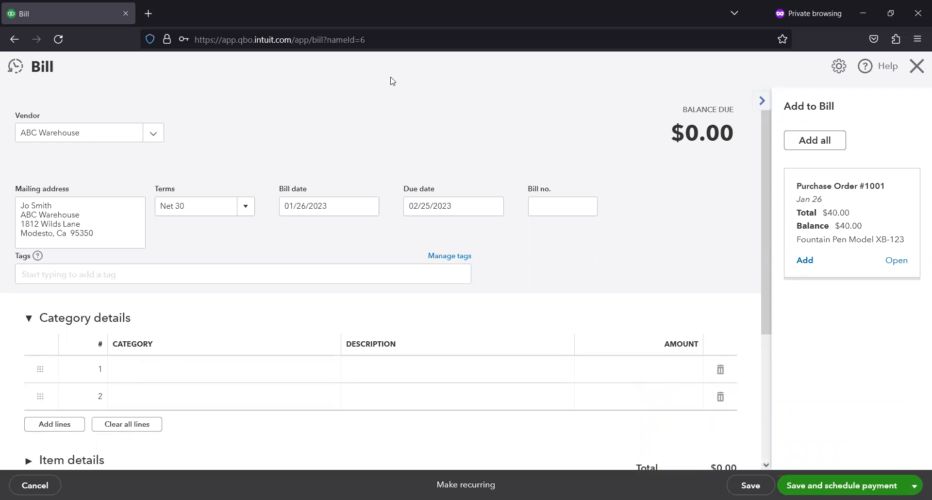
left_click_drag(2, 91, 133, 271)
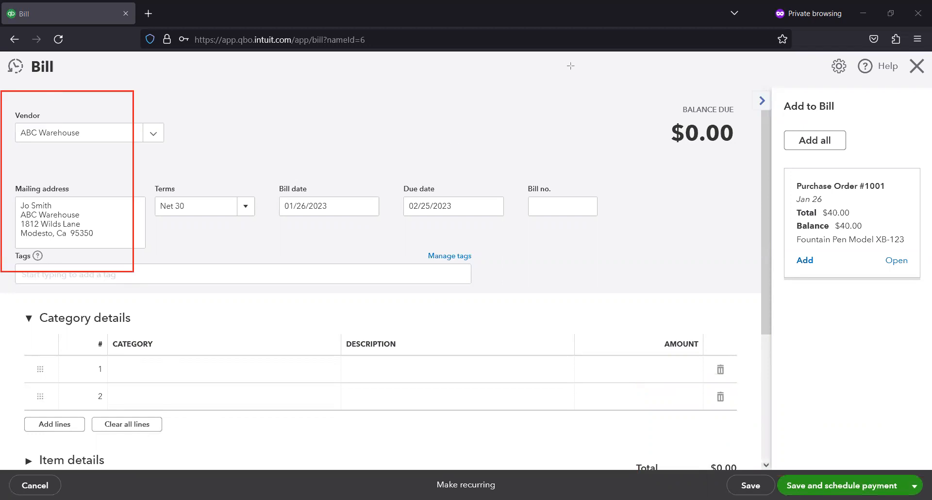
mouse_move(776, 96)
left_mouse_down()
mouse_move(833, 267)
mouse_move(923, 354)
mouse_move(924, 331)
left_mouse_up()
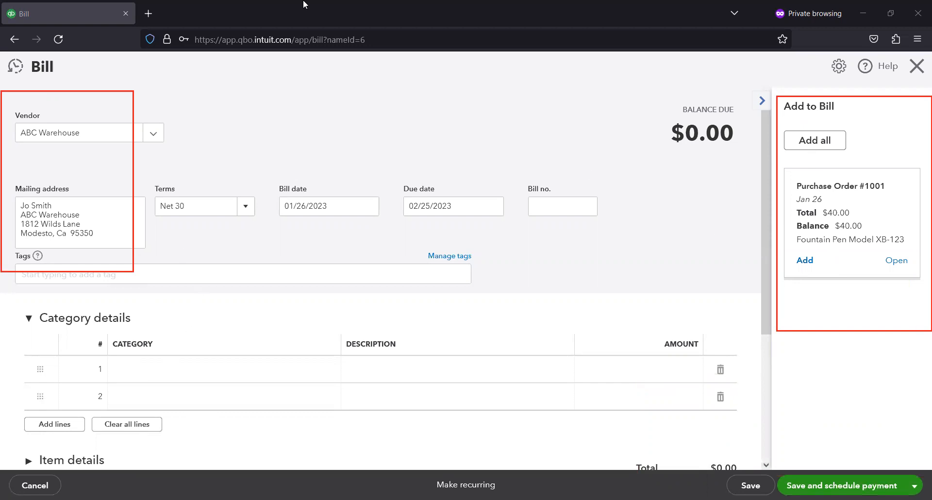
- Add Purchase Order #1001 to the bill, then save and close it
left_click(197, 362)
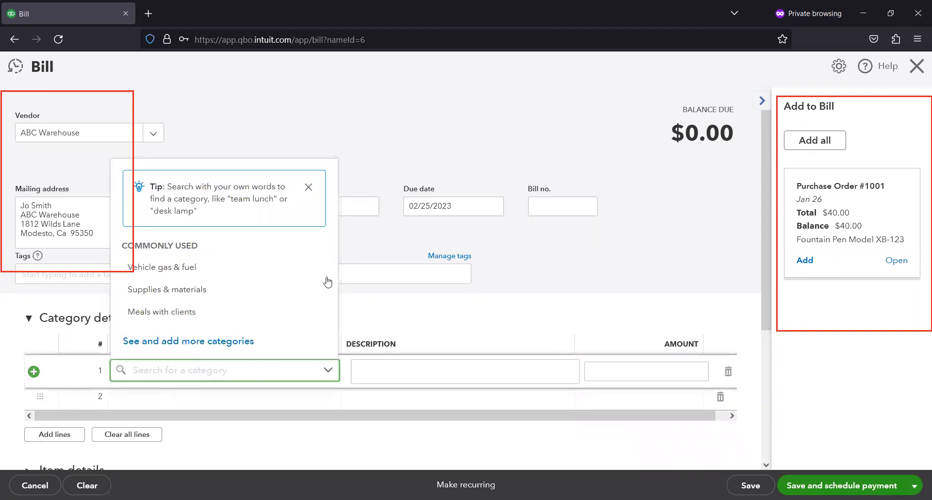
left_click(396, 309)
scroll(291, 316, "down", 2)
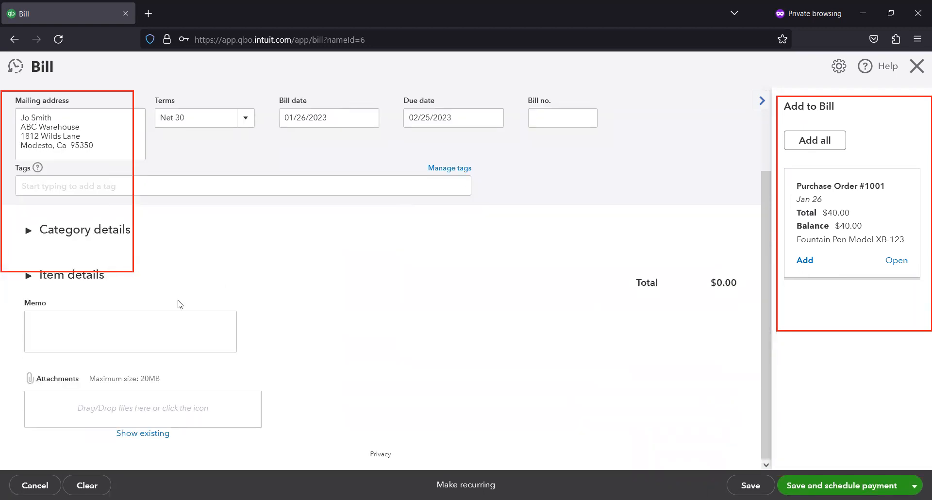
left_click(101, 283)
left_click(102, 277)
left_click(805, 261)
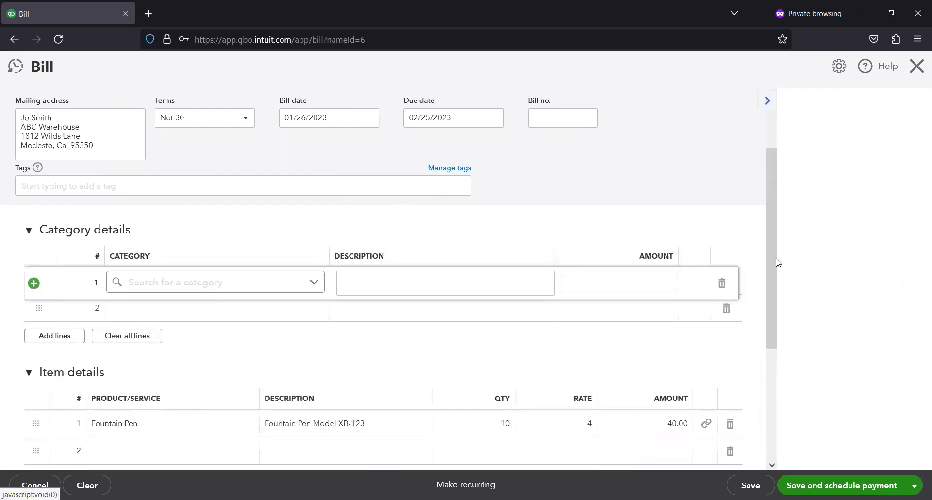
scroll(706, 283, "down", 1)
scroll(706, 283, "down", 3)
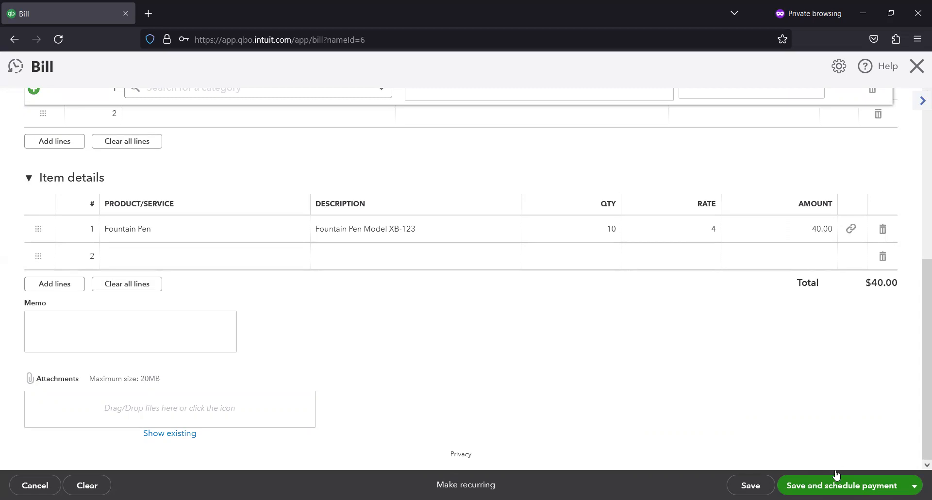
left_click(913, 484)
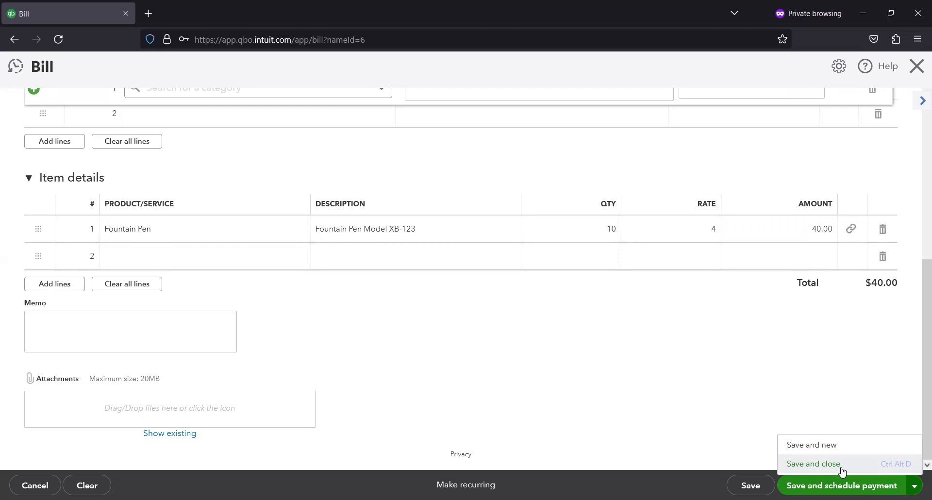
left_click(841, 466)
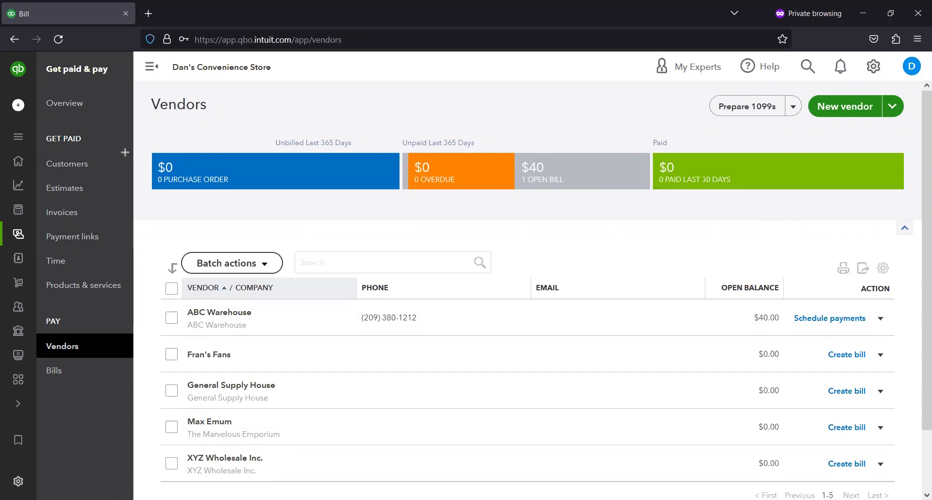
- Review the vendor summary bars for purchase orders, overdue and open bills, and ABC Warehouse's open balance
mouse_move(129, 144)
left_mouse_down()
mouse_move(399, 223)
mouse_move(412, 218)
left_mouse_up()
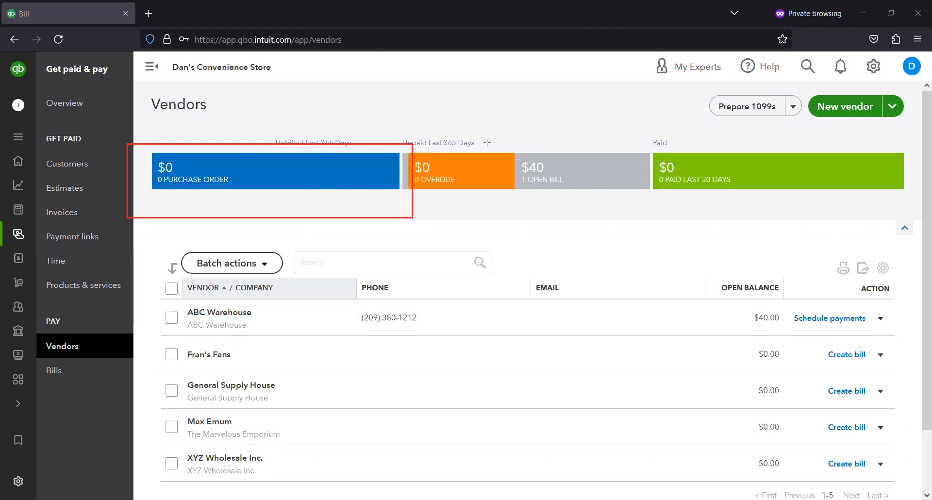
mouse_move(502, 145)
left_mouse_down()
mouse_move(582, 196)
mouse_move(570, 190)
left_mouse_up()
left_click_drag(656, 199, 641, 208)
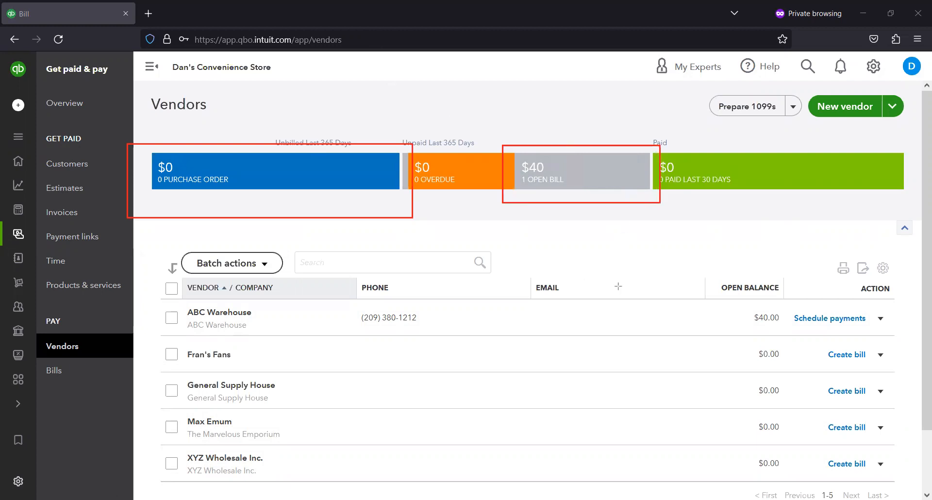
left_click_drag(739, 294, 798, 328)
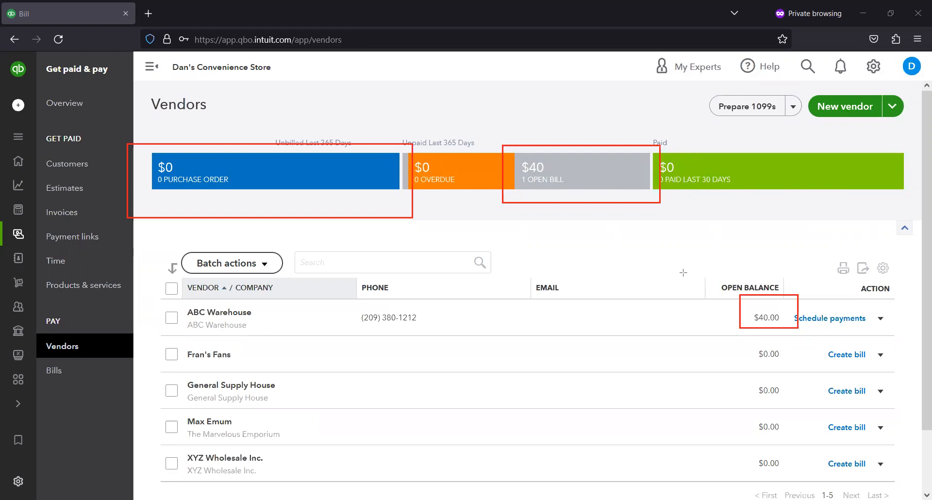
key("Escape")
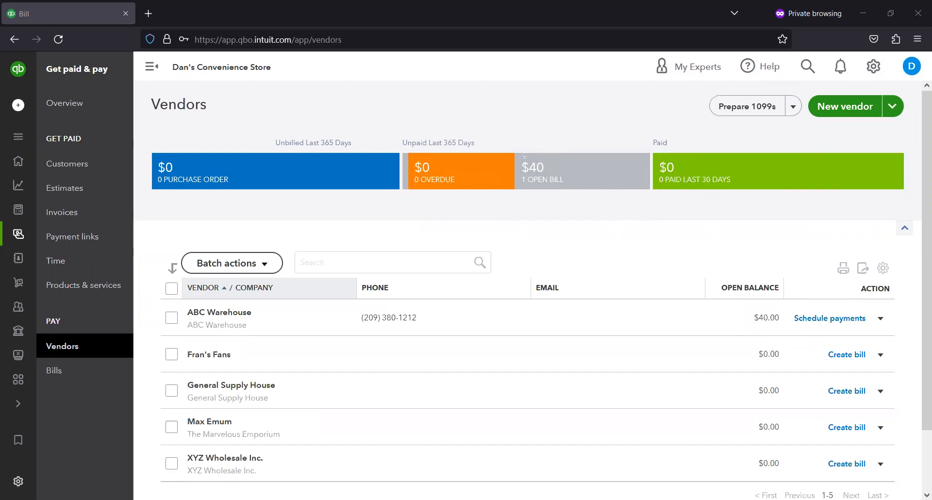
left_click_drag(515, 138, 634, 209)
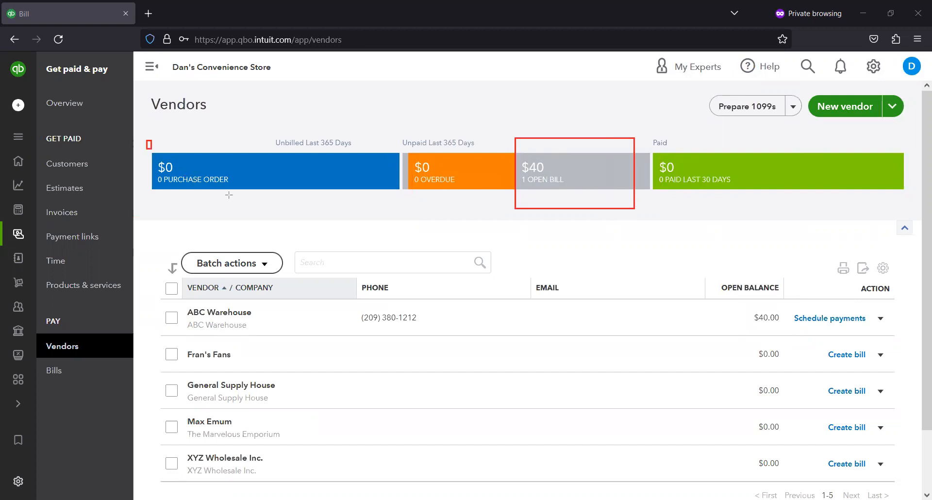
left_click_drag(382, 220, 402, 215)
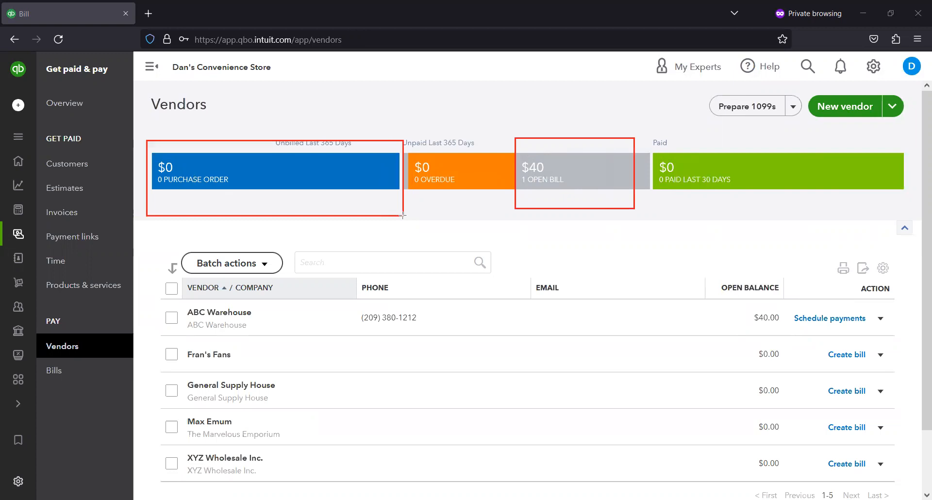
left_click_drag(412, 136, 486, 199)
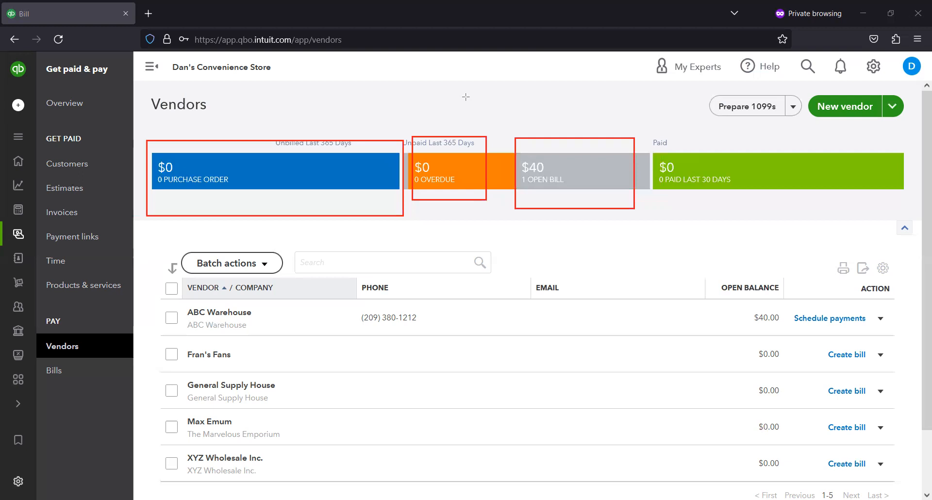
key("Escape")
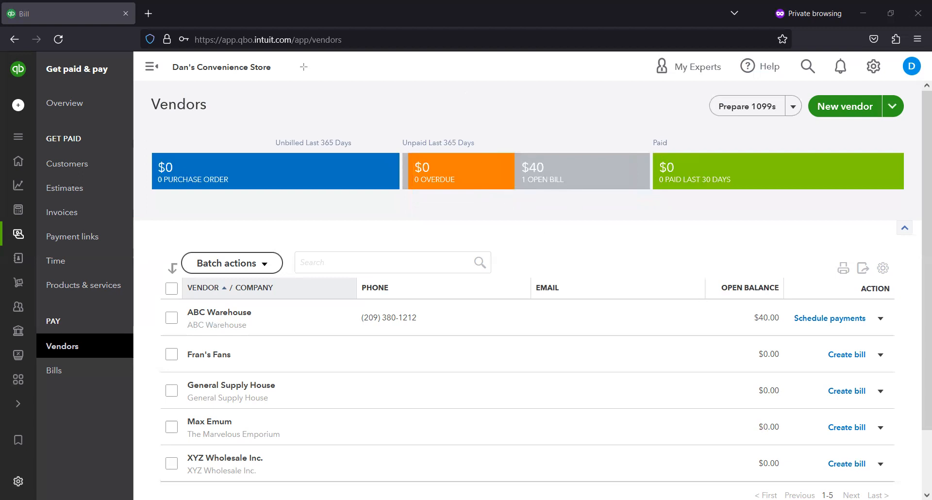
left_click(880, 318)
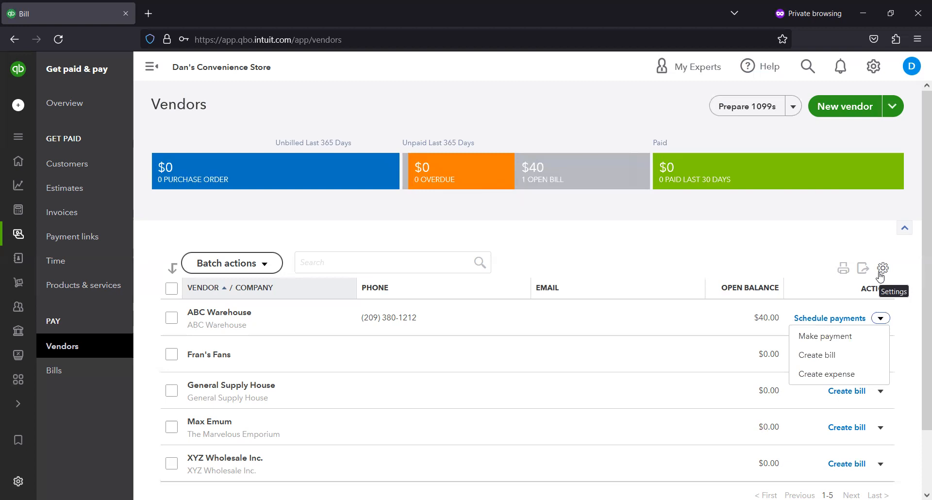
left_click(832, 337)
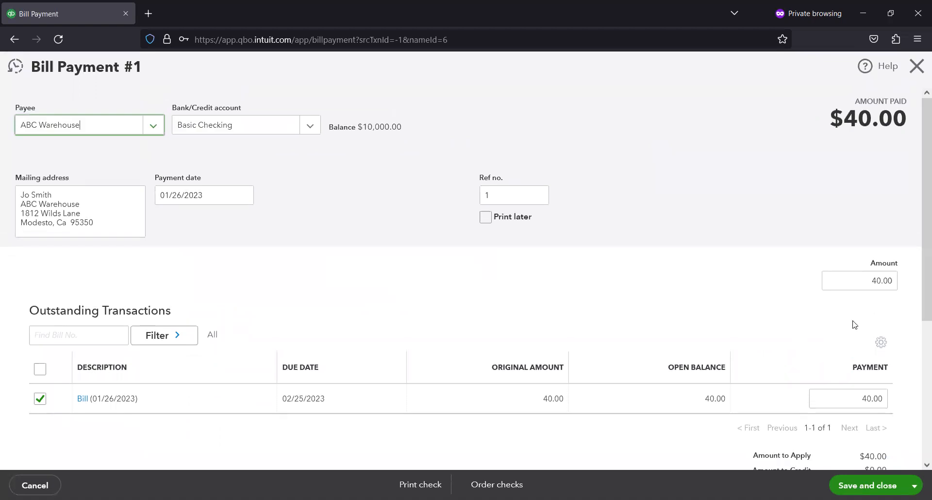
left_click(918, 66)
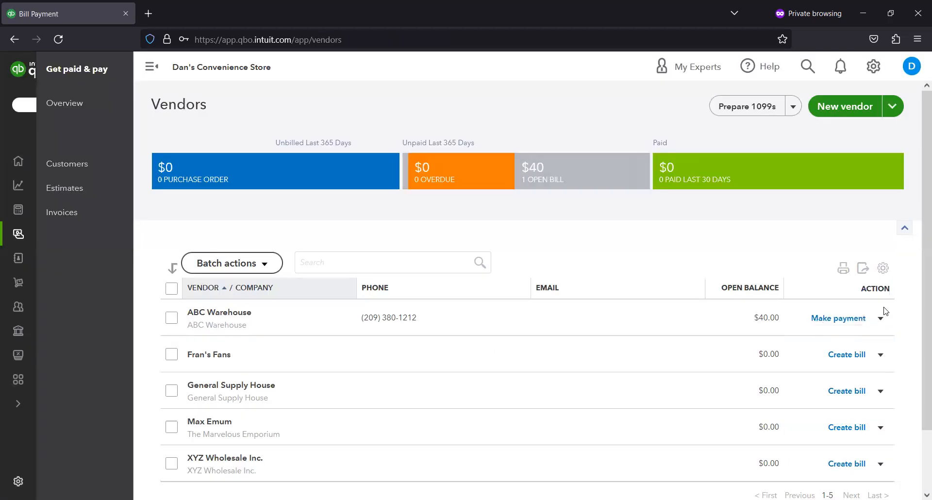
left_click(886, 320)
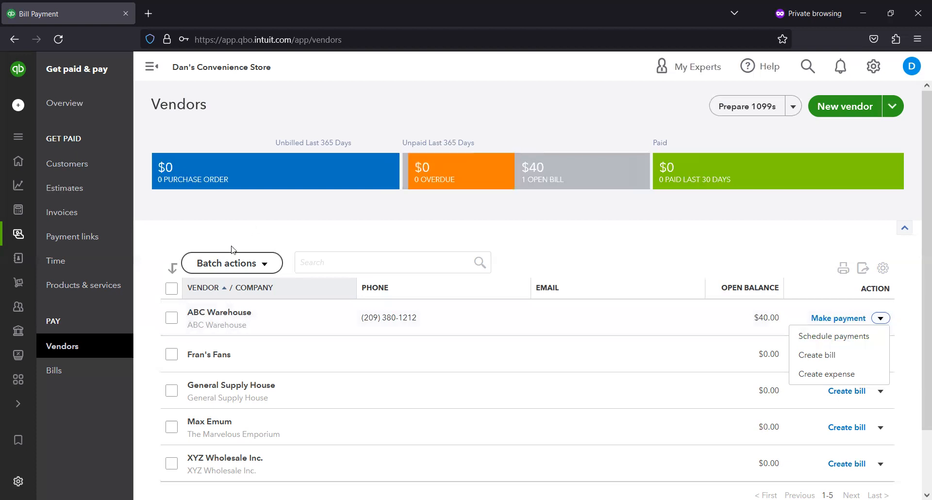
- Check the Fountain Pen's quantity on hand in Products and Services, then return to the Vendors page
left_click(95, 285)
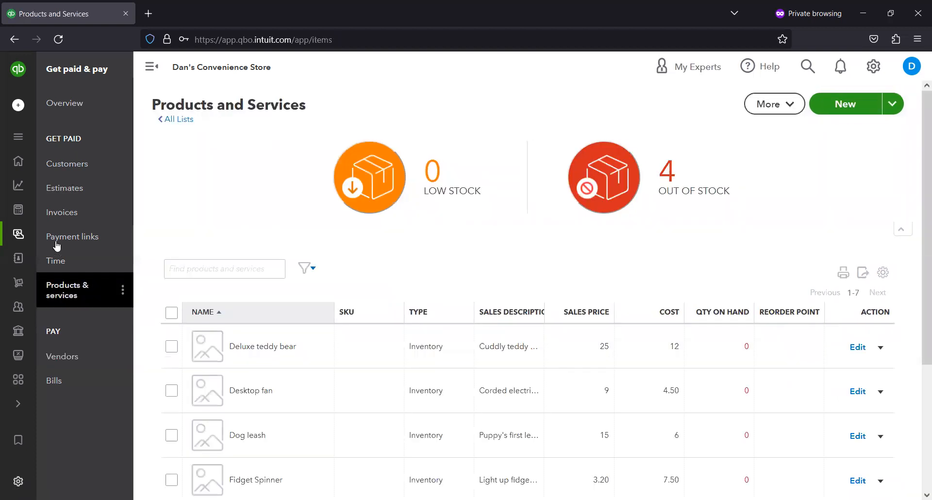
scroll(272, 243, "down", 3)
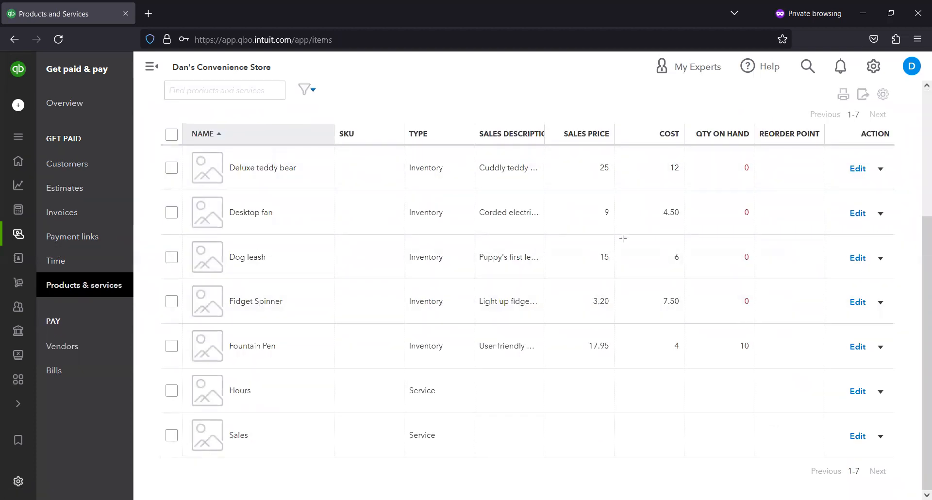
left_click_drag(728, 327, 776, 361)
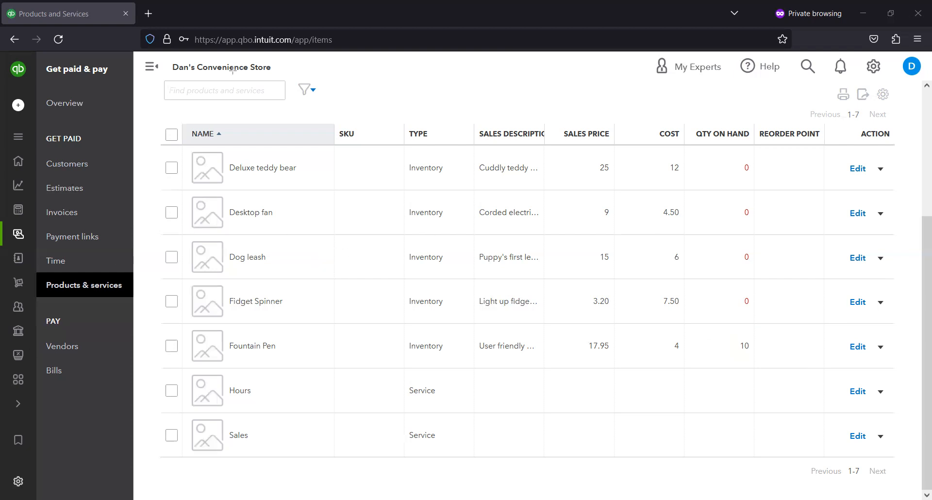
left_click(72, 346)
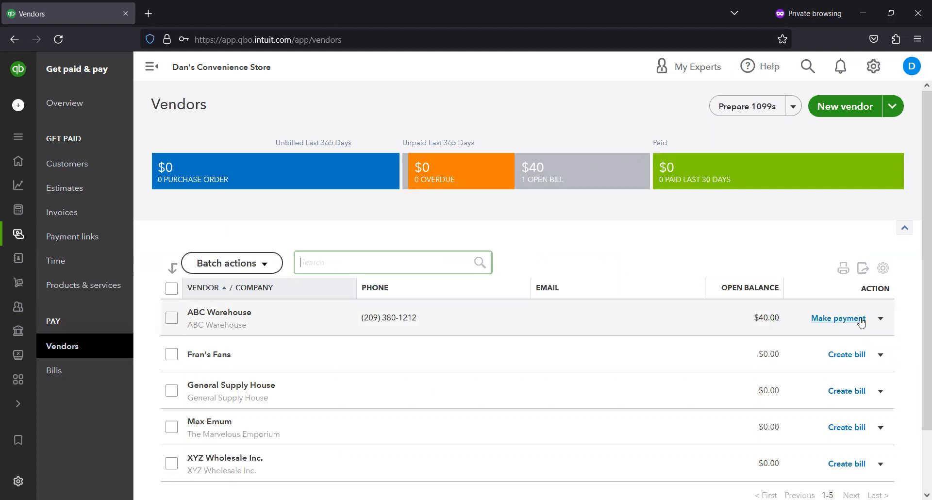
- Start a bill payment for ABC Warehouse paid from the Basic Checking account
left_click(860, 320)
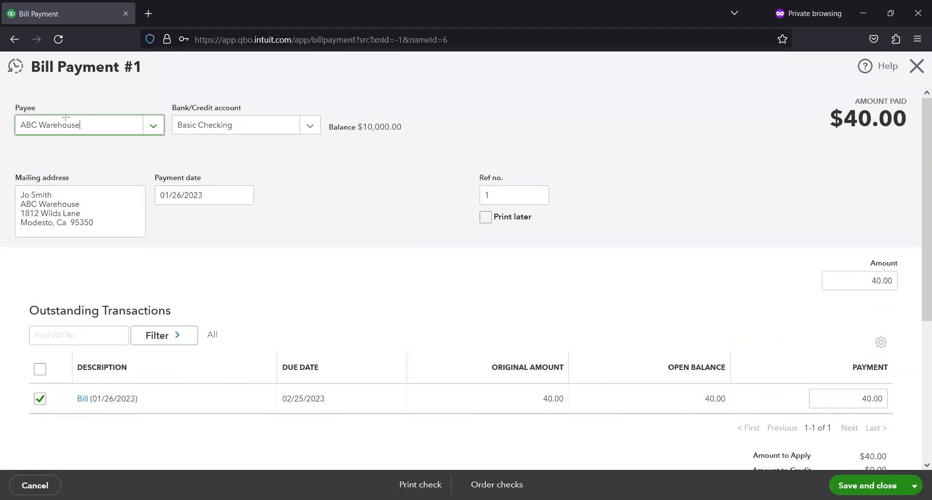
left_click_drag(3, 108, 170, 146)
left_click_drag(172, 102, 321, 155)
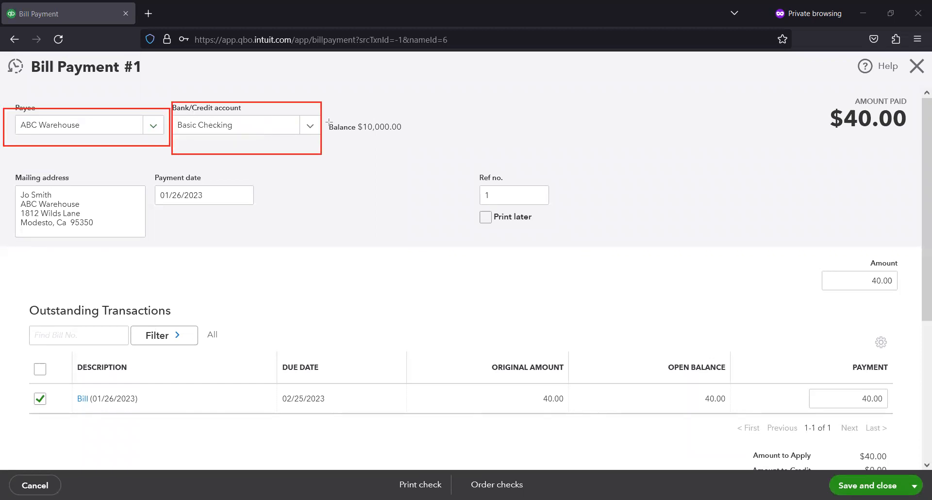
left_click(313, 130)
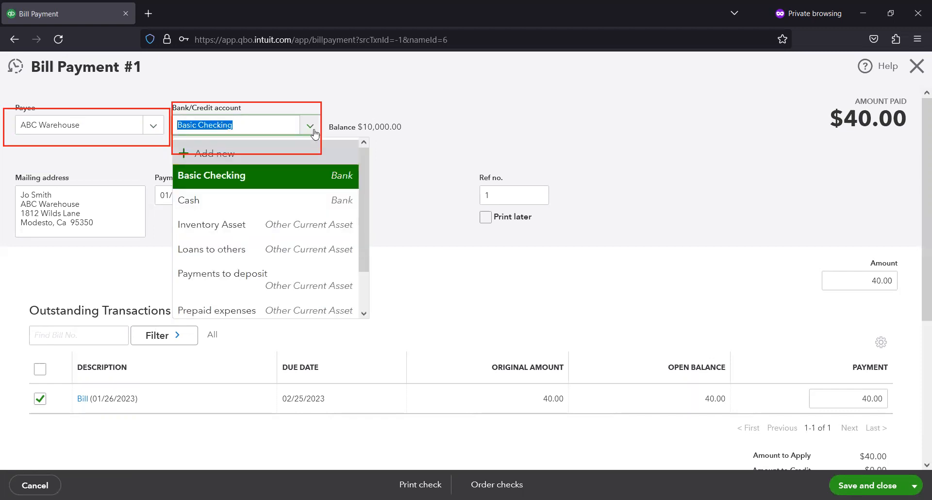
left_click(305, 179)
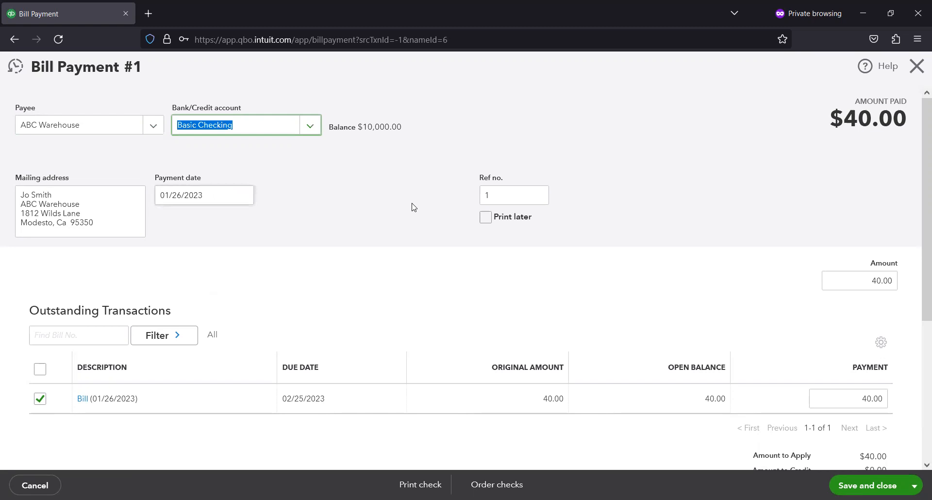
- Set the payment's reference number to 1021
left_click(500, 195)
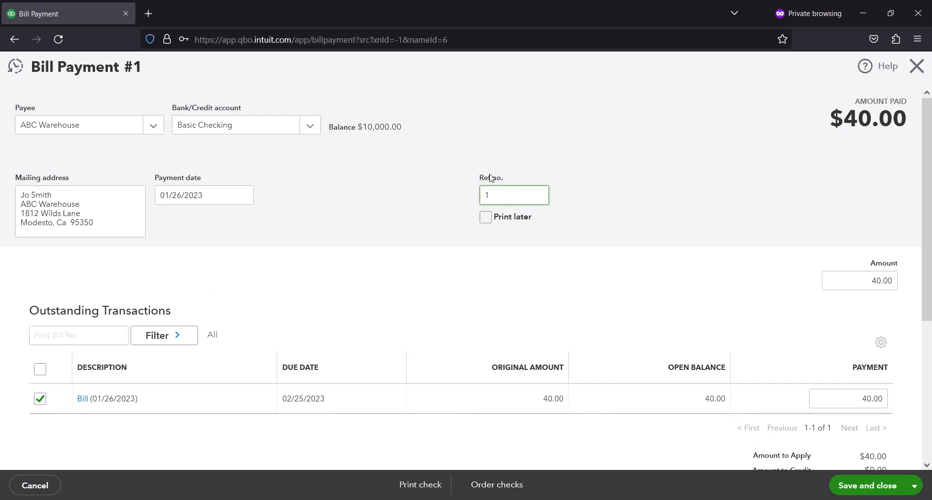
type("021")
left_click(546, 237)
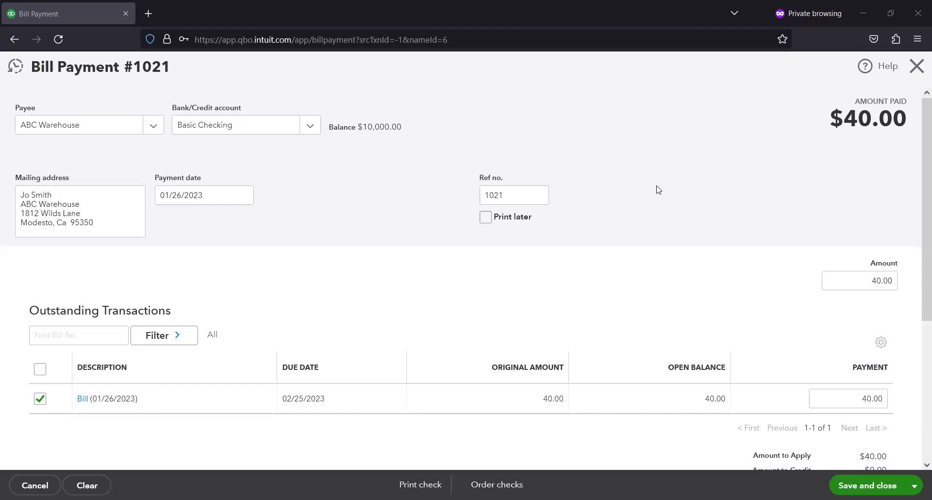
scroll(659, 190, "down", 2)
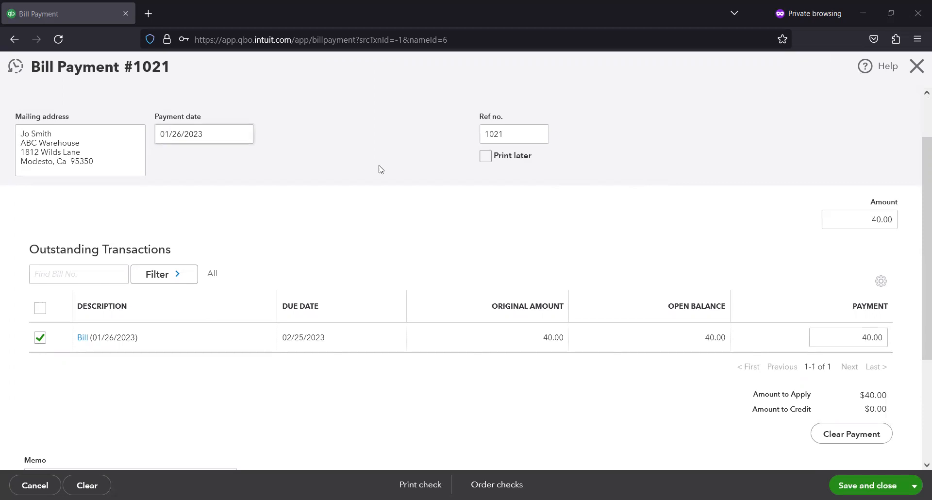
- Review the bill payment's amount, bill due date, original amount and memo, then save and close the payment
scroll(403, 171, "down", 1)
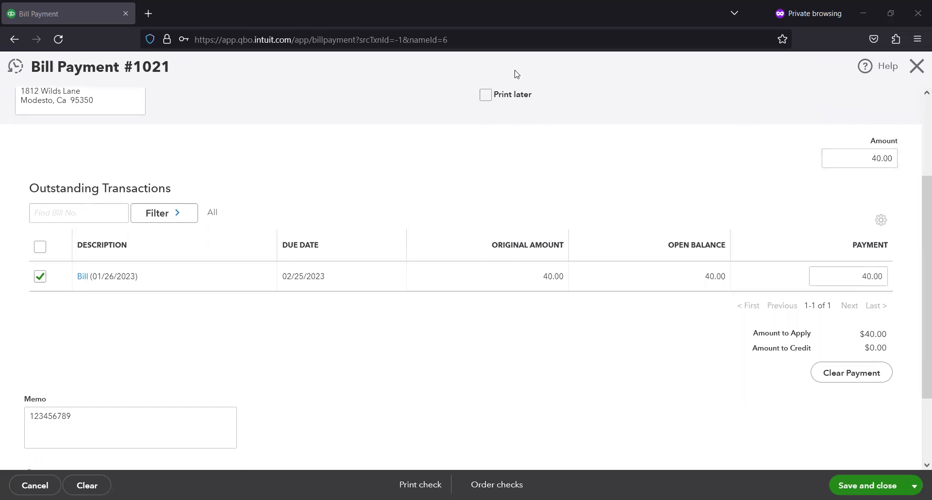
left_click_drag(828, 137, 915, 185)
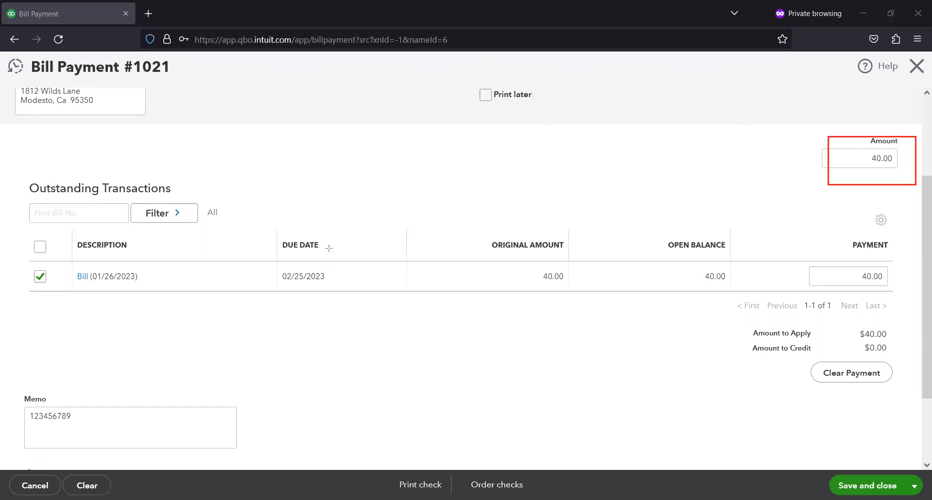
left_click_drag(265, 246, 375, 302)
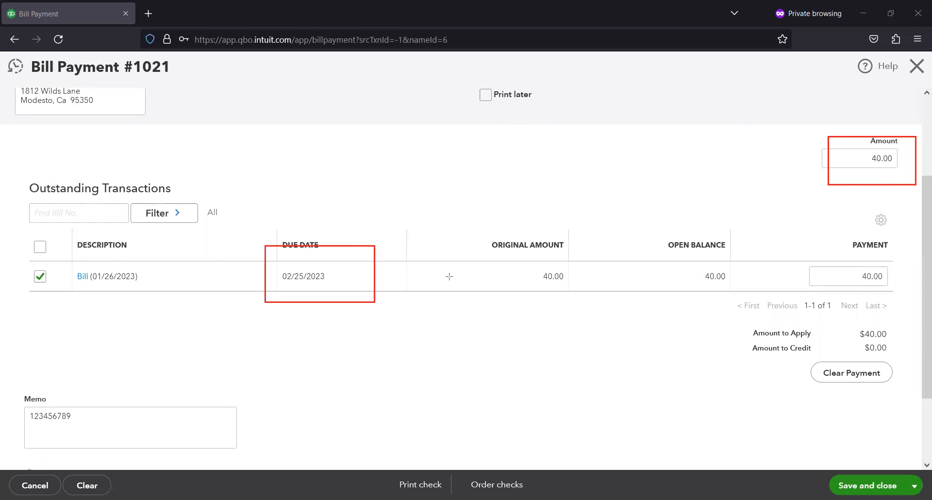
left_click_drag(506, 264, 594, 295)
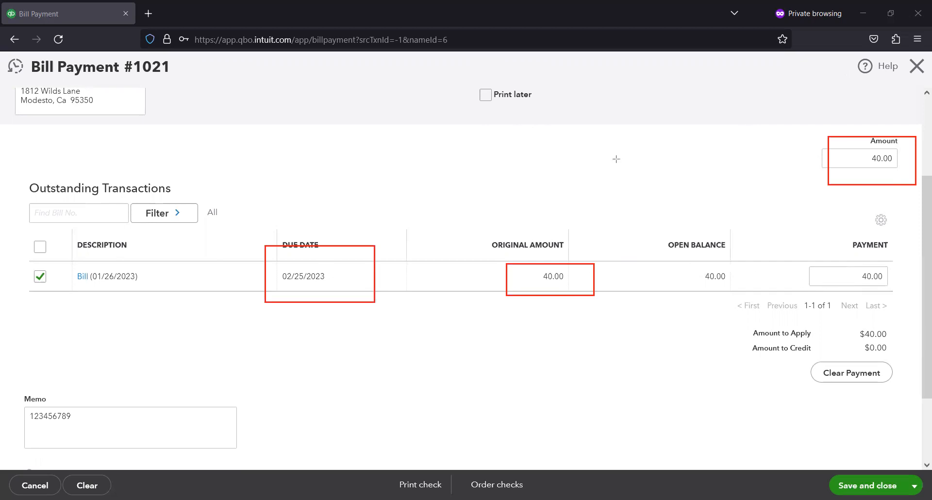
left_click(632, 74)
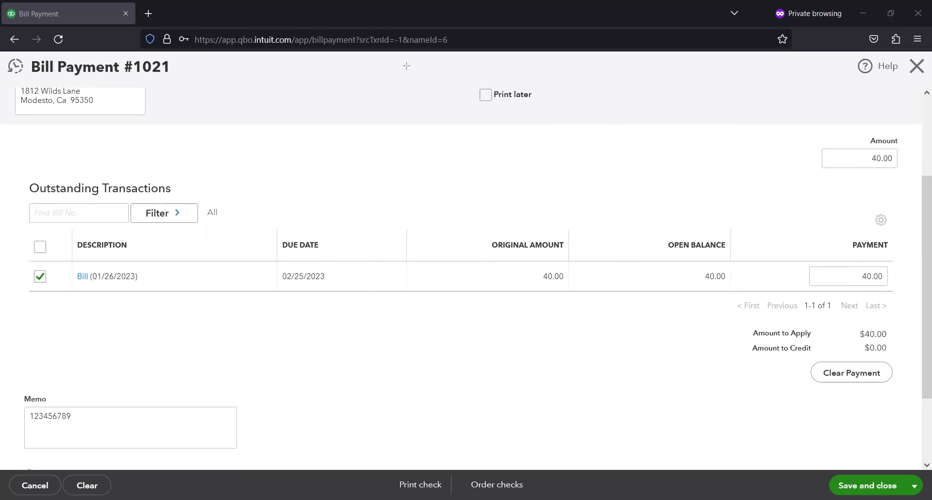
scroll(504, 148, "down", 1)
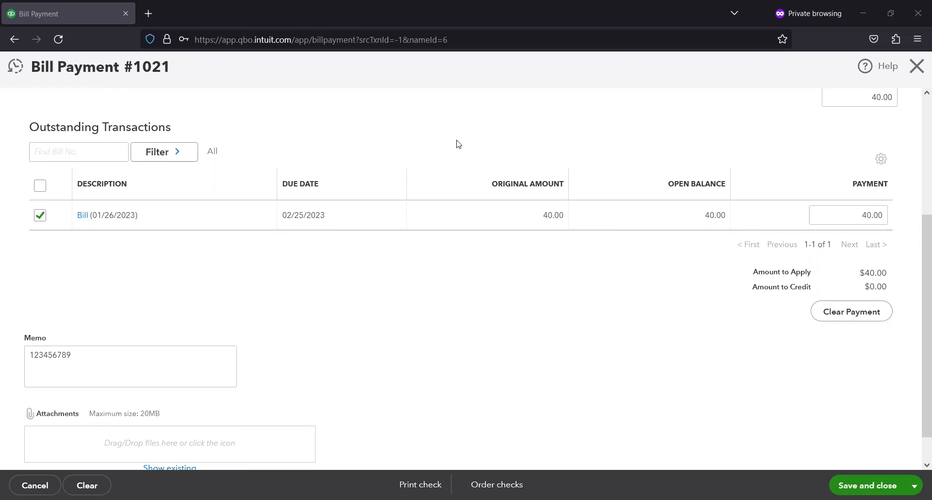
scroll(448, 154, "down", 1)
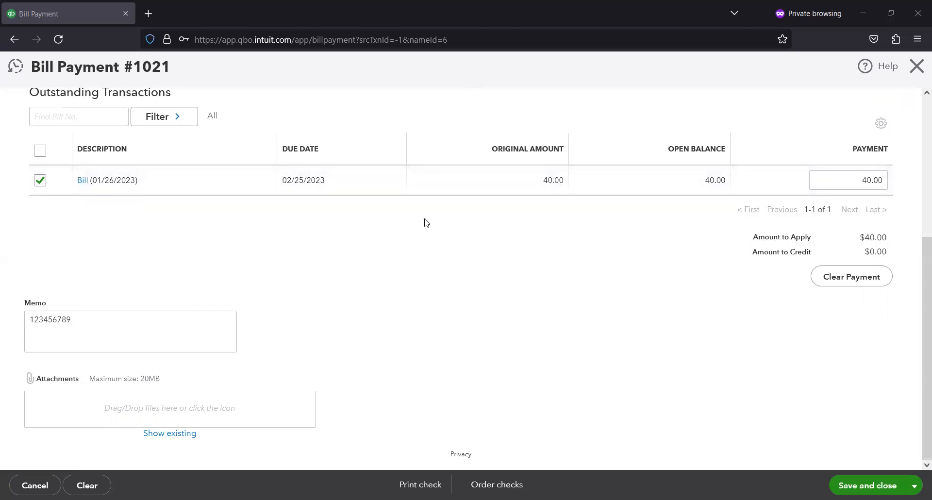
left_click(92, 323)
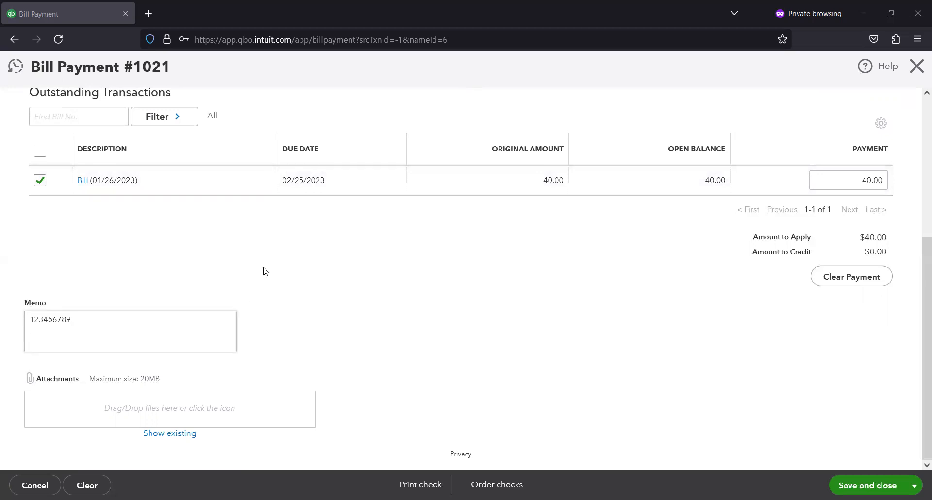
scroll(316, 273, "up", 1)
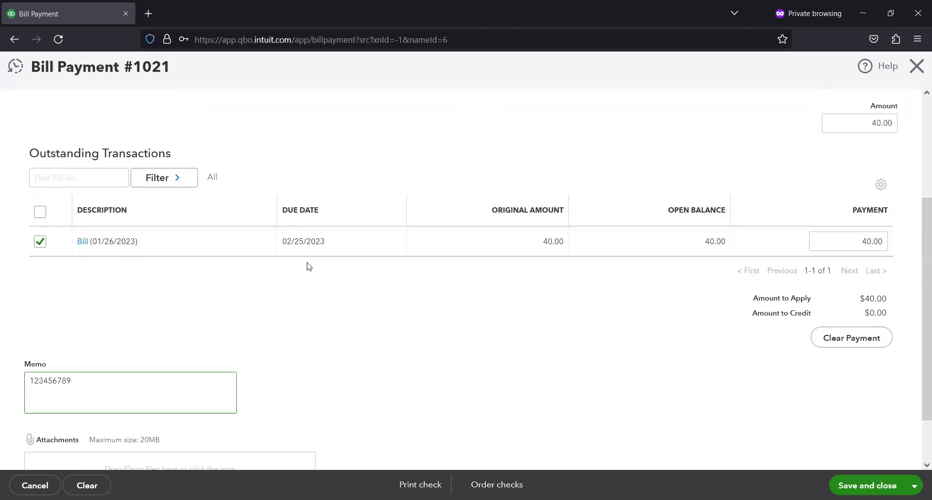
scroll(306, 266, "down", 1)
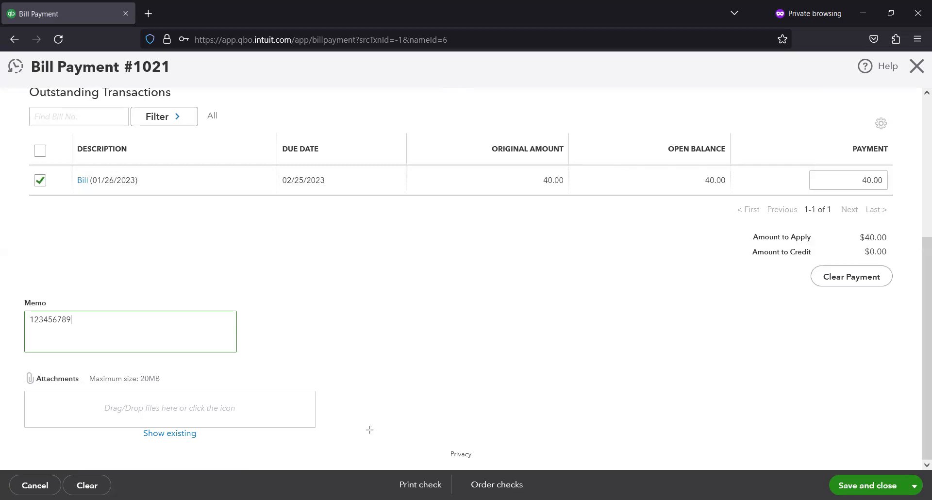
left_click_drag(381, 446, 444, 499)
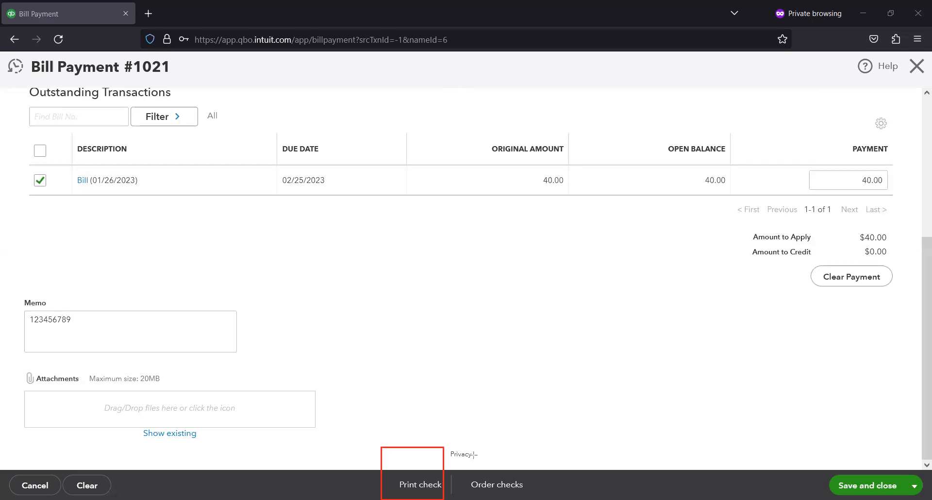
mouse_move(456, 445)
left_mouse_down()
mouse_move(514, 494)
mouse_move(553, 499)
left_mouse_up()
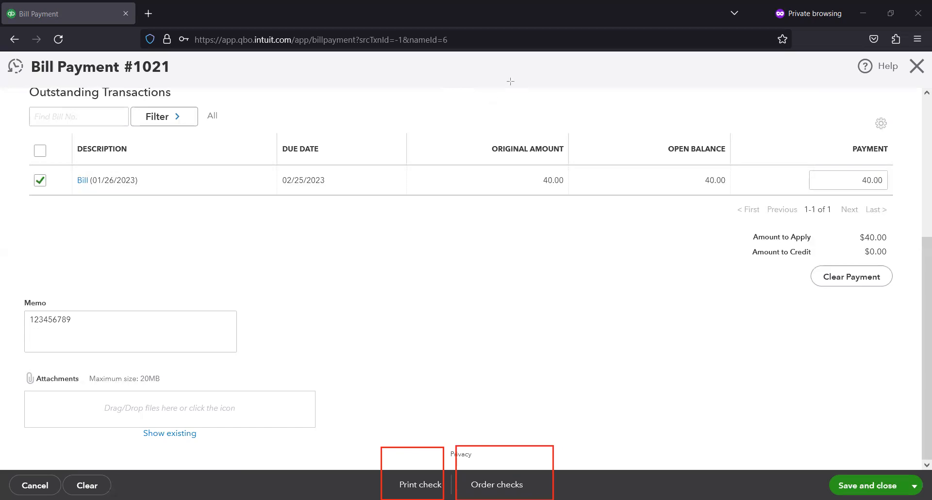
key("e")
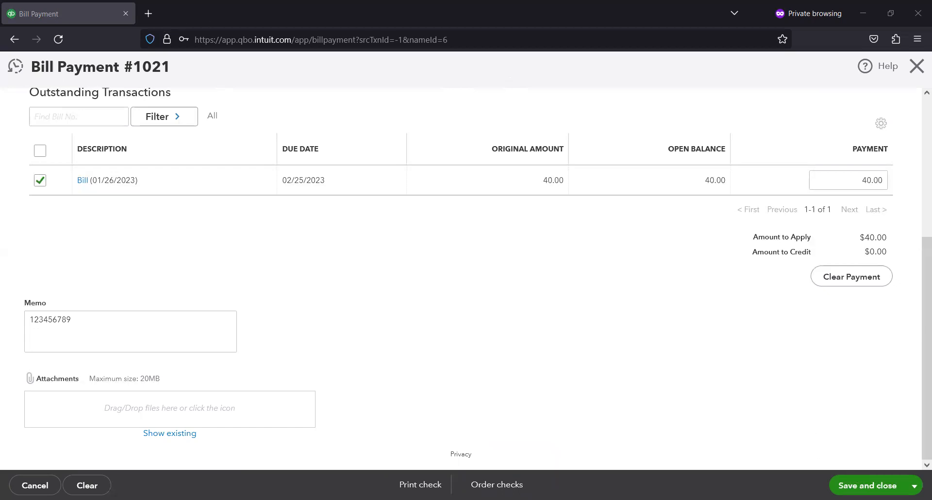
left_click(868, 485)
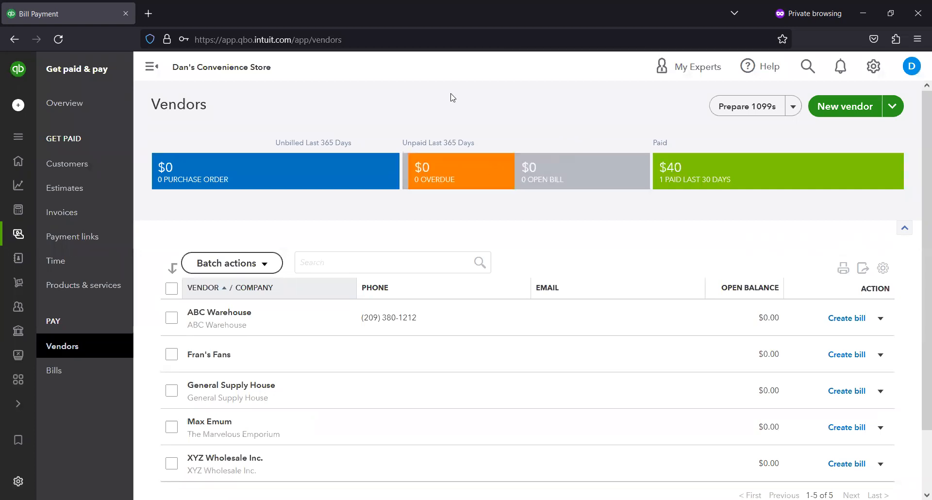
- Examine the vendor summary bars and ABC Warehouse's open balance, filtering the list by the paid bar and then clearing the filter
left_click_drag(731, 293, 822, 334)
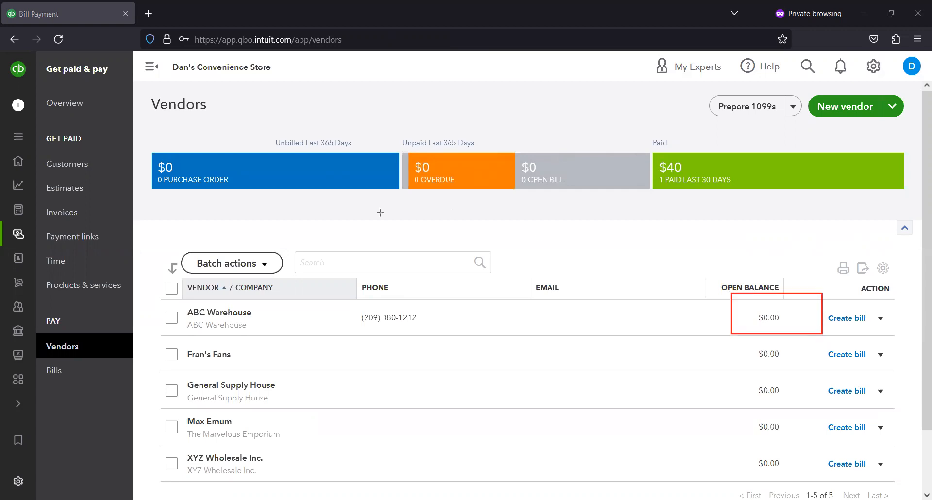
left_click_drag(156, 145, 277, 200)
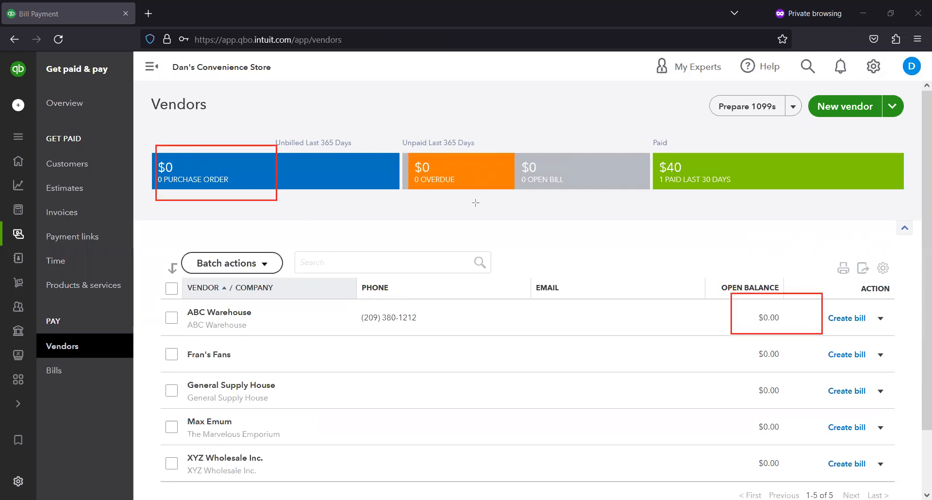
left_click_drag(402, 146, 487, 183)
mouse_move(523, 151)
left_mouse_down()
mouse_move(561, 206)
mouse_move(575, 196)
left_mouse_up()
left_click_drag(646, 140, 716, 209)
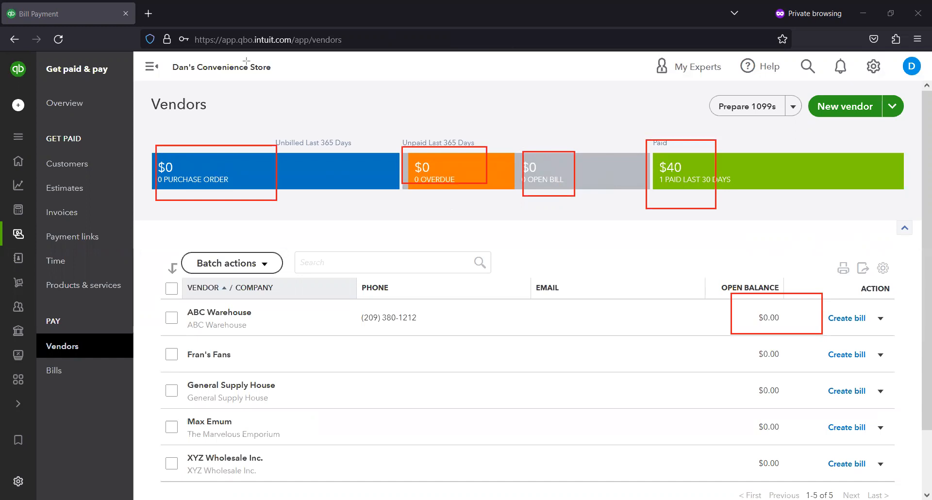
left_click(731, 168)
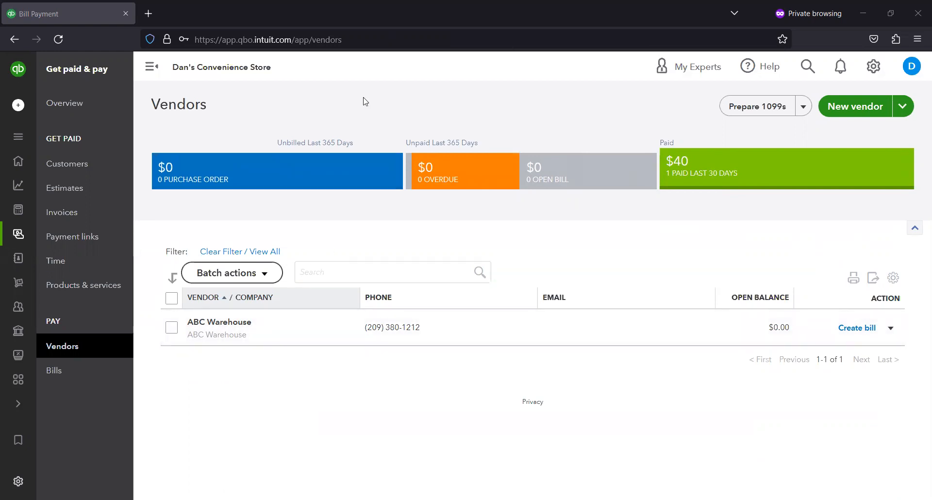
left_click(256, 251)
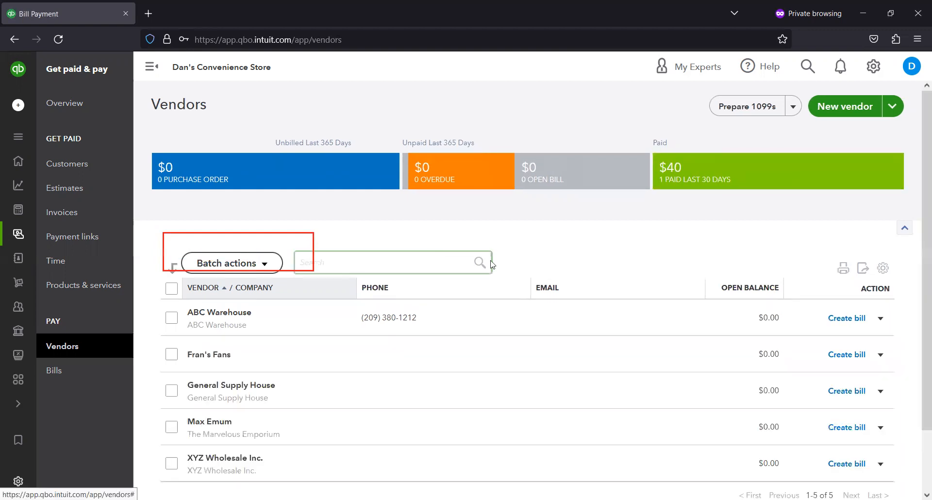
scroll(523, 236, "down", 2)
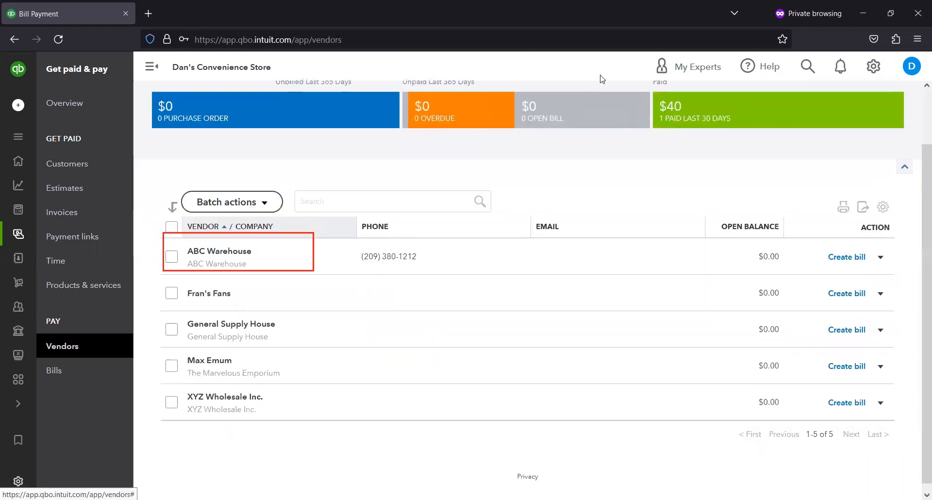
scroll(425, 240, "up", 2)
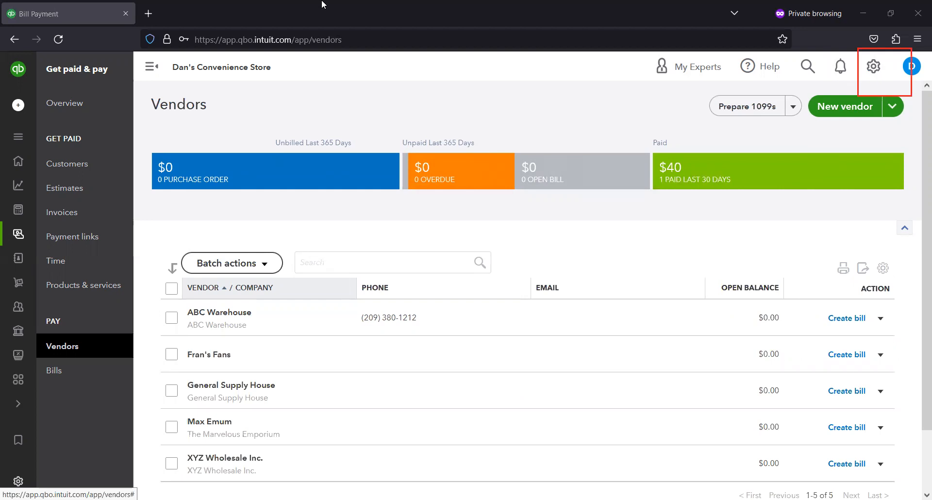
- Open the Basic Checking register from the Chart of Accounts to examine the recorded bill payment
left_click(874, 67)
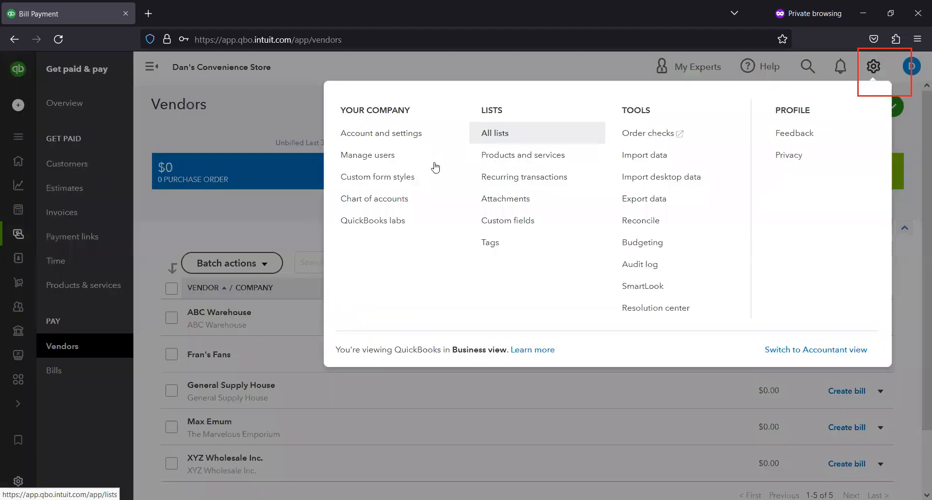
left_click(396, 203)
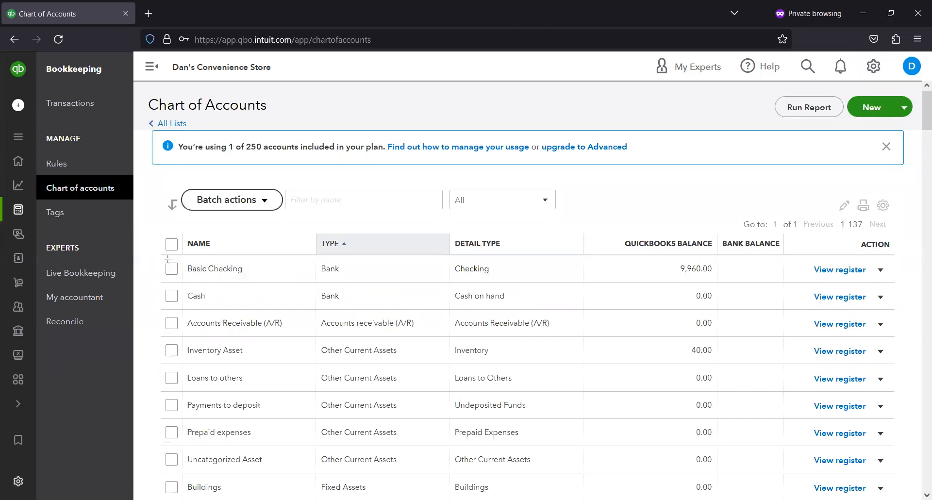
mouse_move(165, 259)
left_mouse_down()
mouse_move(625, 253)
mouse_move(750, 280)
left_mouse_up()
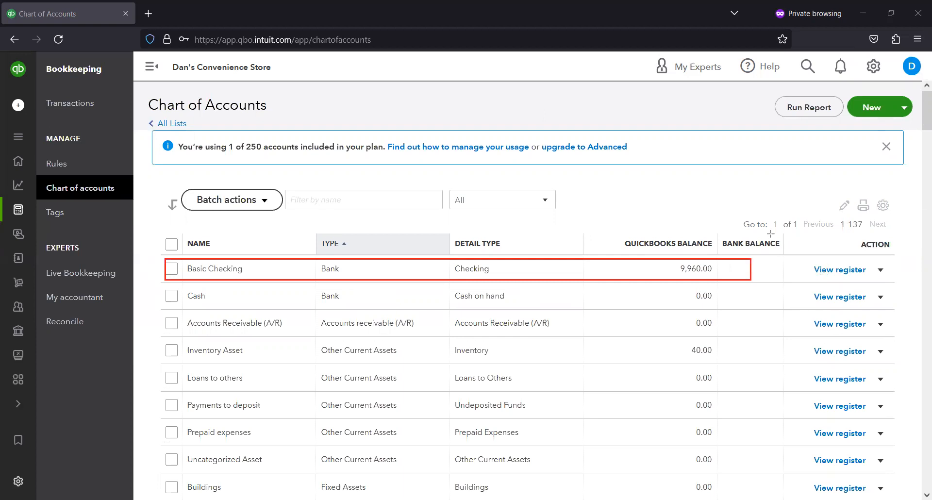
left_click(855, 273)
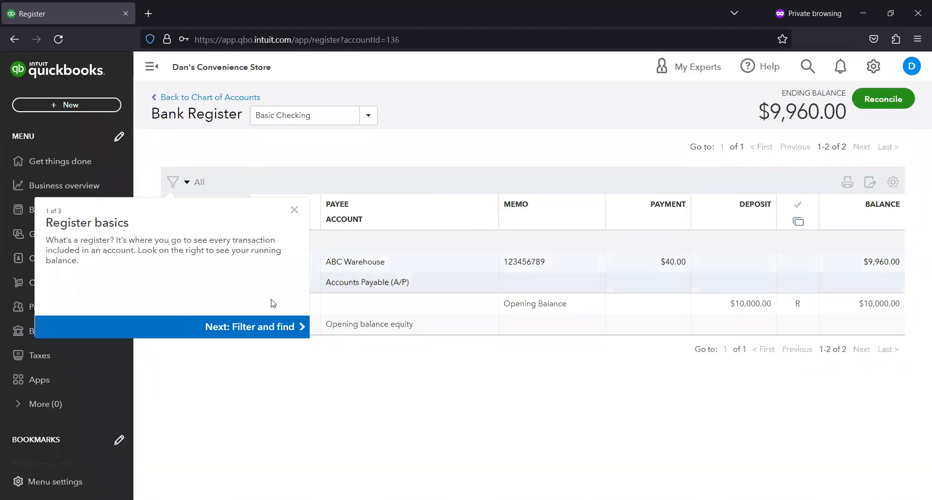
left_click(294, 211)
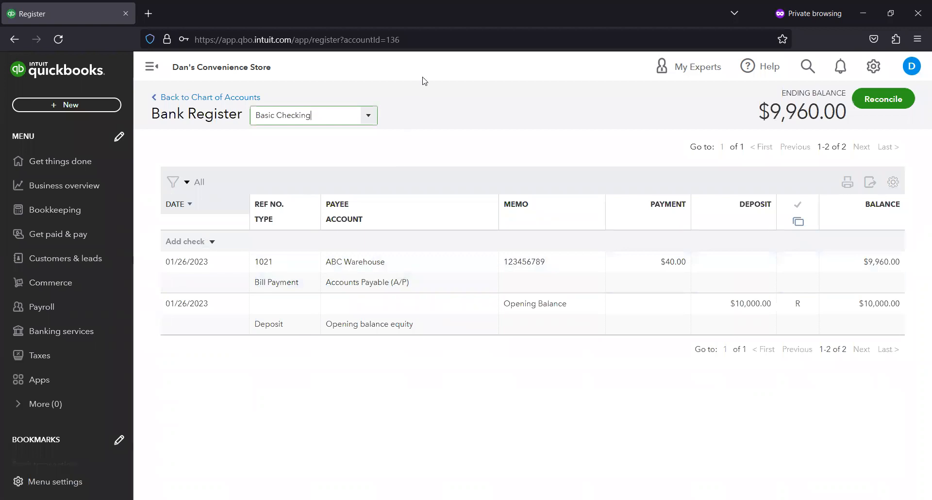
mouse_move(140, 250)
left_mouse_down()
mouse_move(929, 253)
mouse_move(910, 292)
left_mouse_up()
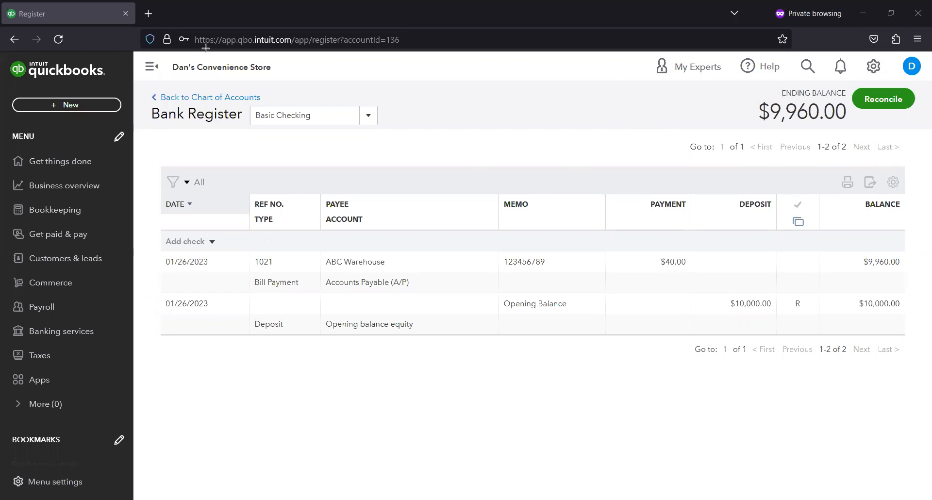
- Return to the Vendors list and start a new purchase order for Fran's Fans
left_click(77, 238)
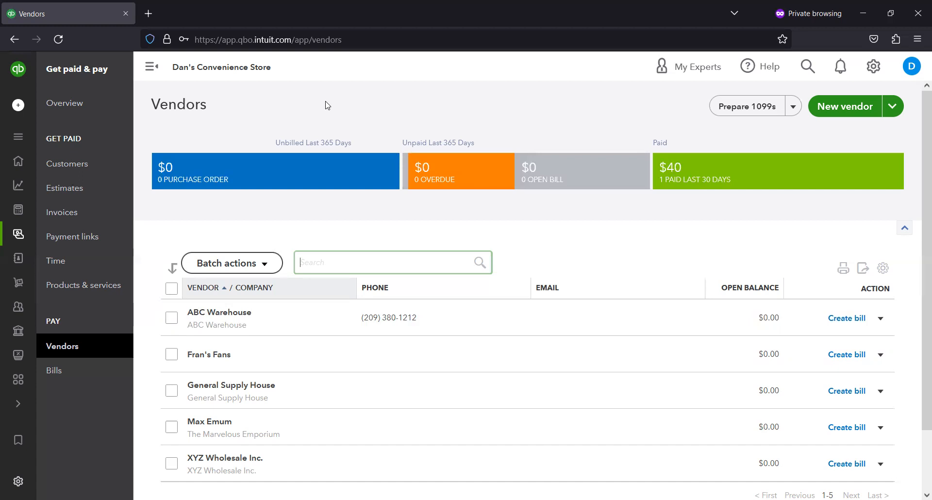
scroll(499, 144, "down", 1)
scroll(499, 145, "up", 1)
scroll(767, 286, "down", 1)
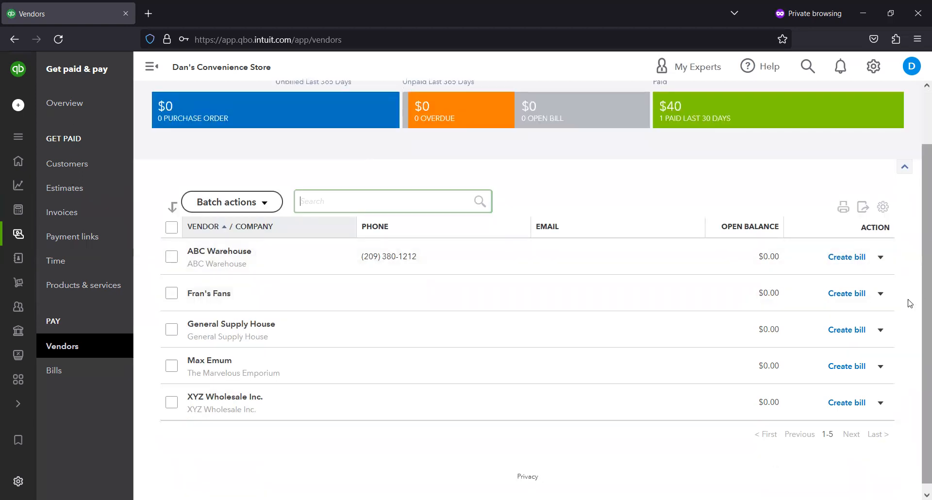
left_click(880, 294)
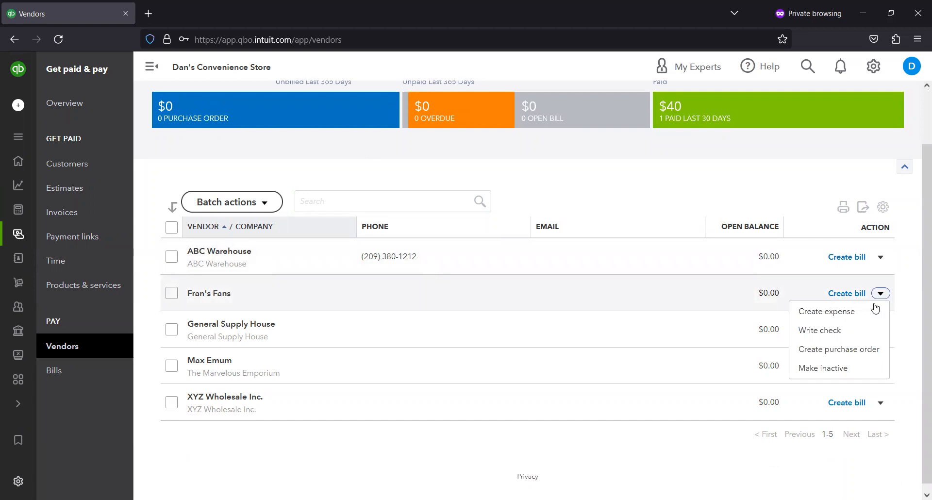
left_click(834, 357)
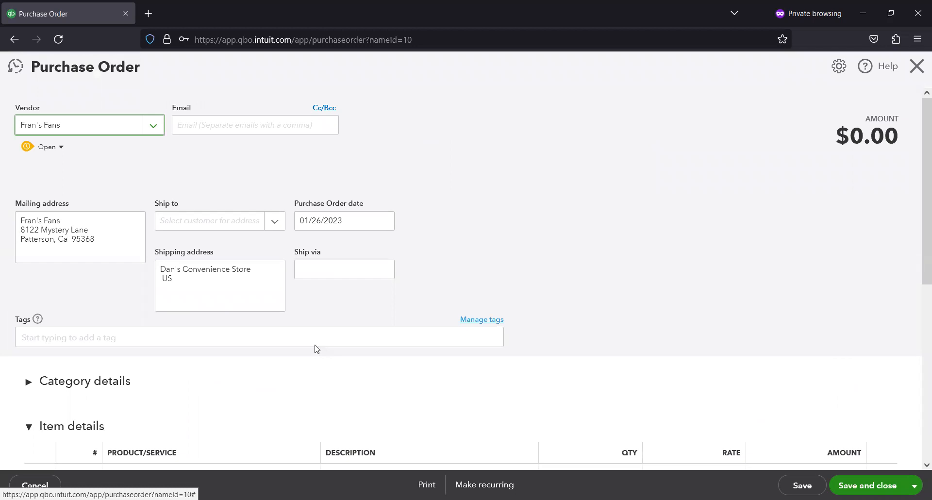
- Add Fidget Spinner to the purchase order's first item line with a quantity of 2
scroll(291, 349, "down", 2)
scroll(218, 358, "down", 1)
left_click(211, 357)
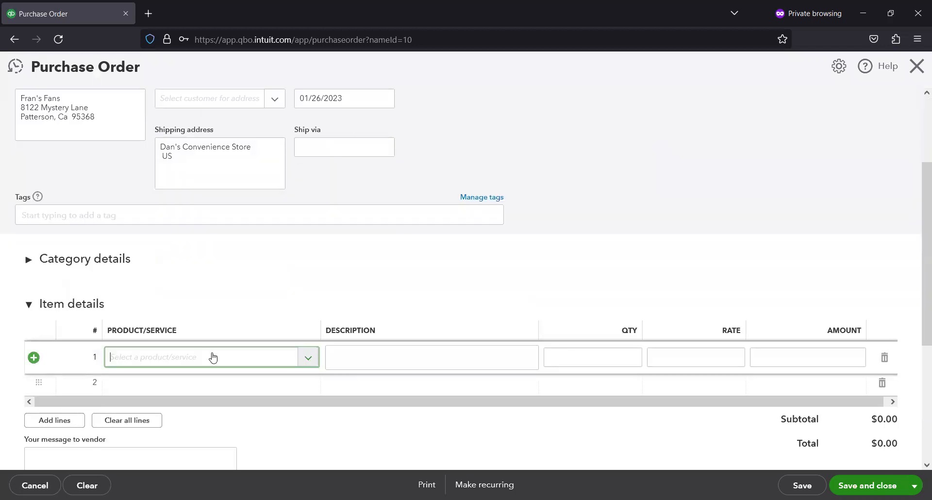
left_click(310, 358)
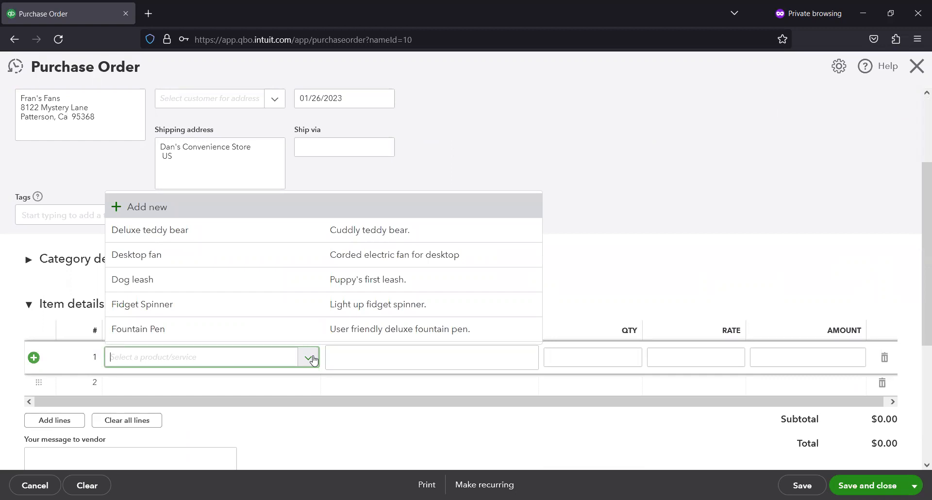
left_click(342, 304)
scroll(614, 367, "down", 1)
left_click(631, 295)
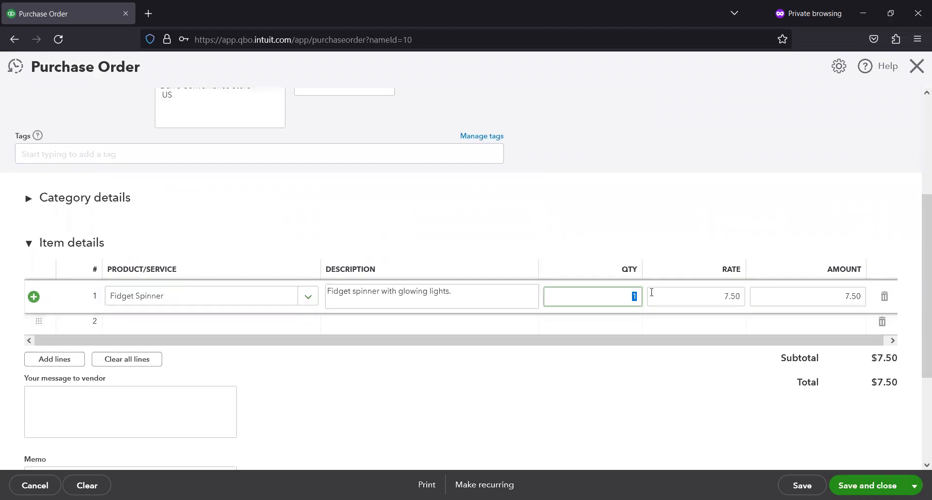
type("2")
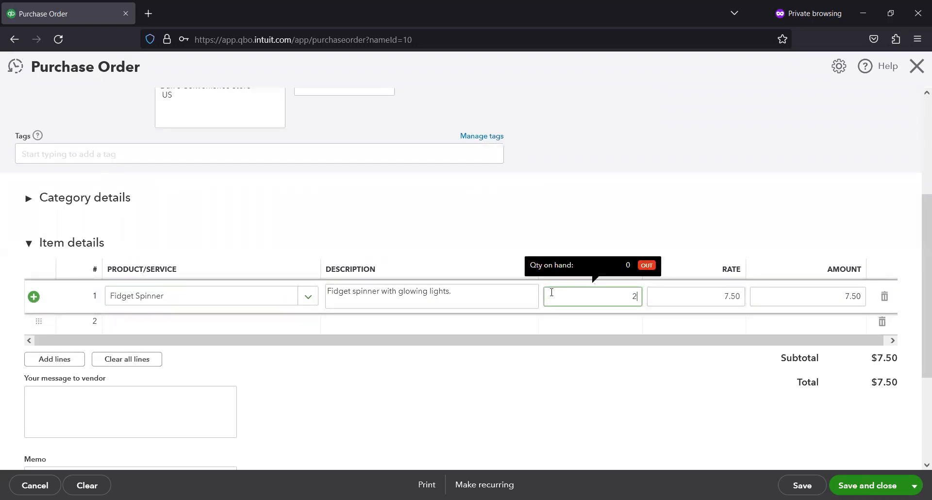
type("0")
- Change the Fidget Spinner quantity to 22 and leave the purchase order without saving it
key("BackSpace")
type("2")
left_click(649, 206)
scroll(622, 298, "down", 3)
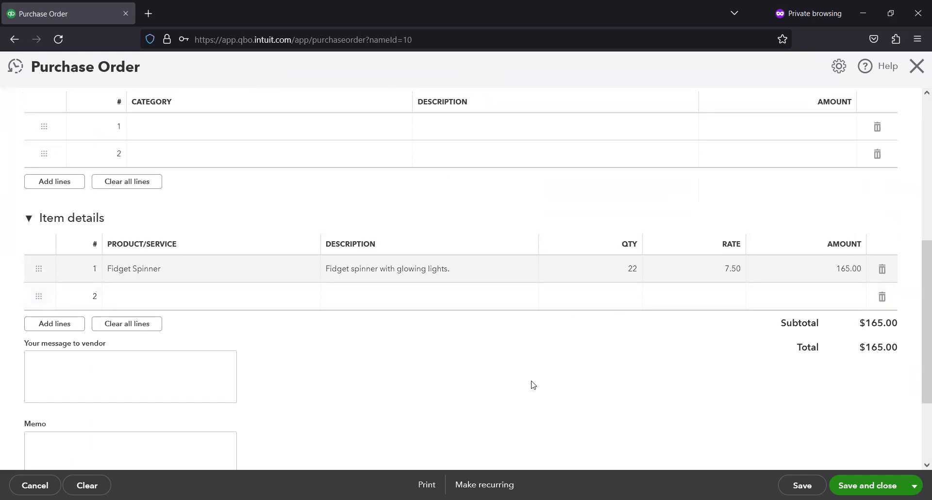
scroll(533, 385, "up", 5)
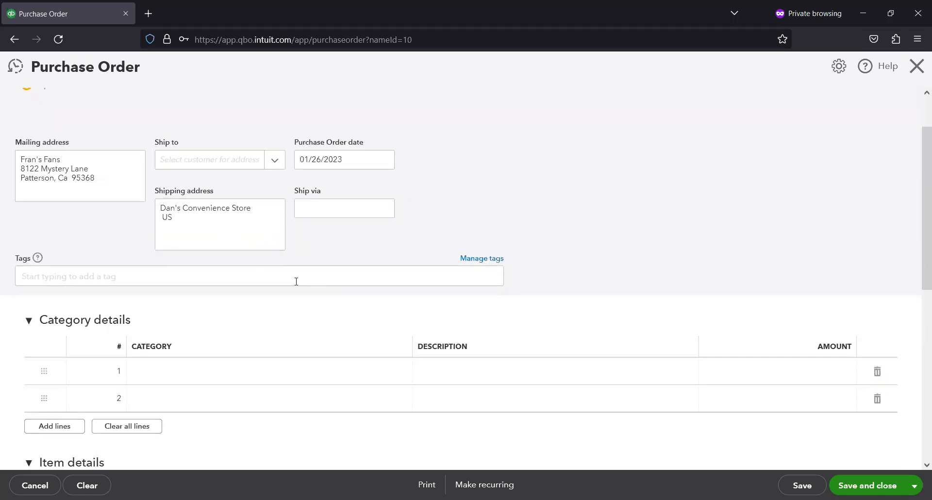
scroll(296, 281, "down", 8)
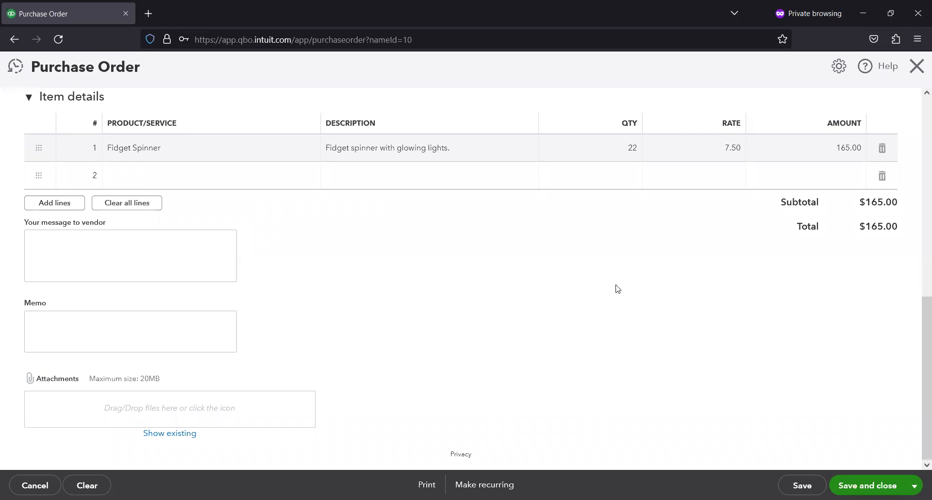
scroll(622, 374, "up", 5)
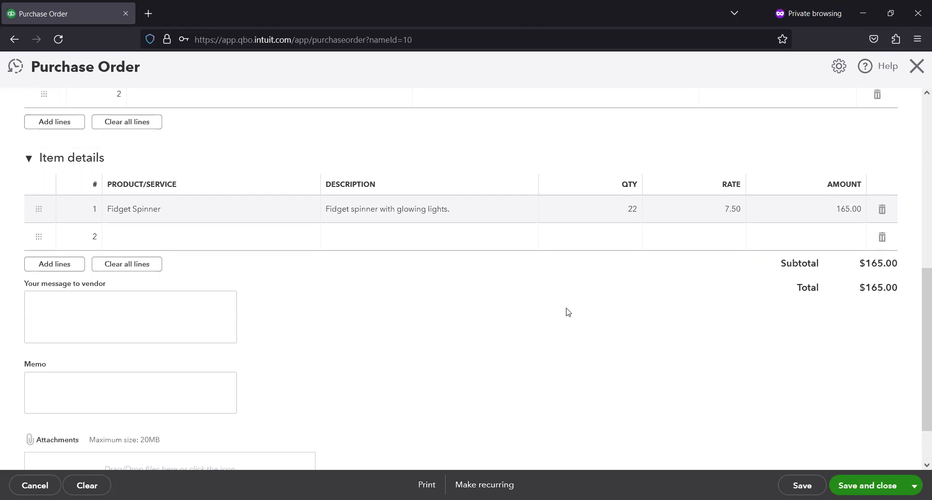
scroll(836, 120, "up", 1)
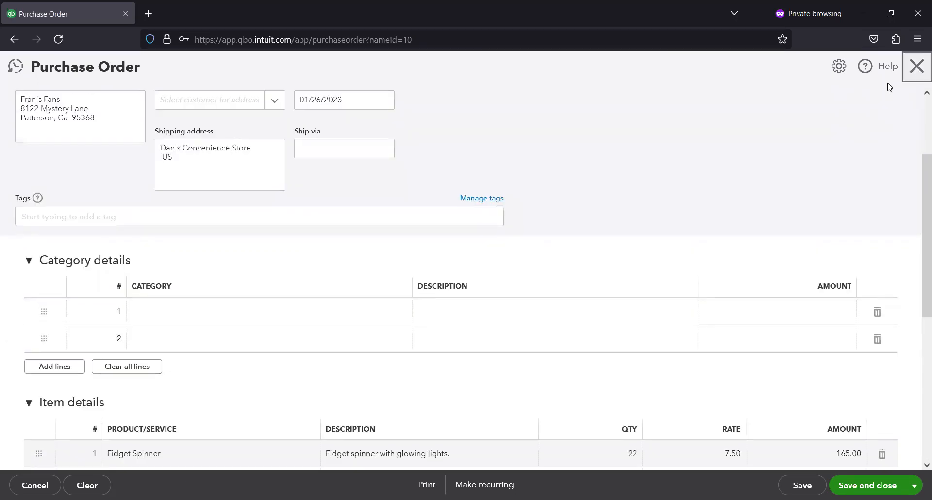
left_click(916, 66)
left_click(548, 301)
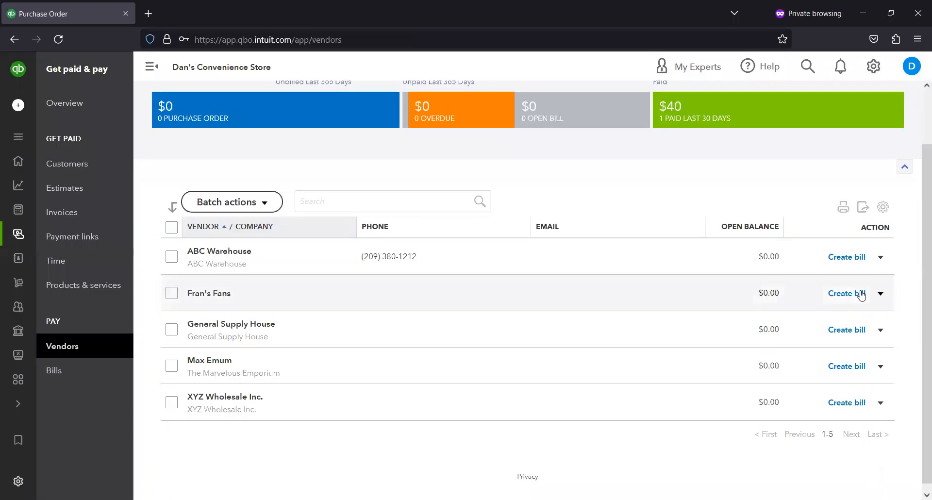
- Start a bill for Fran's Fans with Fidget Spinner on its first item line, and leave it without saving
left_click(881, 295)
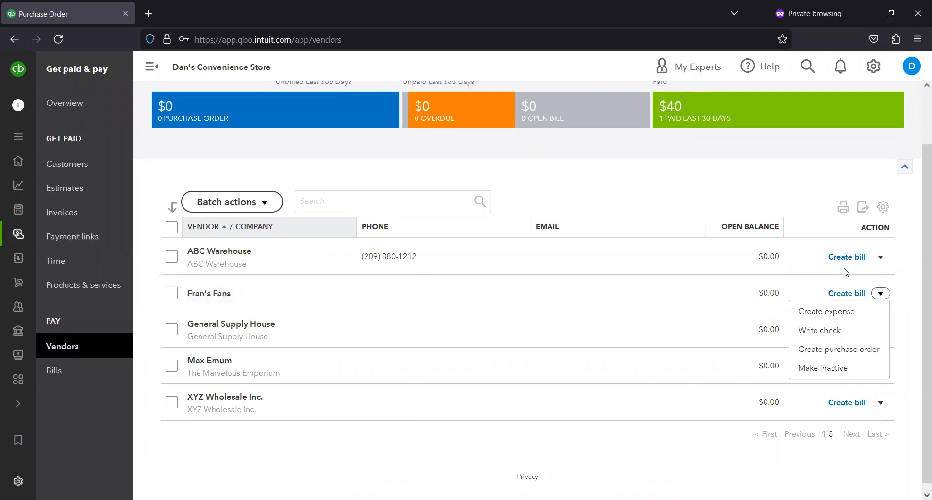
left_click(853, 295)
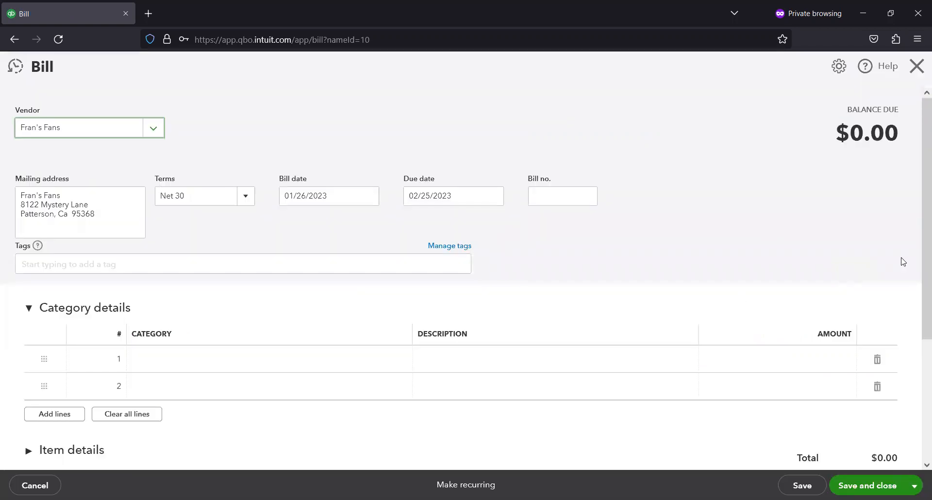
left_click(381, 352)
left_click(465, 315)
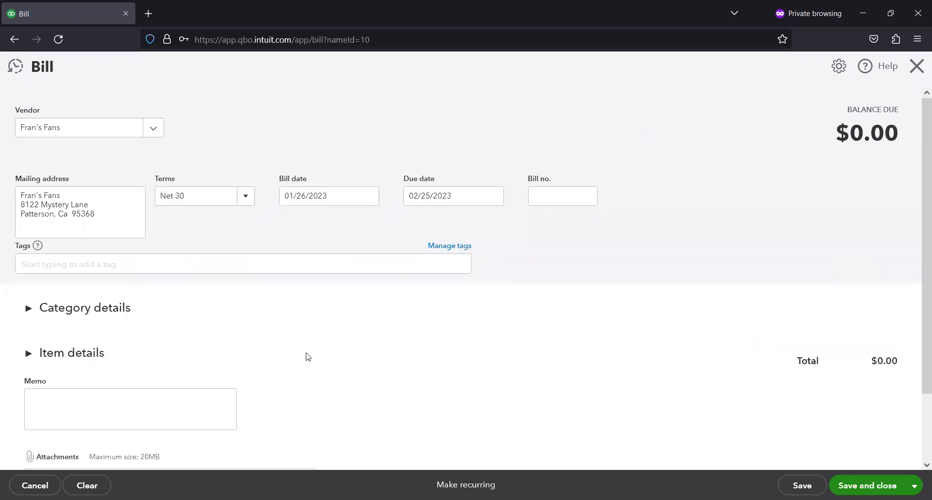
left_click(110, 342)
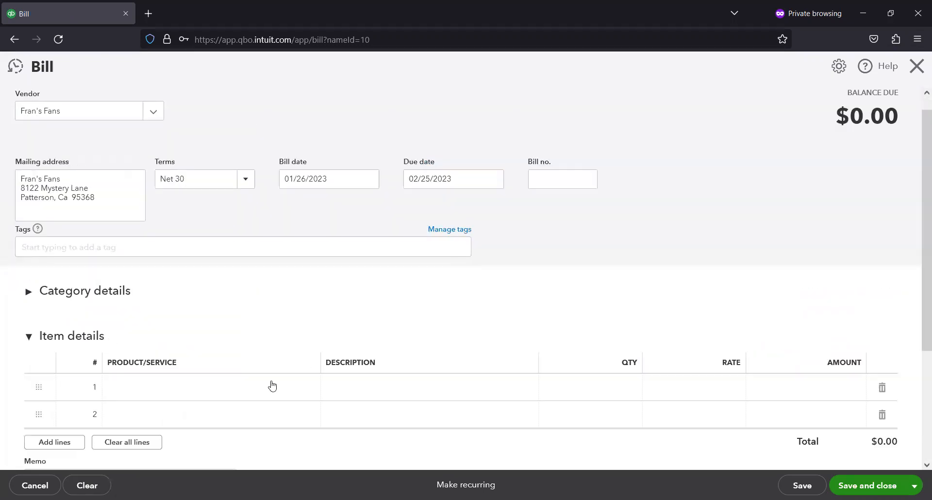
left_click(297, 390)
left_click(287, 344)
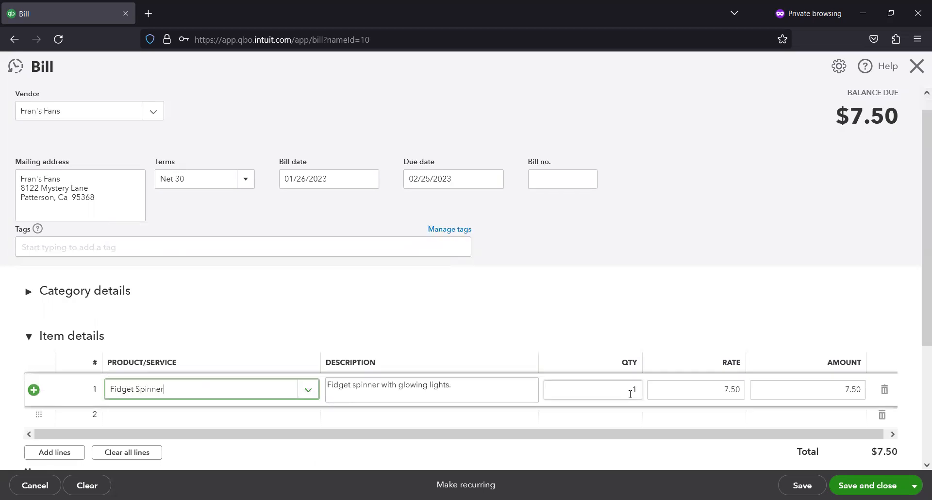
left_click(918, 72)
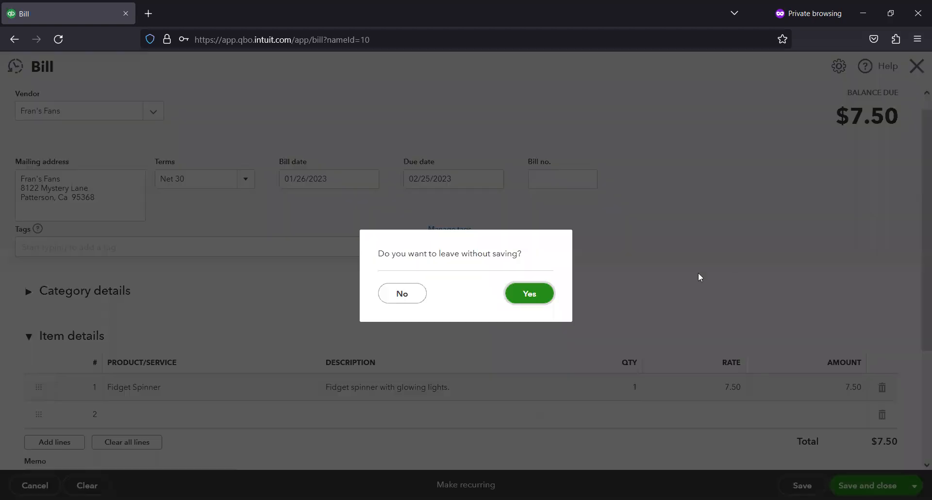
left_click(402, 293)
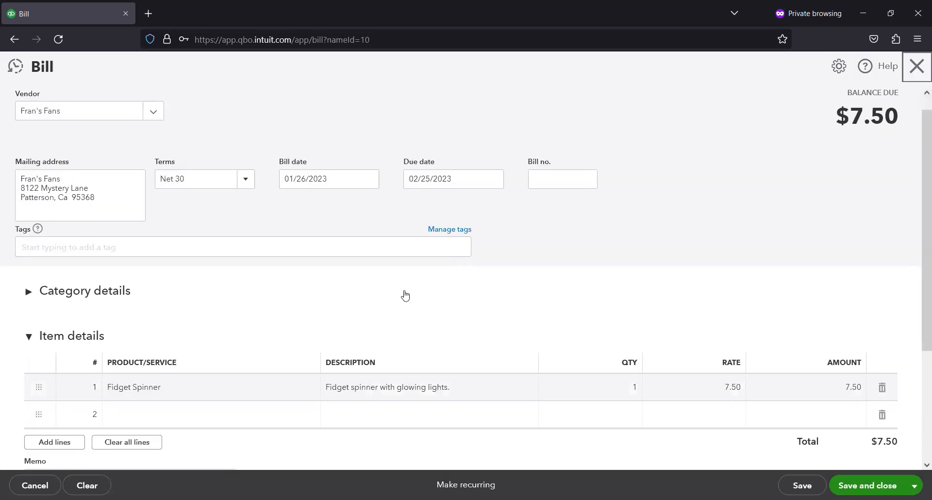
left_click(919, 70)
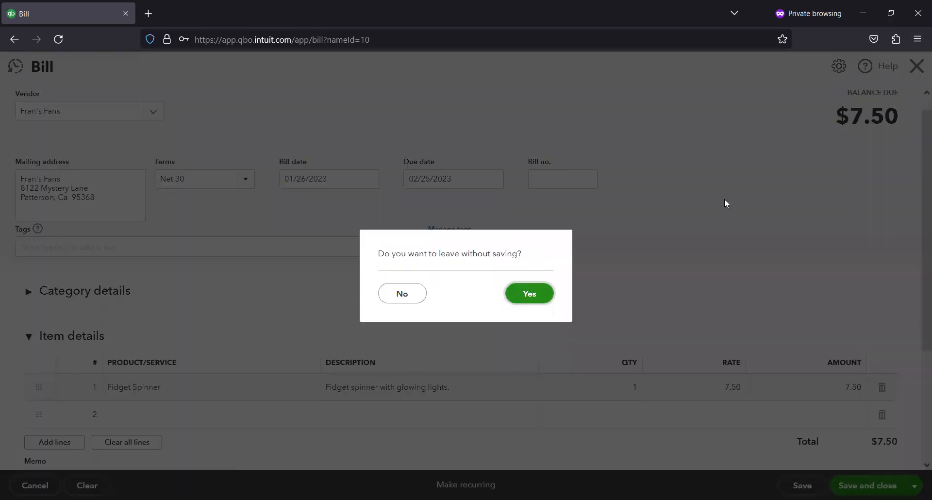
left_click(533, 292)
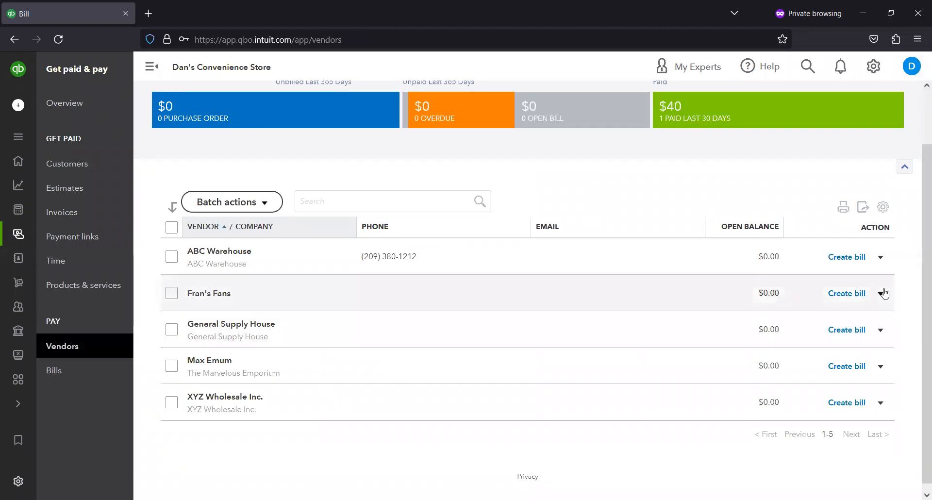
- Start a new purchase order for Fran's Fans from the vendor's actions
left_click(881, 294)
left_click(851, 350)
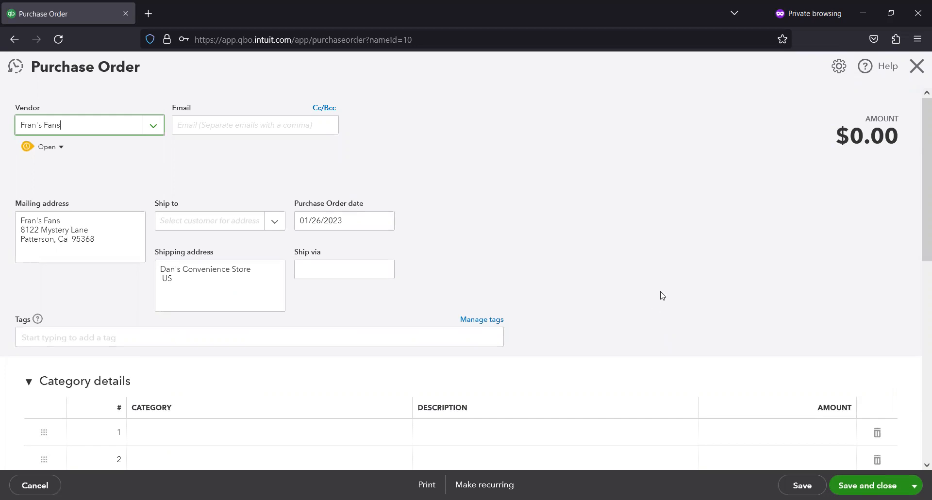
scroll(432, 291, "down", 1)
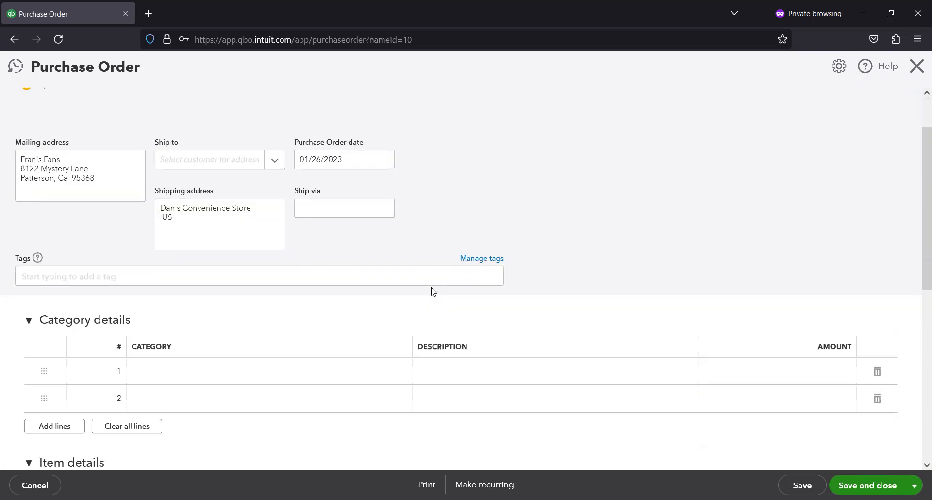
scroll(176, 378, "down", 1)
scroll(235, 364, "down", 2)
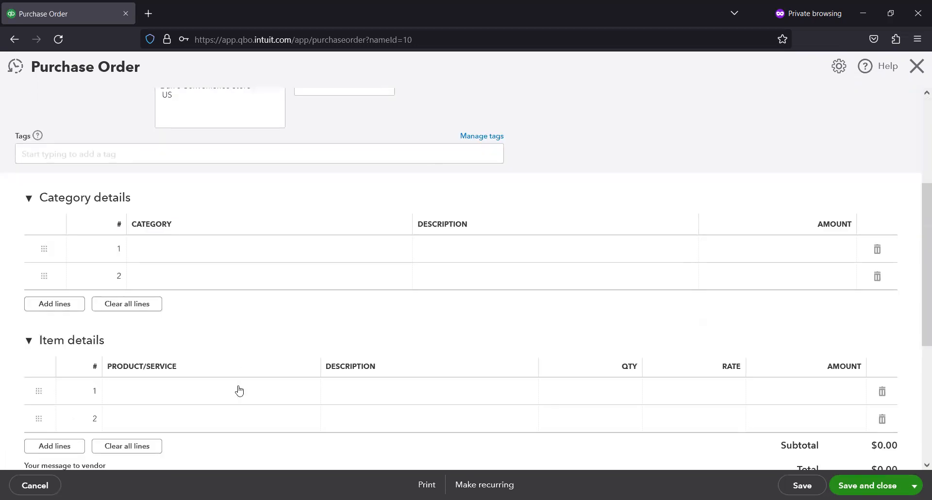
- Add Fidget Spinner to the purchase order's first item line with a quantity of 22
left_click(246, 391)
left_click(307, 393)
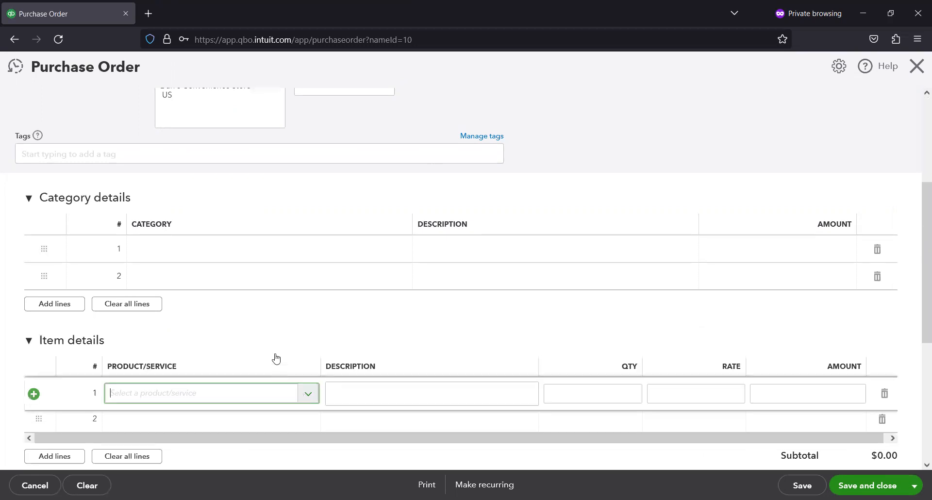
left_click(275, 339)
left_click(626, 391)
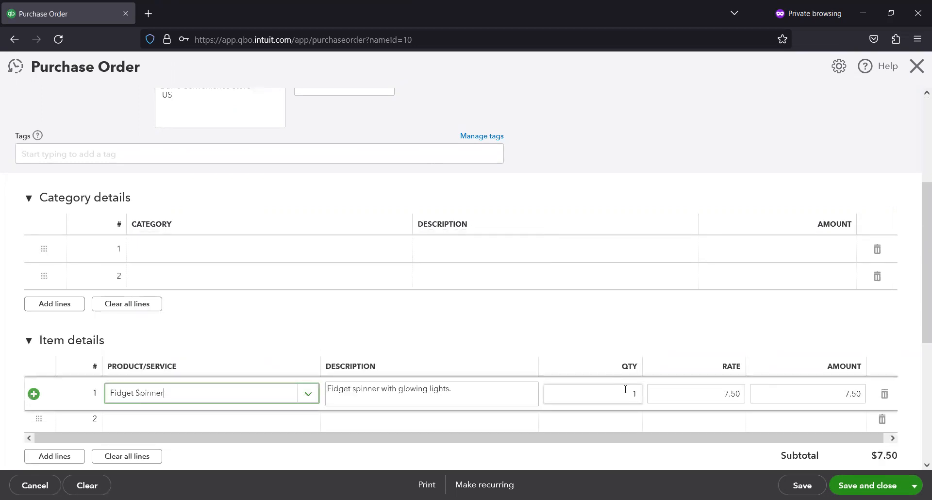
type("22")
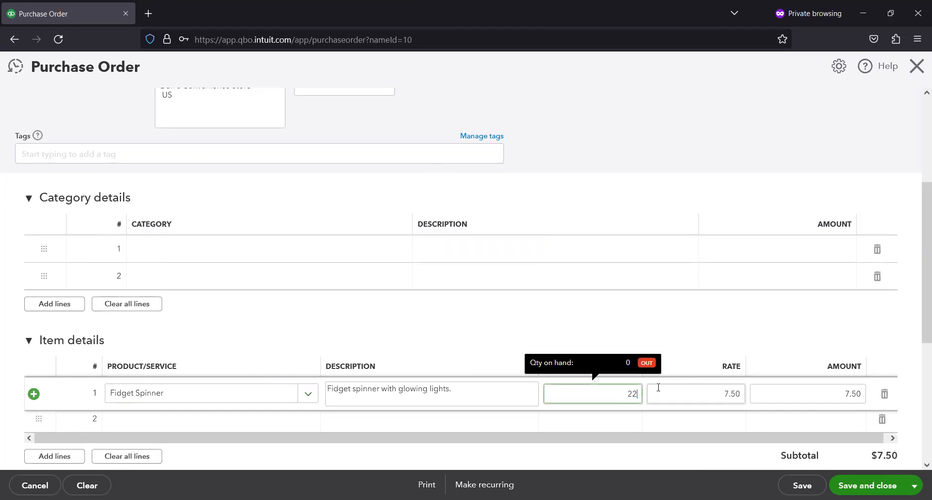
key("Tab")
scroll(638, 319, "down", 1)
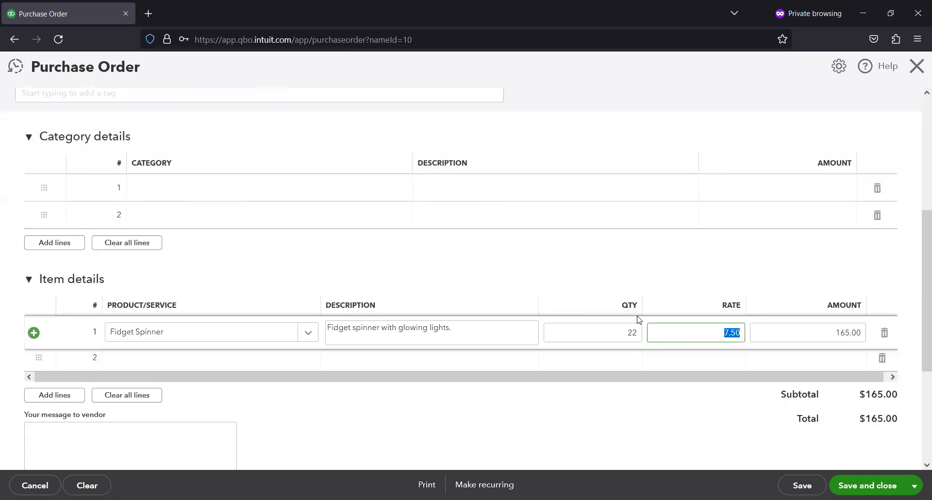
scroll(391, 225, "up", 4)
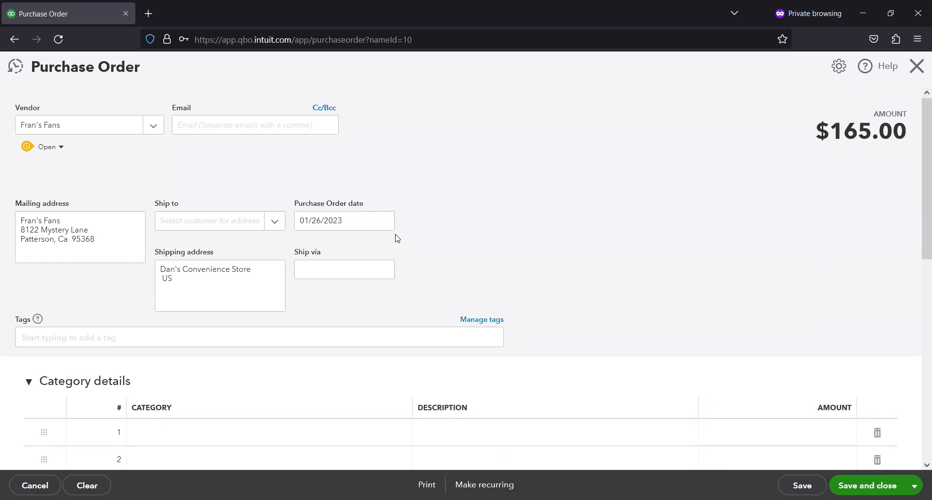
- Save and close the Fran's Fans purchase order
left_click(152, 126)
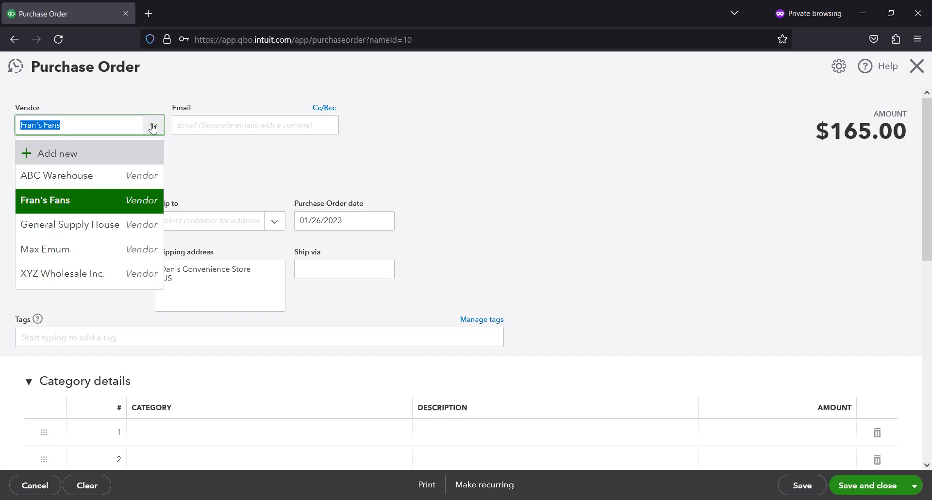
left_click(434, 116)
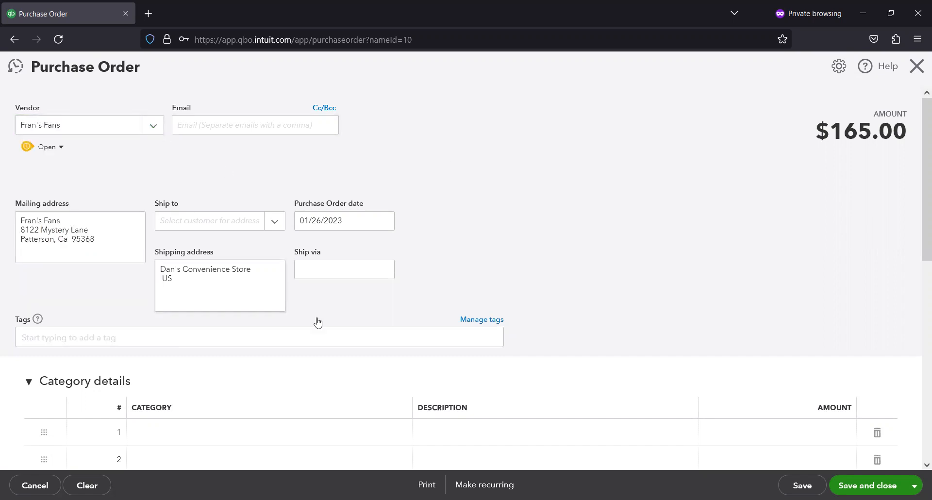
scroll(415, 305, "down", 4)
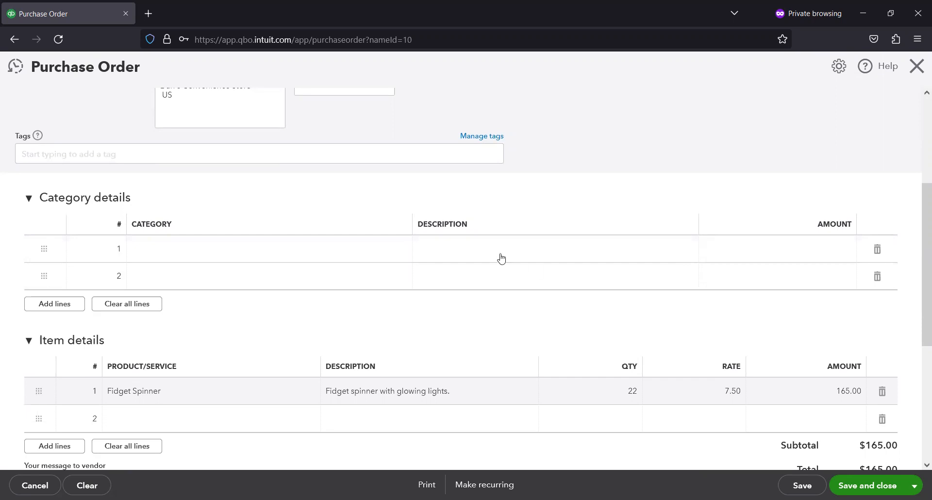
scroll(728, 328, "down", 2)
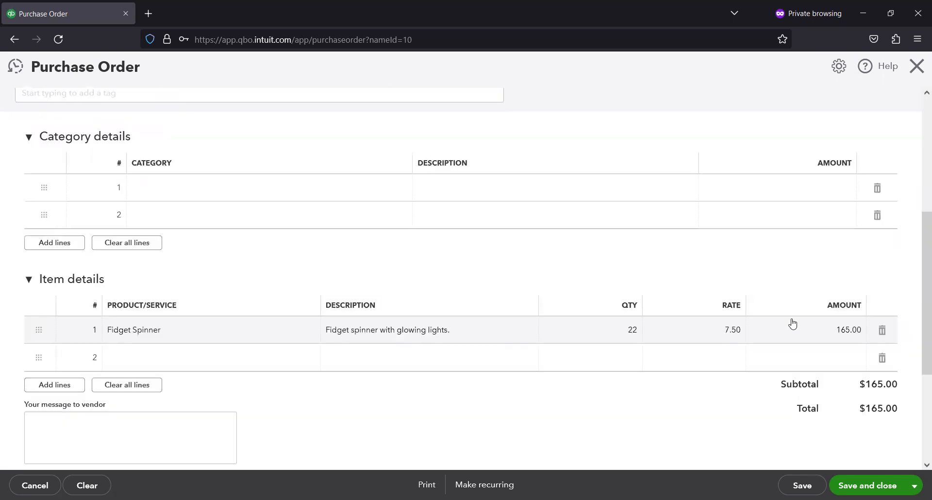
left_click(868, 486)
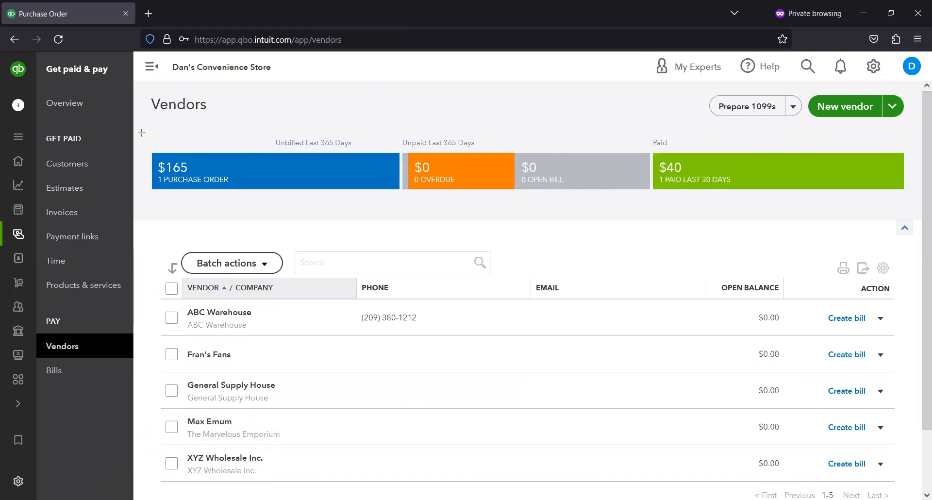
- Examine Fran's Fans' open purchase order through the purchase-order summary bar, then clear the vendor filter
left_click_drag(141, 133, 411, 202)
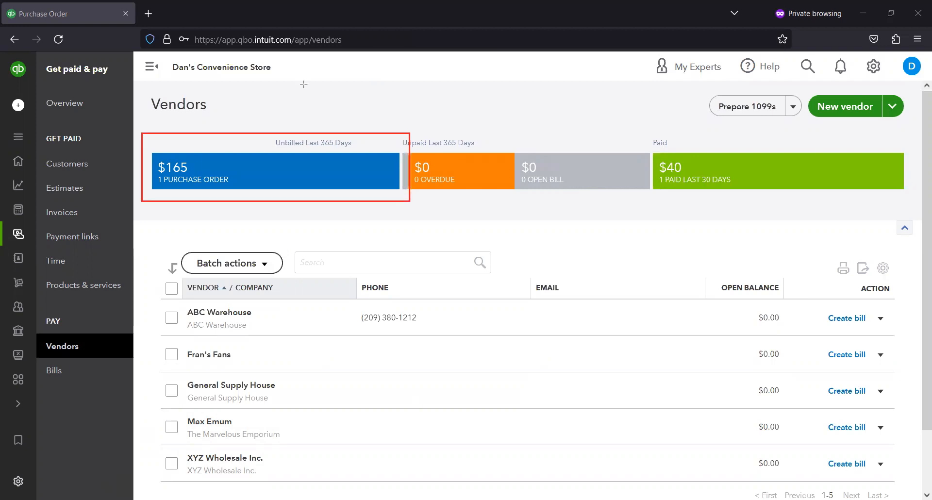
left_click(221, 181)
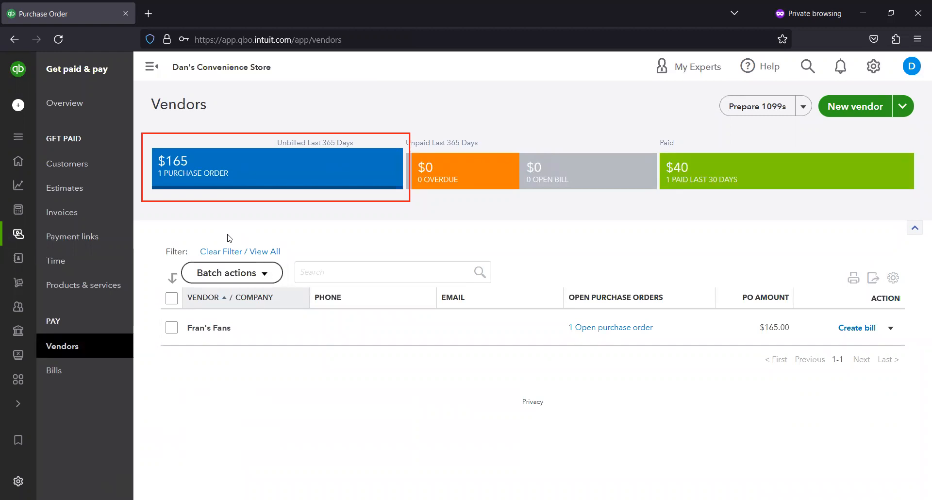
left_click(610, 328)
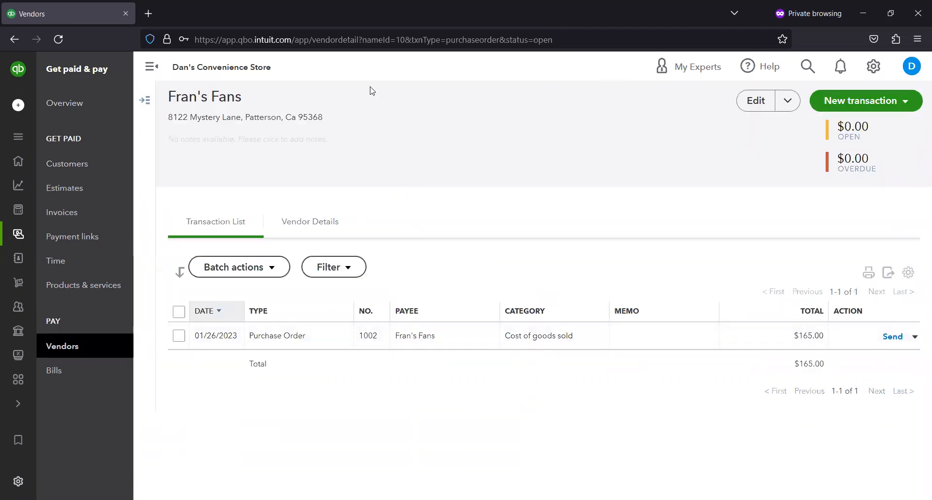
left_click(20, 39)
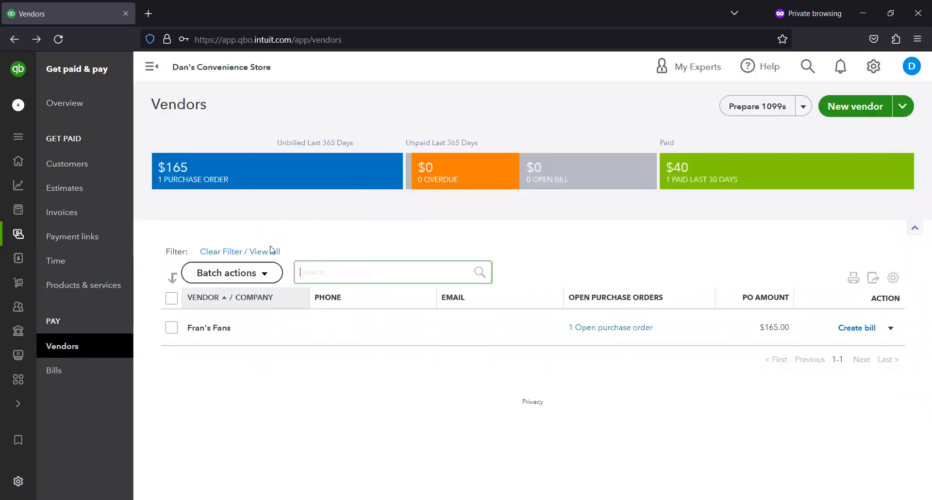
left_click(273, 252)
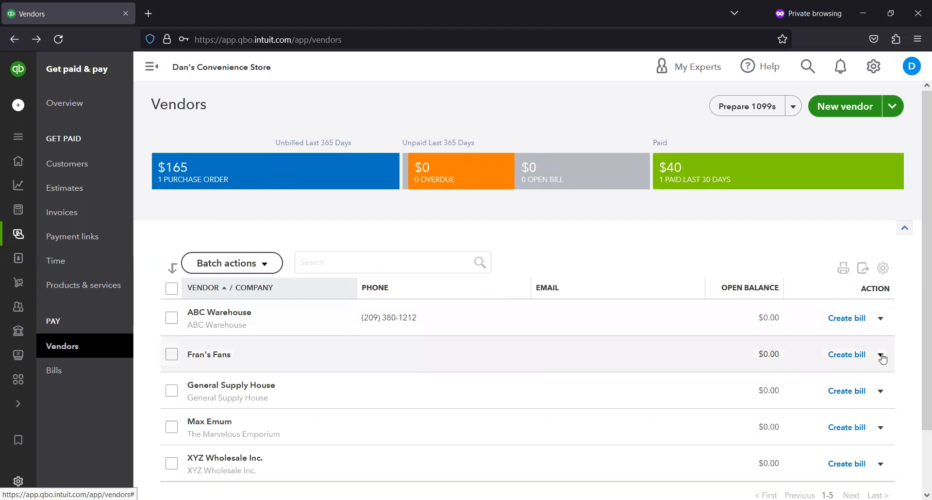
- Create a bill for Fran's Fans and add Purchase Order #1002 to it
left_click(846, 359)
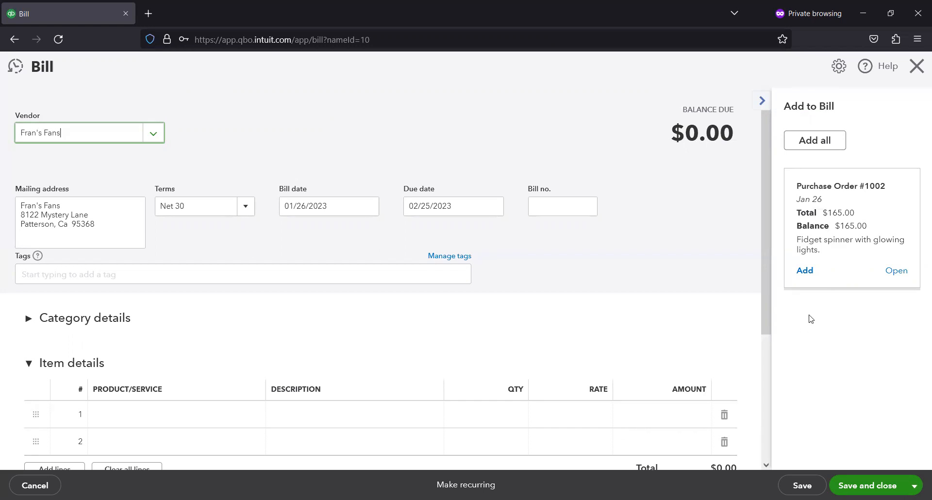
left_click(805, 271)
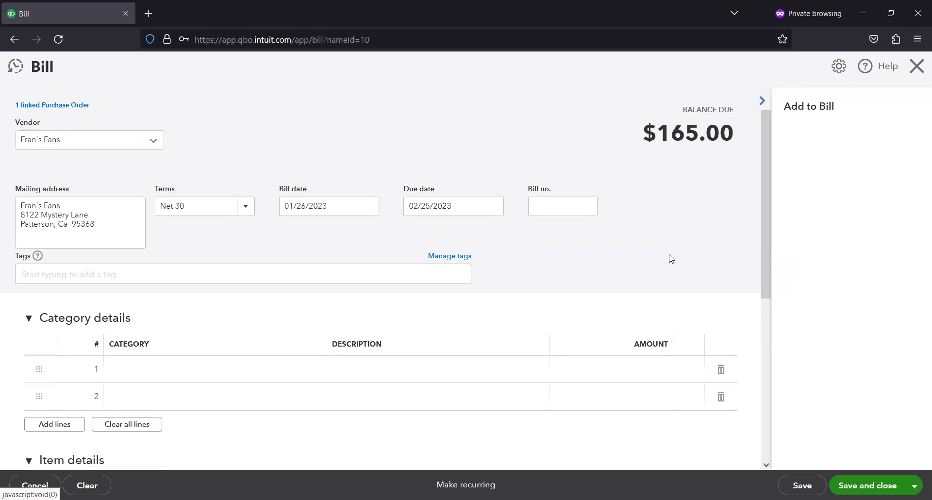
- Save and close the Fran's Fans bill converted from the purchase order
scroll(668, 259, "down", 4)
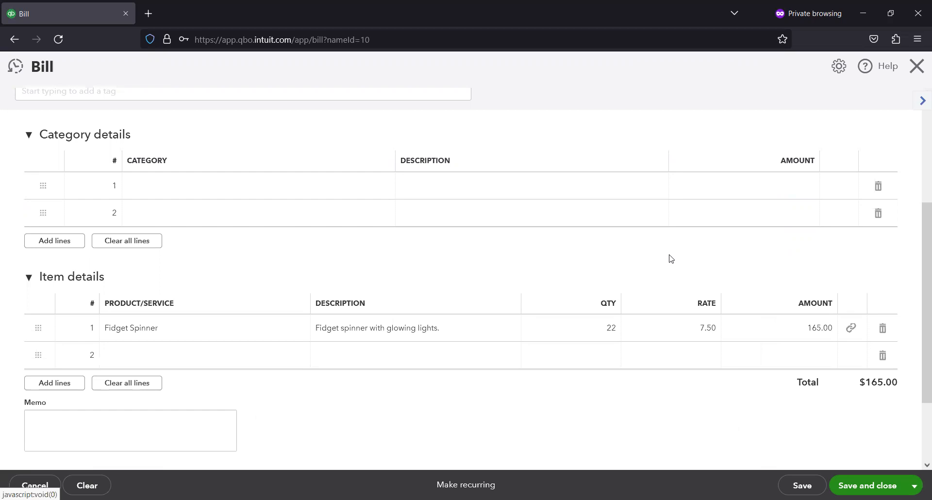
scroll(704, 252, "down", 2)
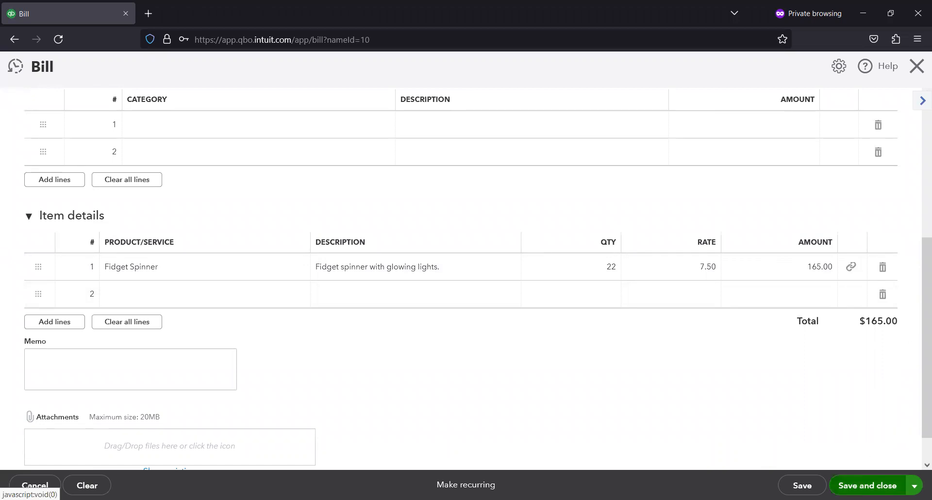
left_click(867, 486)
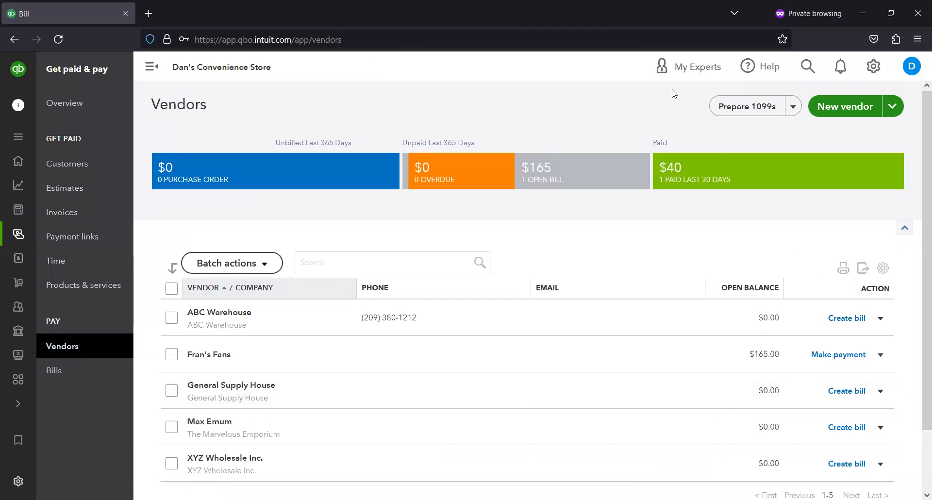
- Filter the vendor list by open bills and open a payment for Fran's Fans, closing it without saving
mouse_move(508, 134)
left_mouse_down()
mouse_move(575, 204)
mouse_move(654, 205)
left_mouse_up()
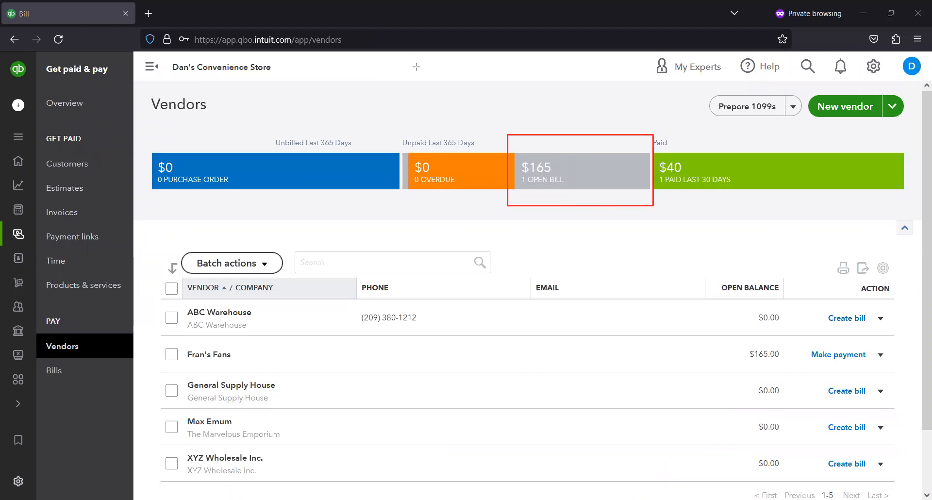
left_click(563, 168)
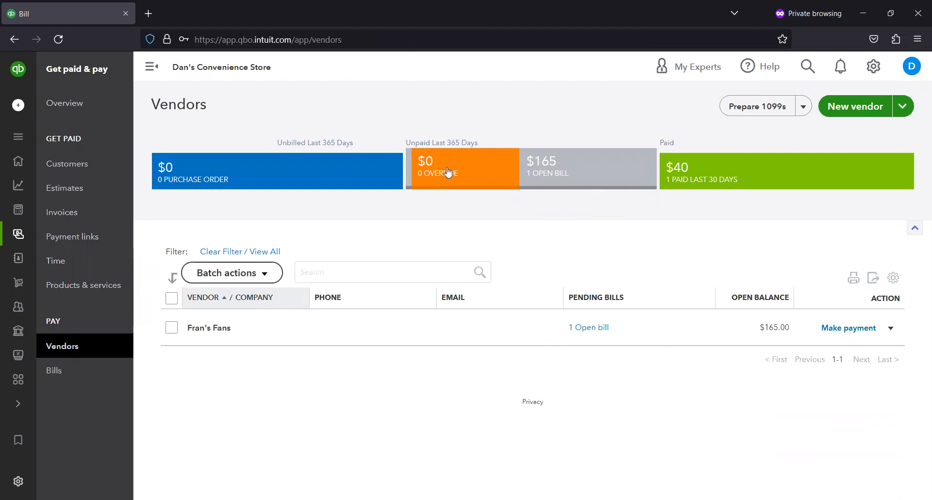
left_click(846, 328)
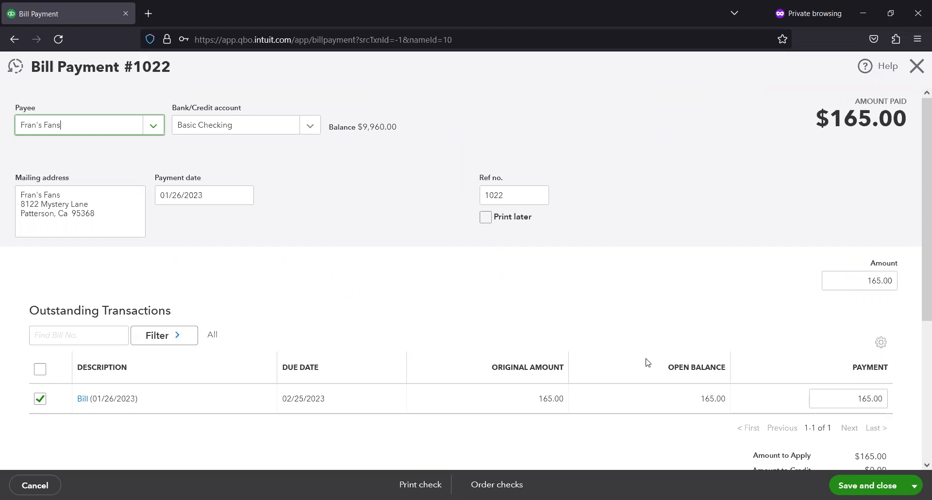
left_click(917, 76)
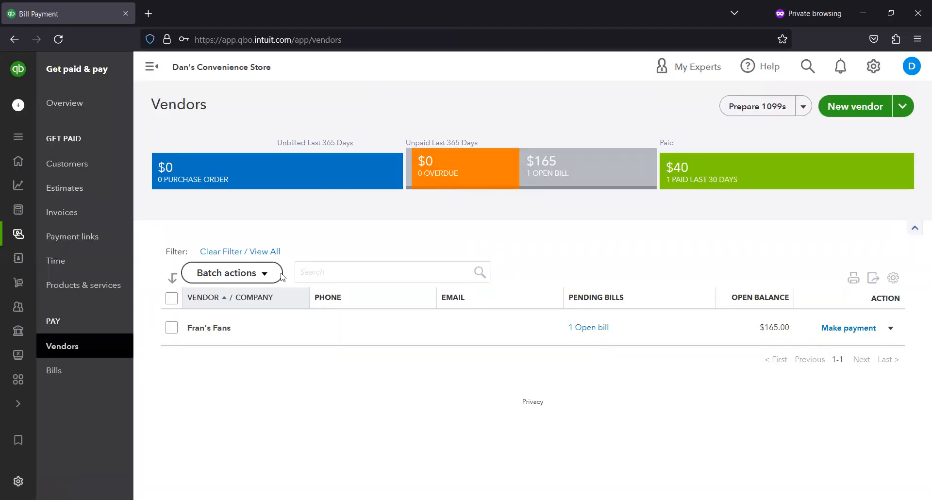
- Clear the vendor filter and filter the vendor list by open purchase orders
left_click(253, 252)
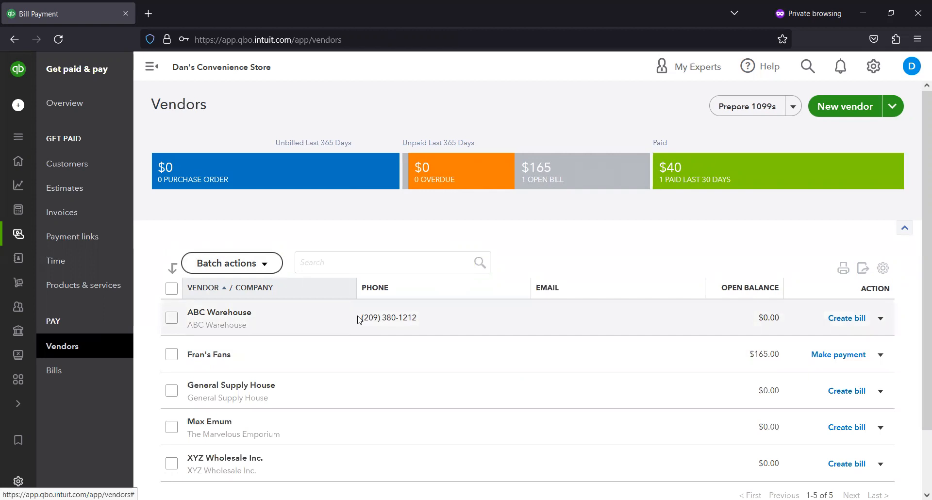
left_click(203, 178)
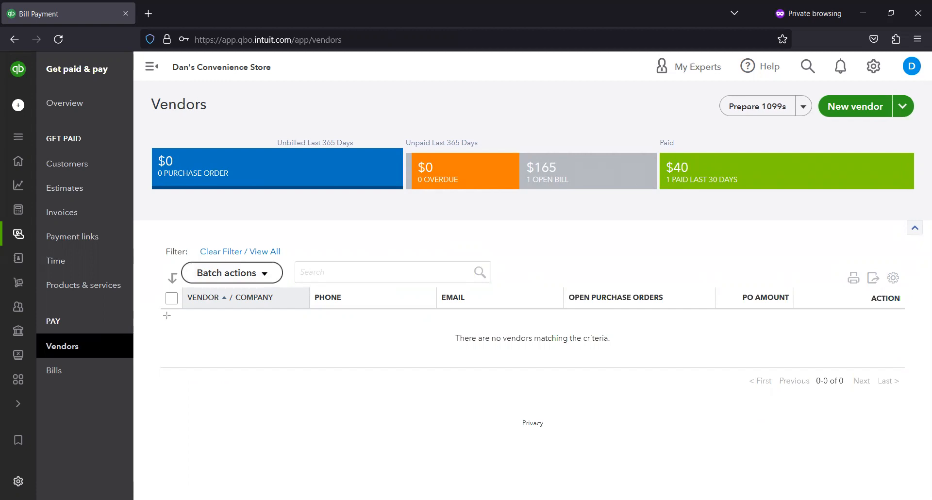
left_click_drag(167, 316, 452, 345)
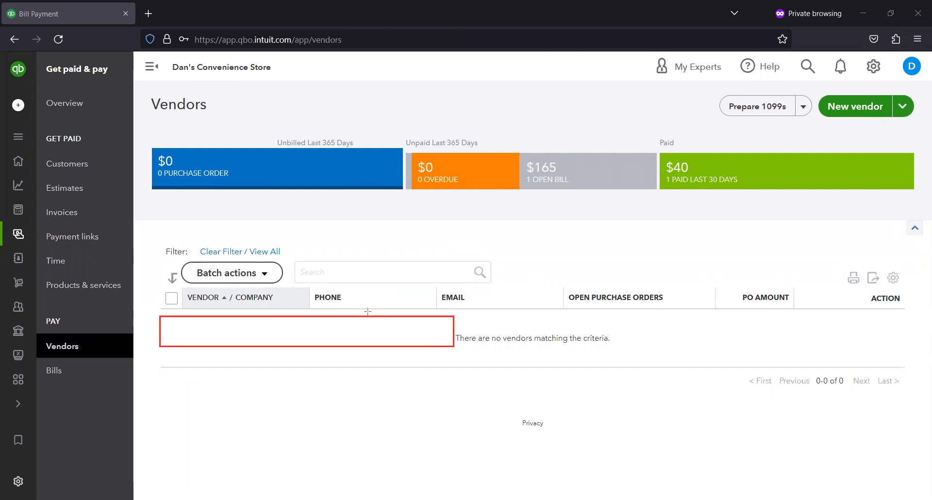
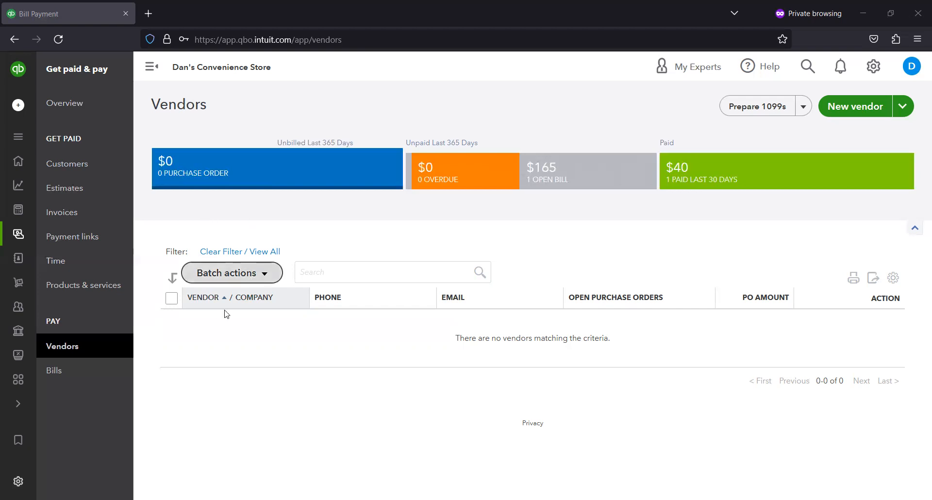
- Clear the vendor filter to show all vendors again
left_click(260, 251)
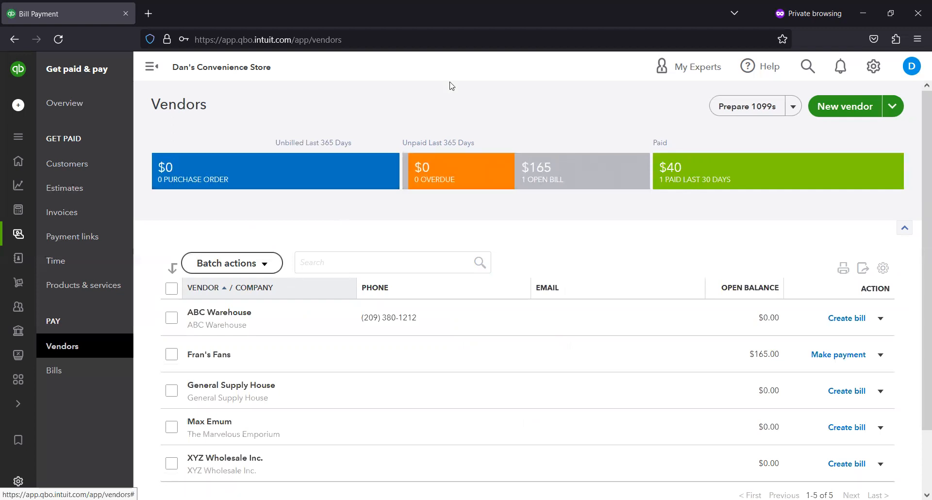
mouse_move(512, 137)
left_mouse_down()
mouse_move(522, 155)
mouse_move(674, 202)
left_mouse_up()
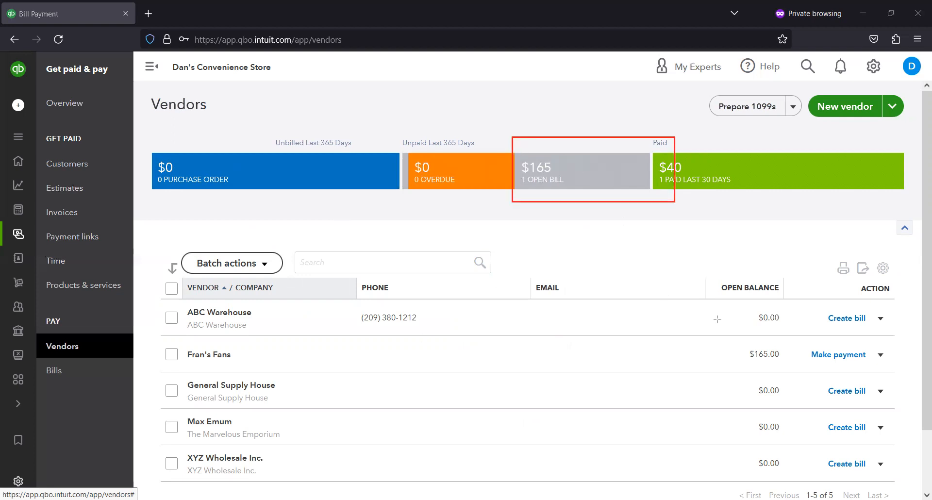
mouse_move(721, 323)
left_mouse_down()
mouse_move(822, 363)
mouse_move(812, 377)
left_mouse_up()
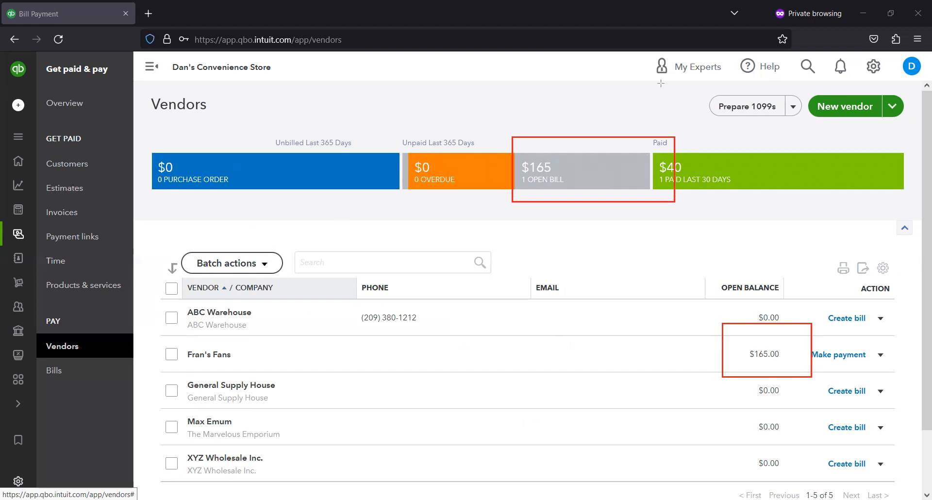
key("e")
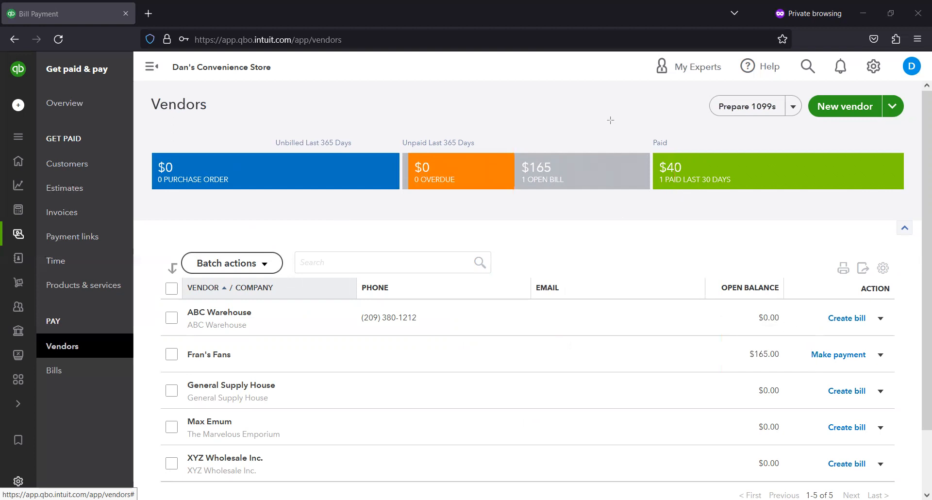
mouse_move(814, 342)
left_mouse_down()
mouse_move(876, 345)
mouse_move(884, 372)
left_mouse_up()
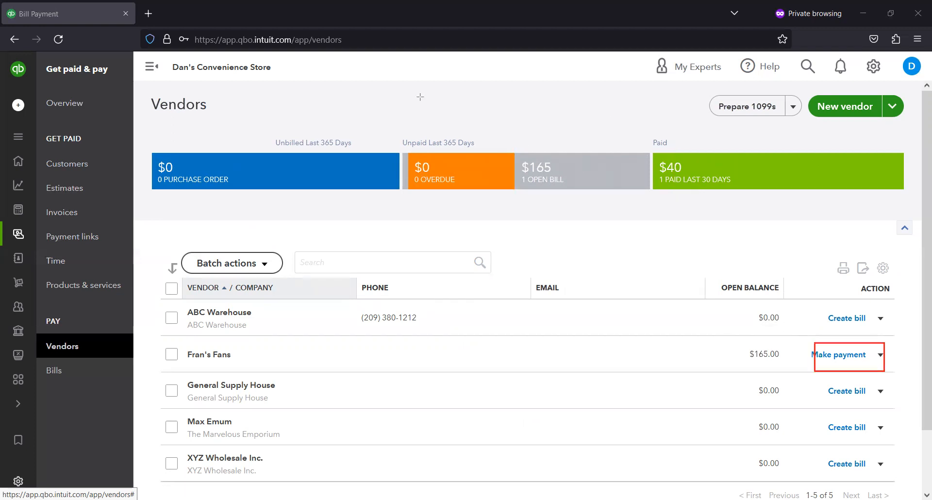
- Pay Fran's Fans' open 165.00 bill from Basic Checking and save the bill payment
left_click(844, 359)
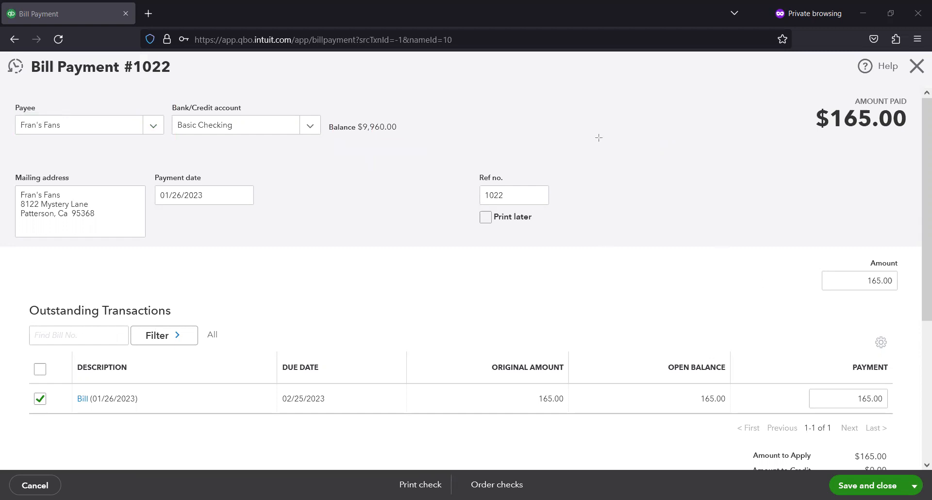
left_click(885, 484)
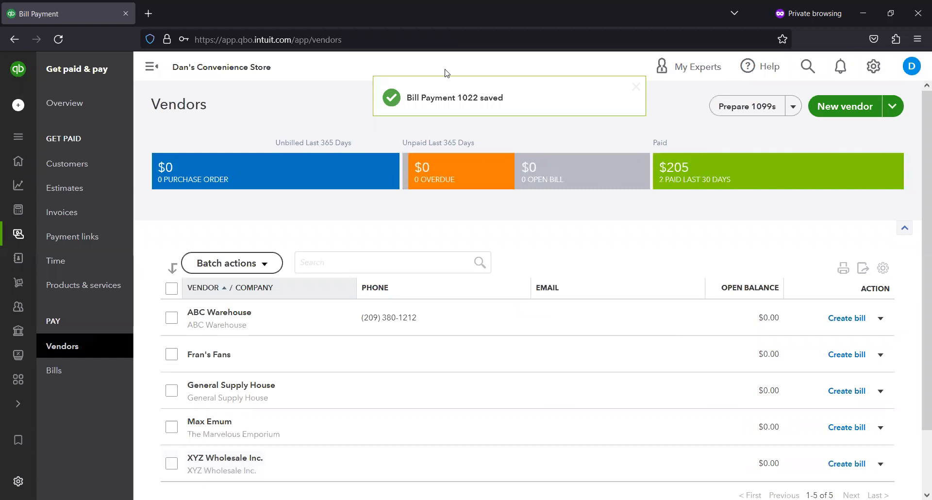
mouse_move(149, 141)
left_mouse_down()
mouse_move(605, 240)
mouse_move(631, 212)
mouse_move(647, 213)
left_mouse_up()
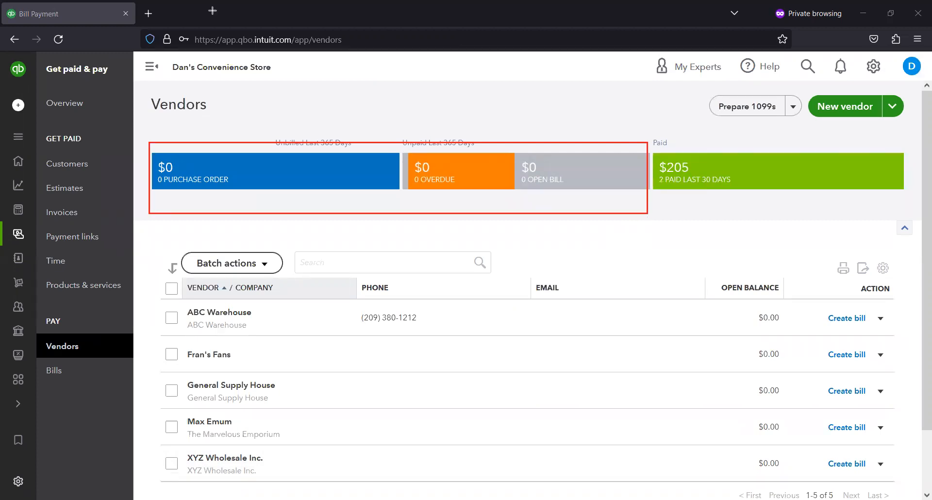
key("ctrl+z")
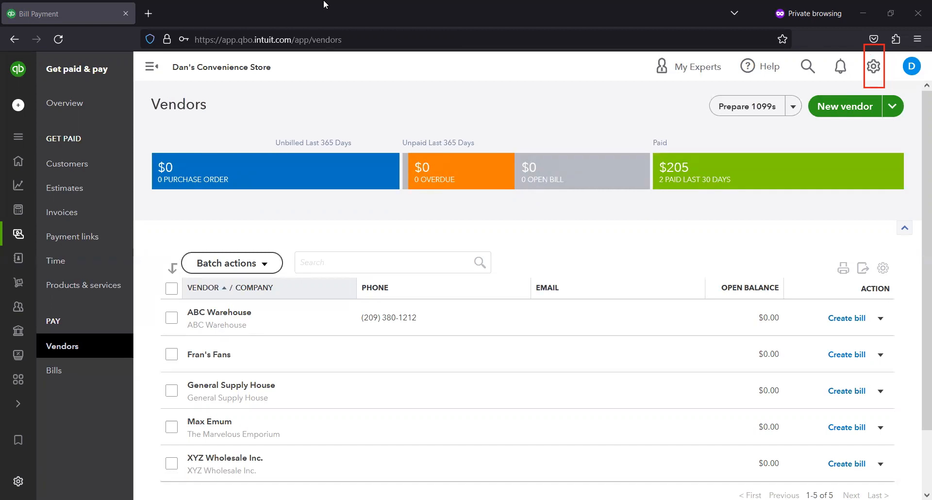
- Open the Basic Checking register from the chart of accounts and select the Fran's Fans bill payment
left_click(874, 66)
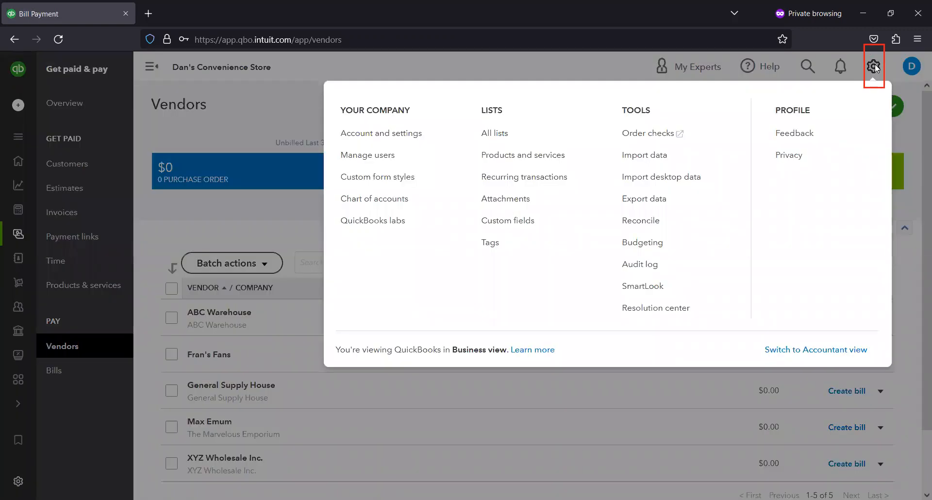
left_click(393, 198)
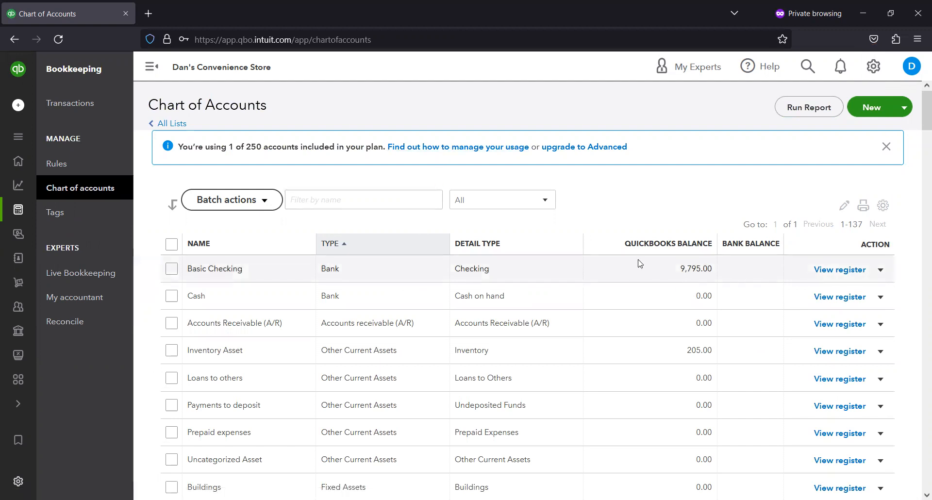
left_click(847, 270)
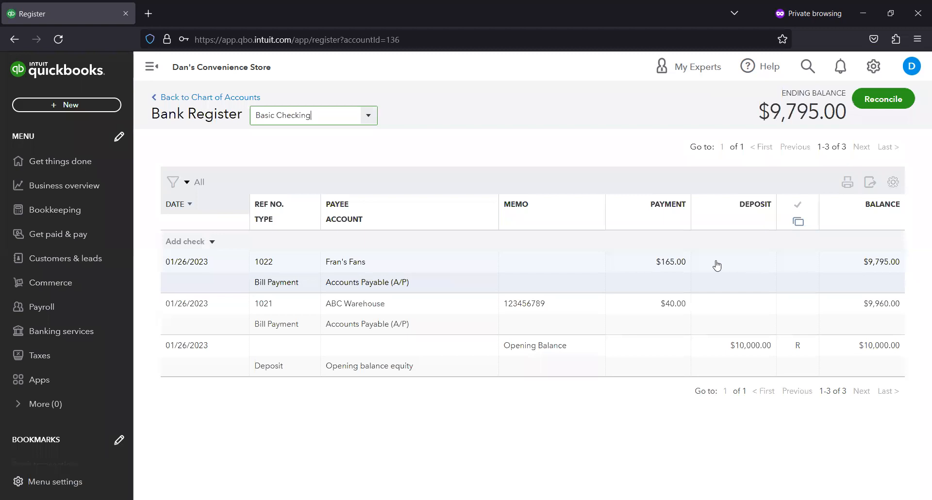
left_click(379, 276)
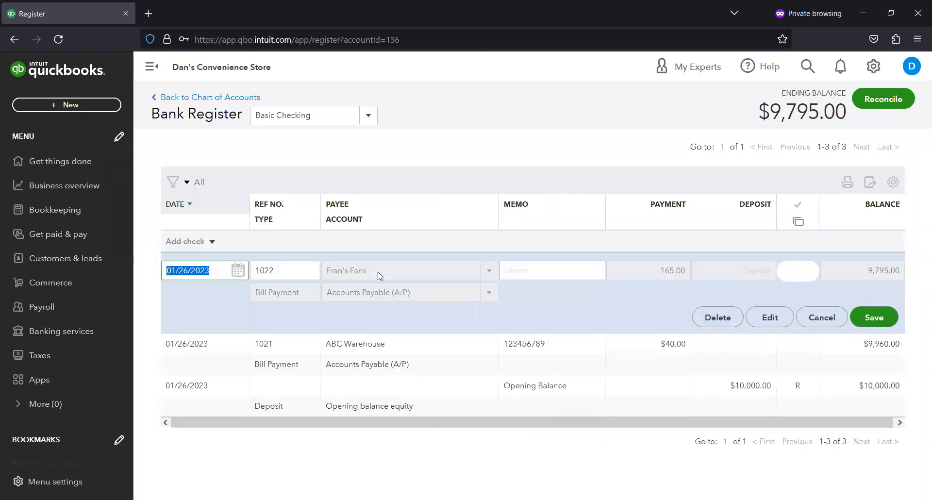
left_click(557, 138)
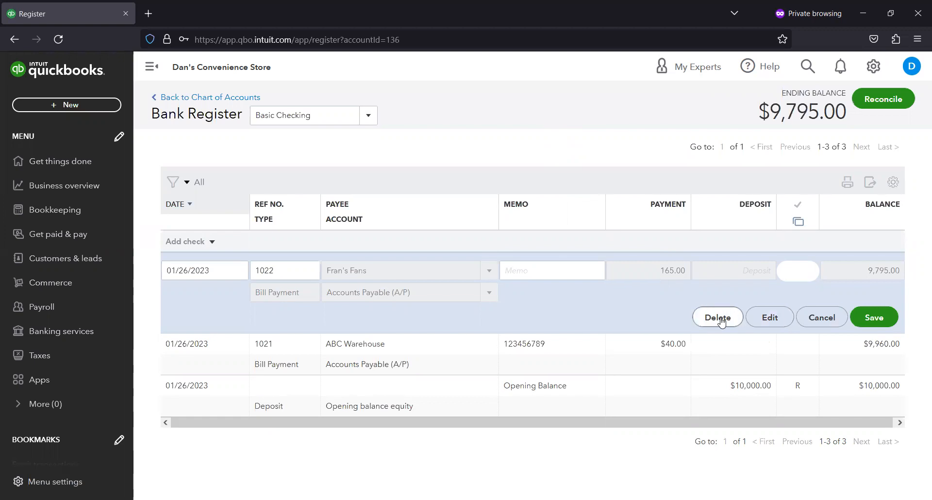
- Reopen the Basic Checking register and delete the Fran's Fans bill payment 1022, confirming the deletion
left_click(873, 66)
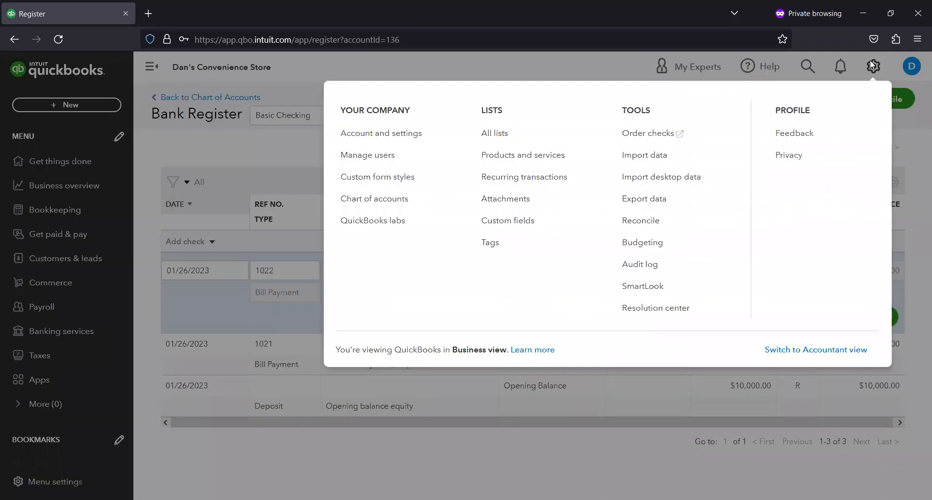
left_click(380, 198)
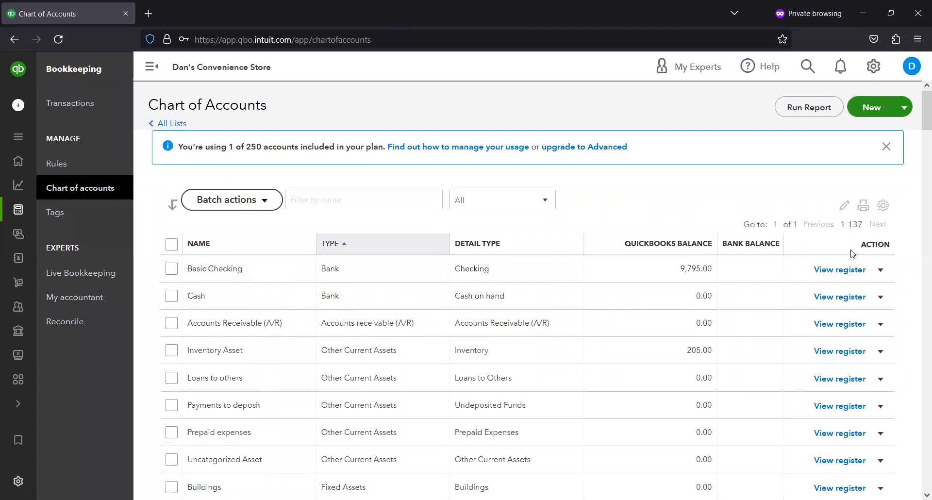
left_click(838, 270)
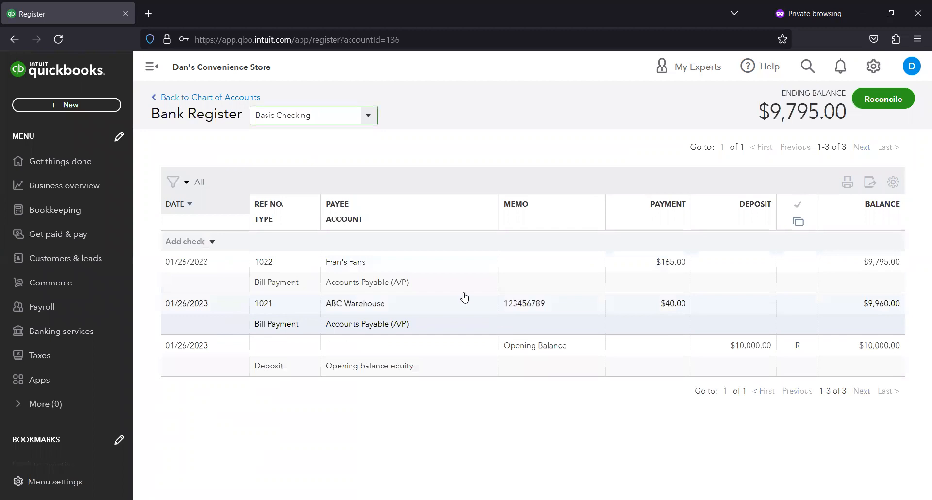
left_click(409, 273)
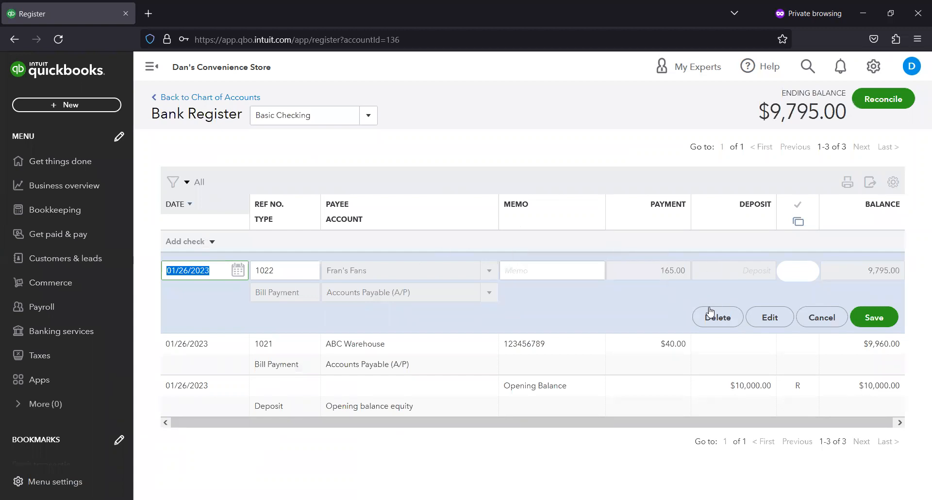
mouse_move(722, 277)
left_click(723, 318)
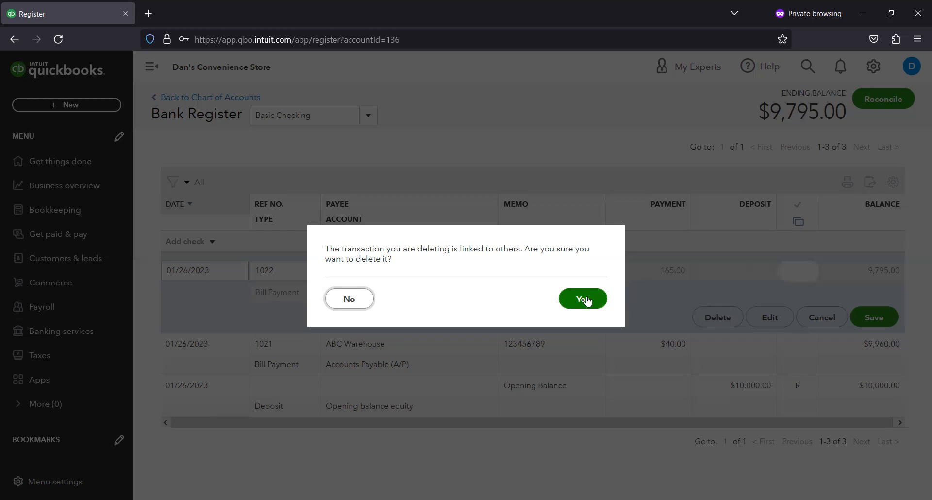
left_click(585, 299)
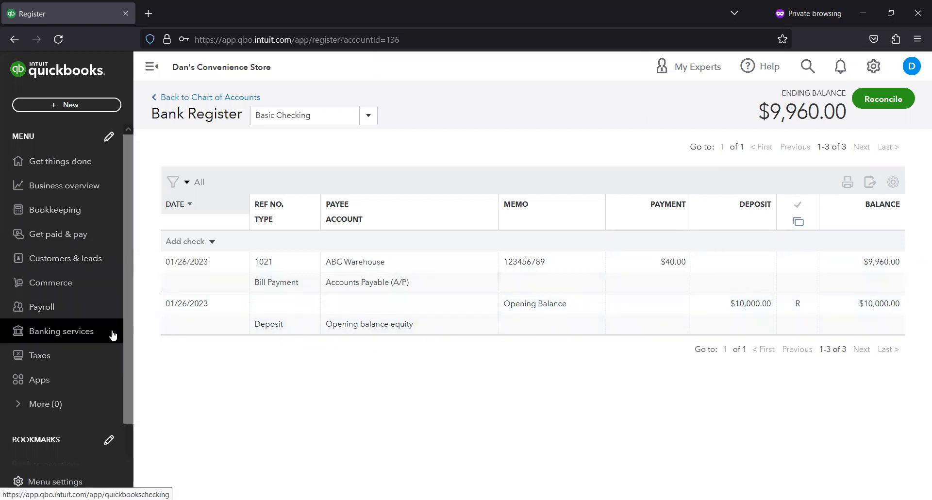
- Return to the vendor list and pay Fran's Fans' 165.00 bill again, saving the payment
left_click(86, 243)
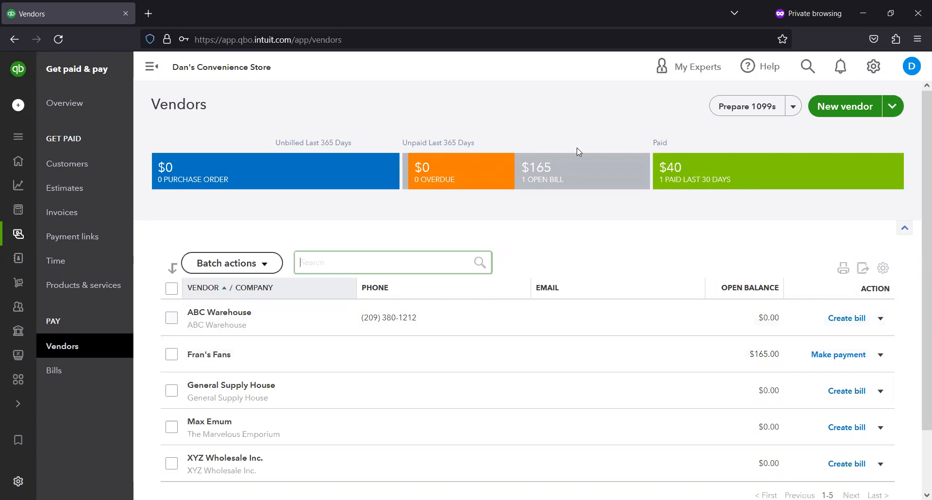
left_click(854, 357)
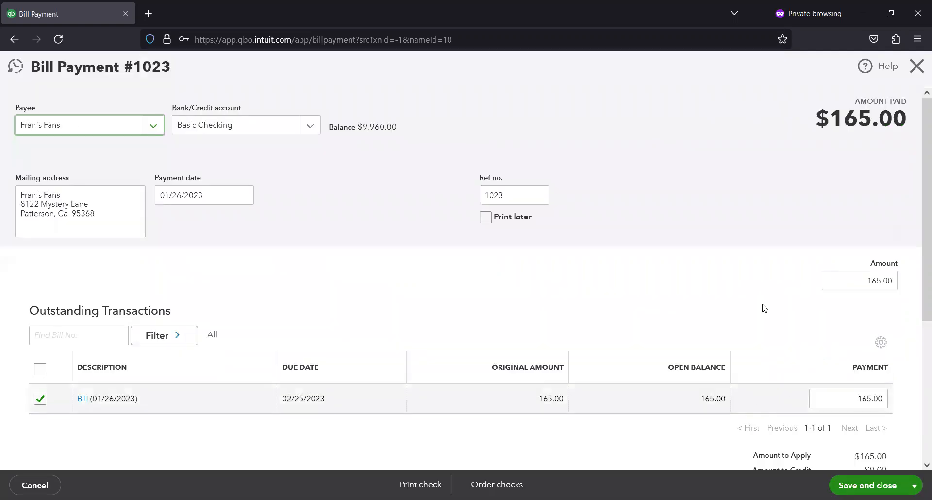
left_click(880, 485)
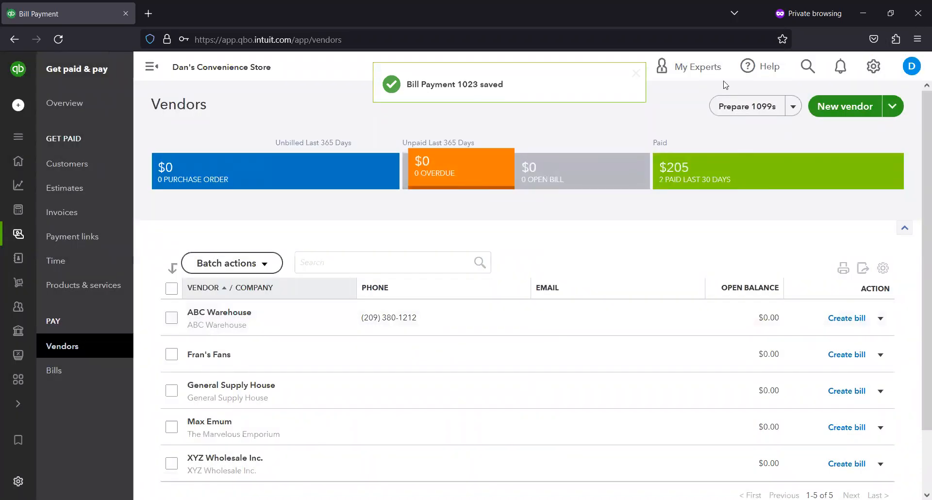
- Open the Basic Checking register from the chart of accounts to review the new payment
left_click(873, 66)
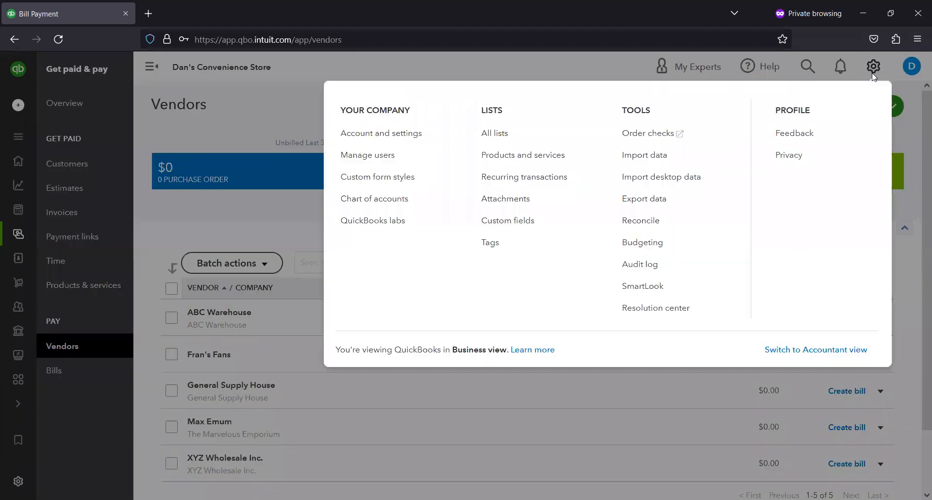
left_click(383, 199)
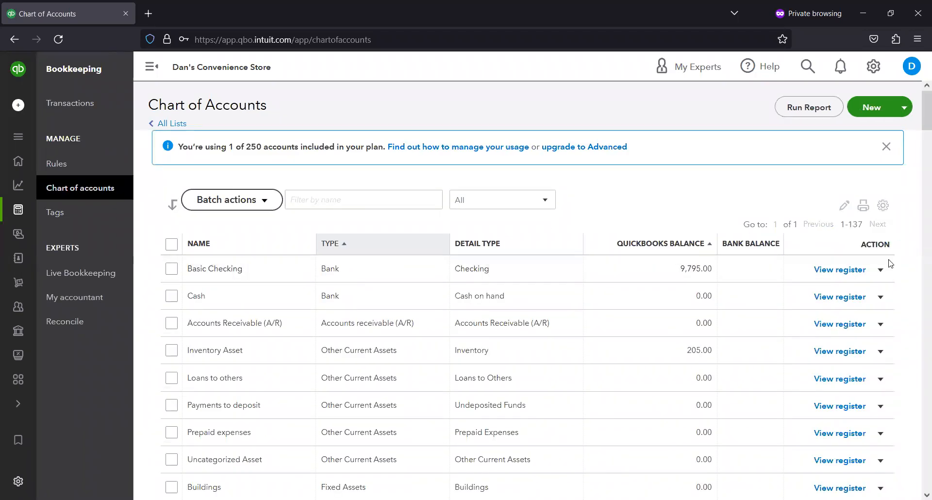
left_click(862, 270)
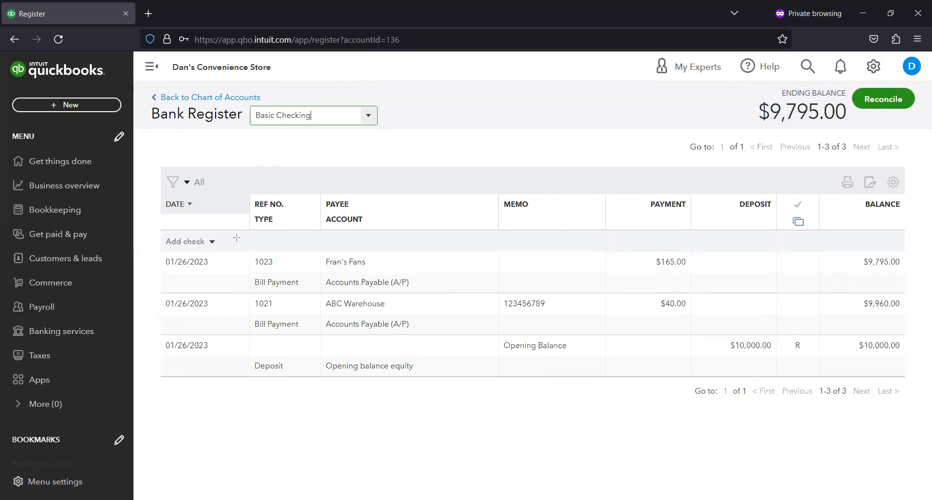
mouse_move(236, 238)
left_mouse_down()
mouse_move(335, 263)
mouse_move(302, 276)
left_mouse_up()
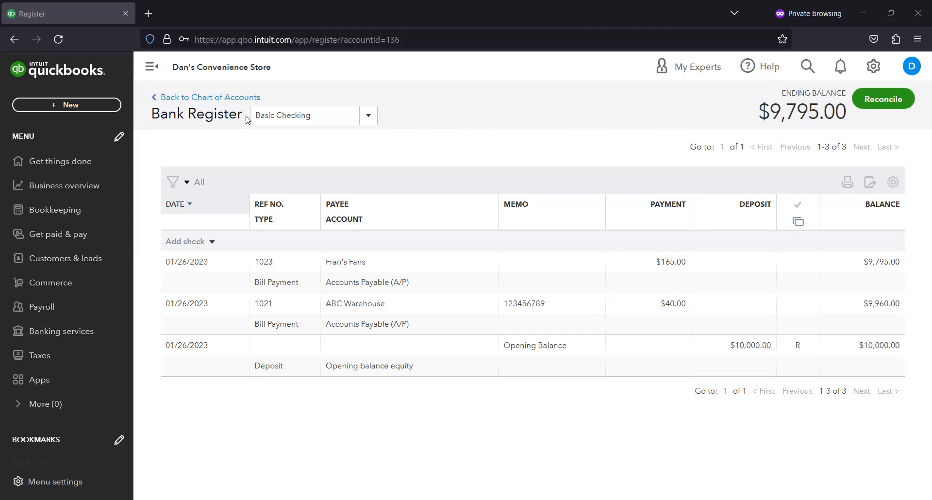
- Go back to the vendor list
left_click(86, 237)
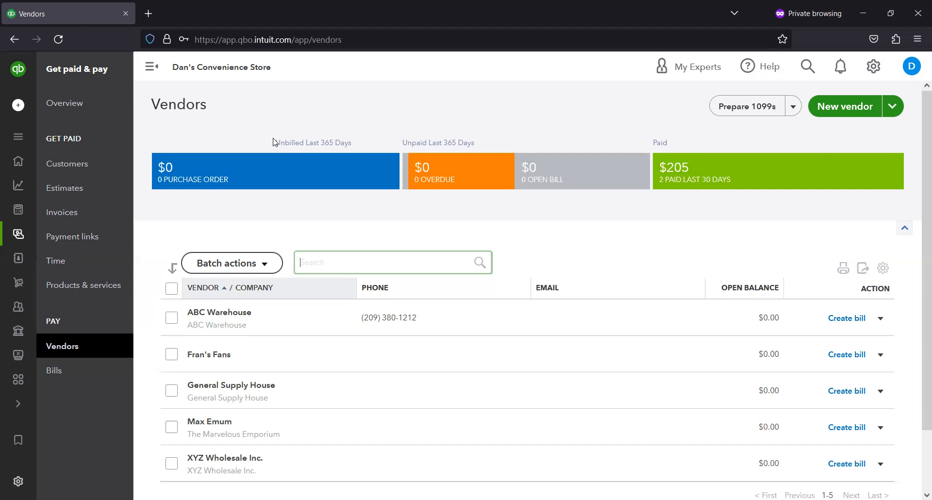
left_click(377, 104)
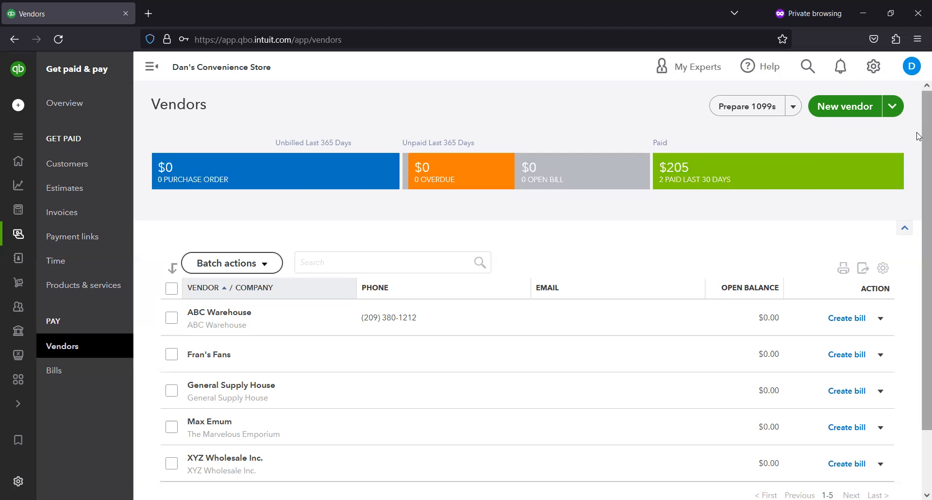
scroll(919, 137, "down", 3)
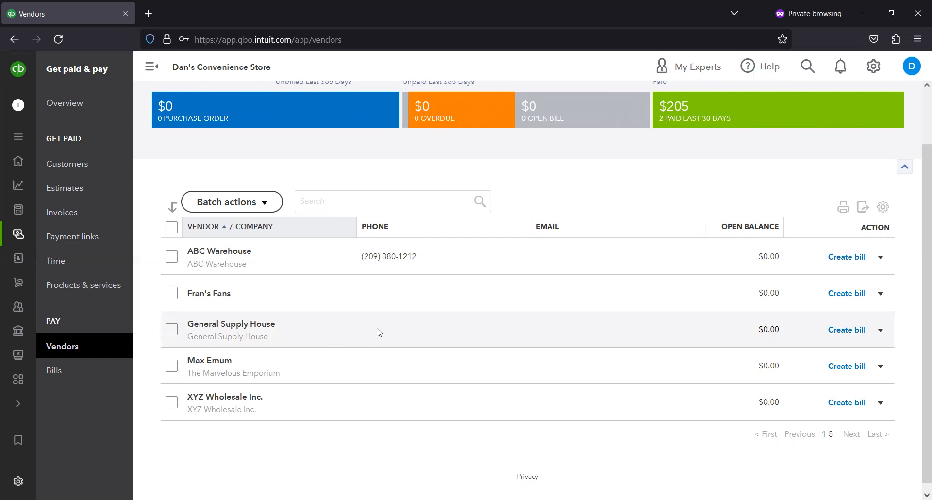
left_click(880, 331)
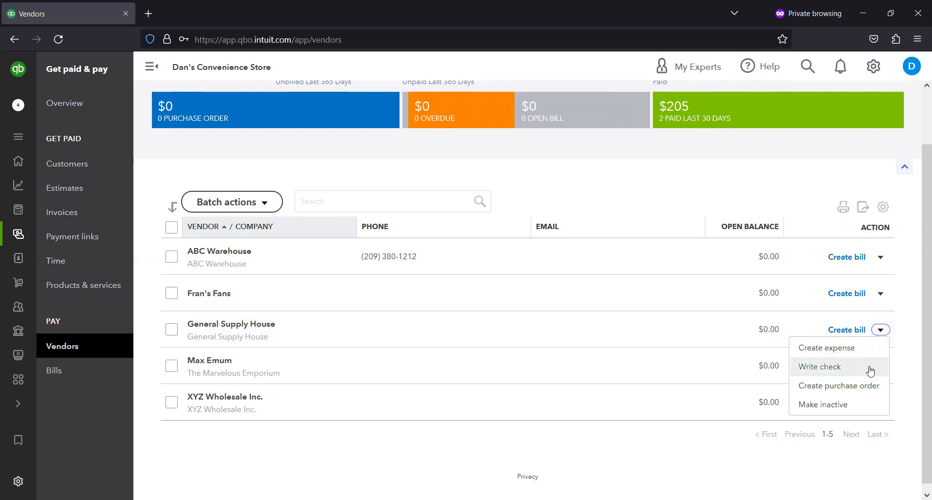
left_click(860, 386)
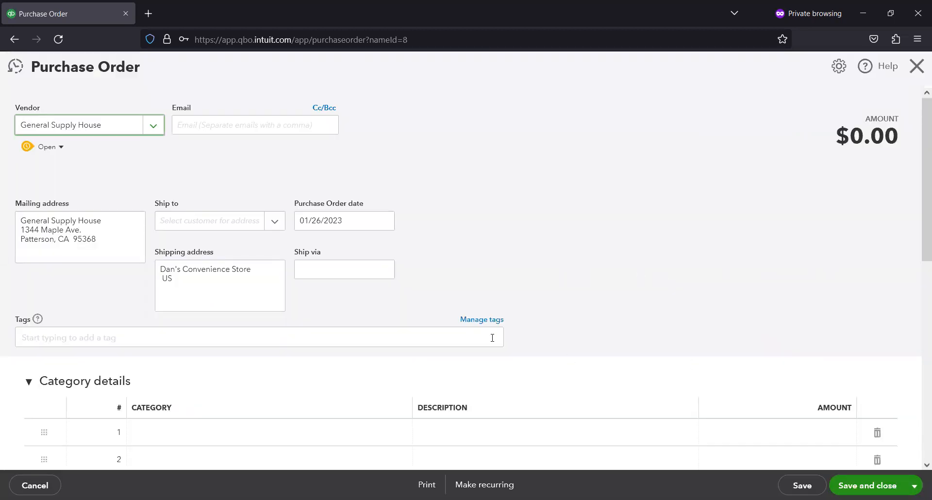
scroll(255, 397, "down", 5)
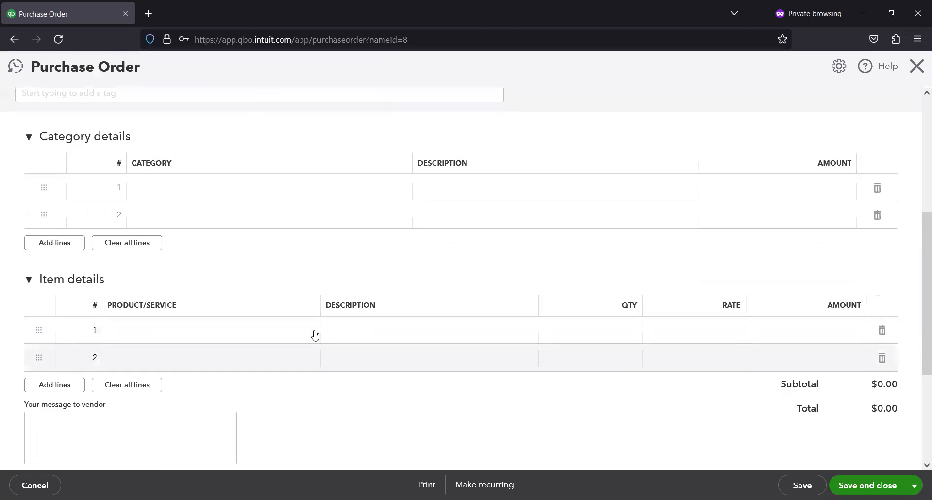
left_click(219, 326)
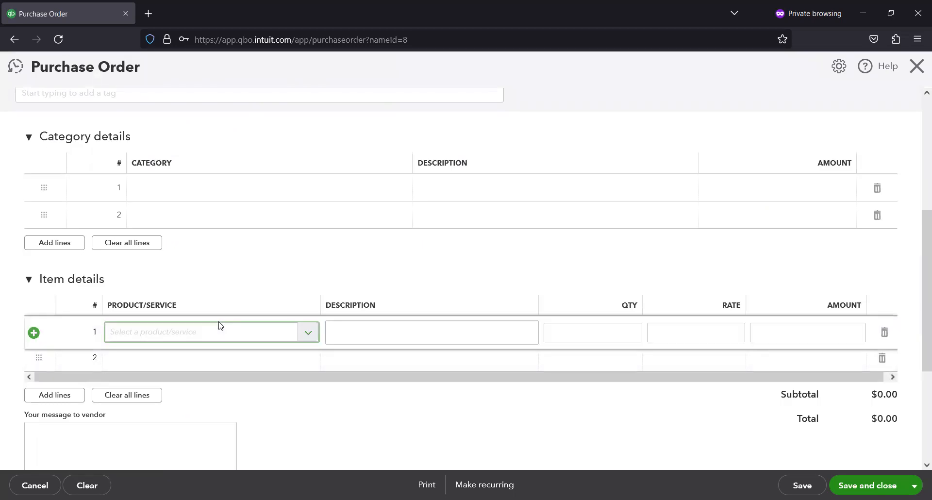
left_click(308, 332)
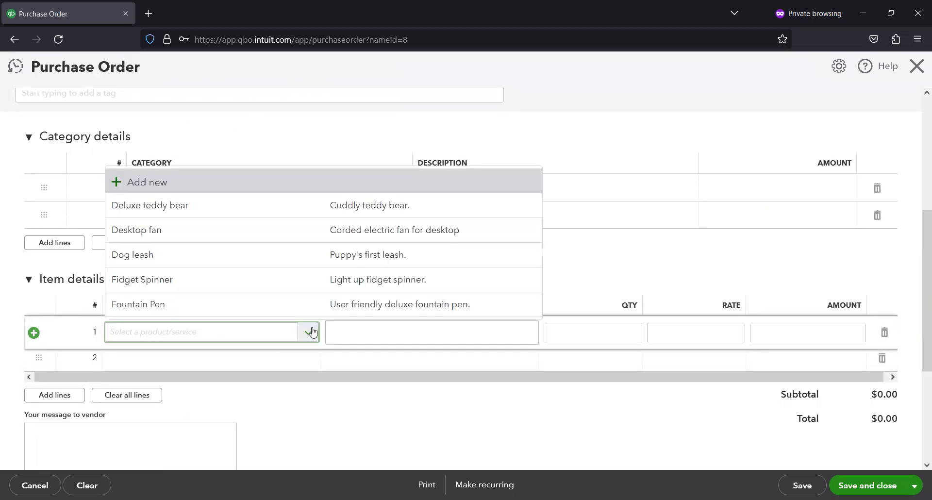
left_click(270, 254)
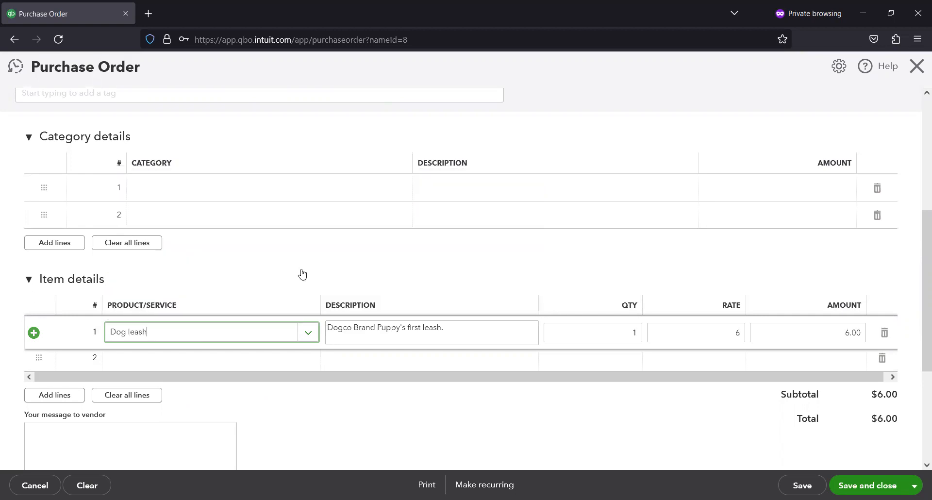
left_click(627, 330)
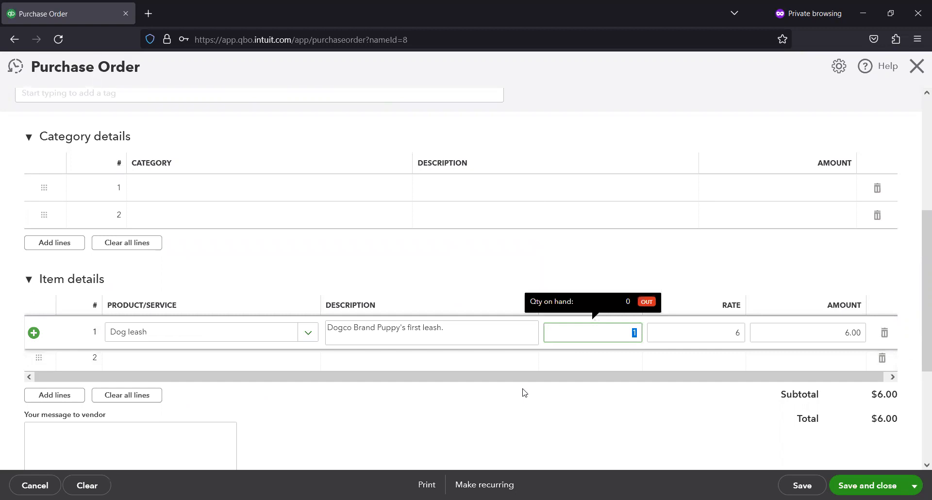
type("55")
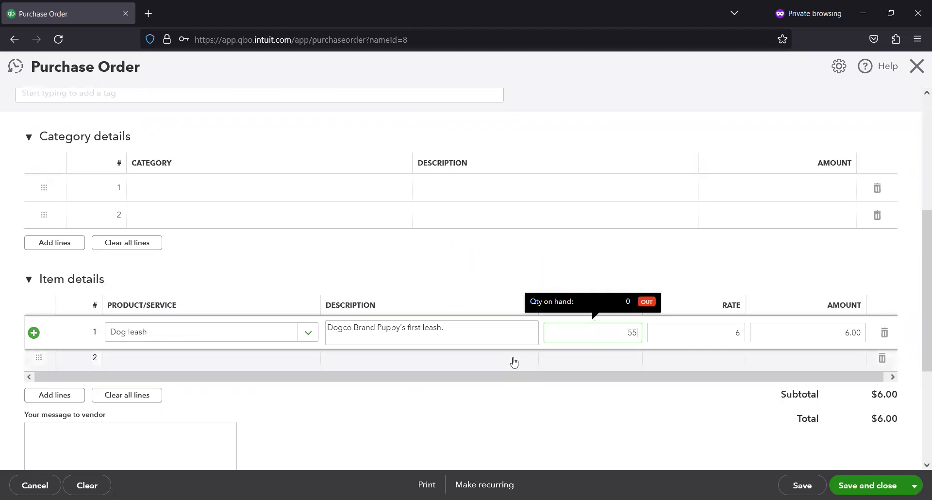
key("Tab")
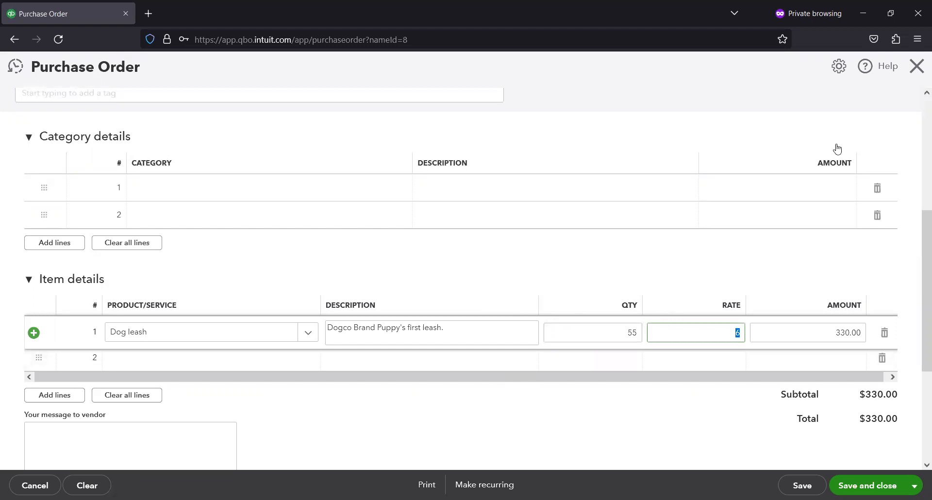
left_click(916, 66)
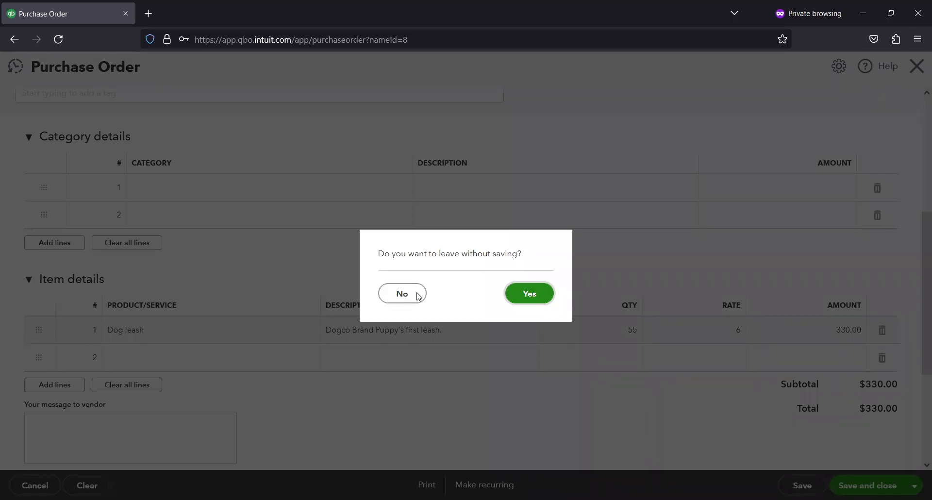
left_click(525, 291)
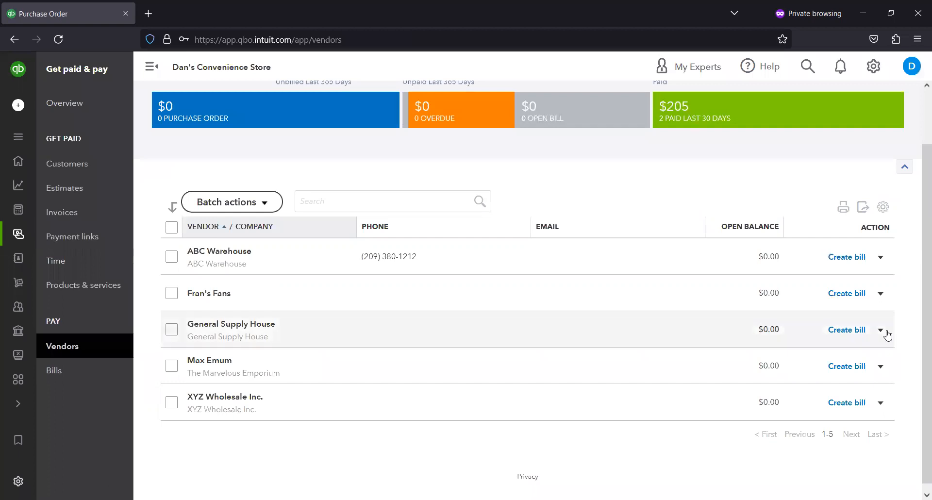
- Create a purchase order for General Supply House for 55 Dog leash at rate 6 and save it
left_click(880, 331)
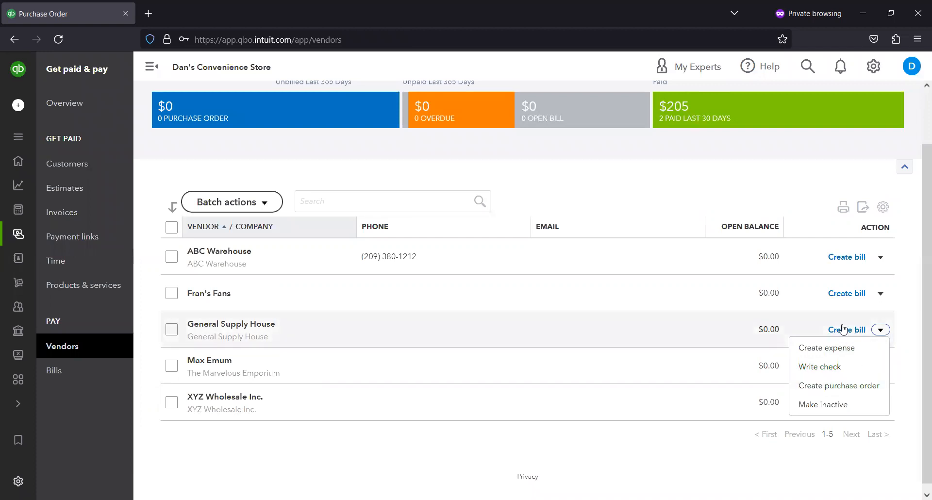
left_click(836, 387)
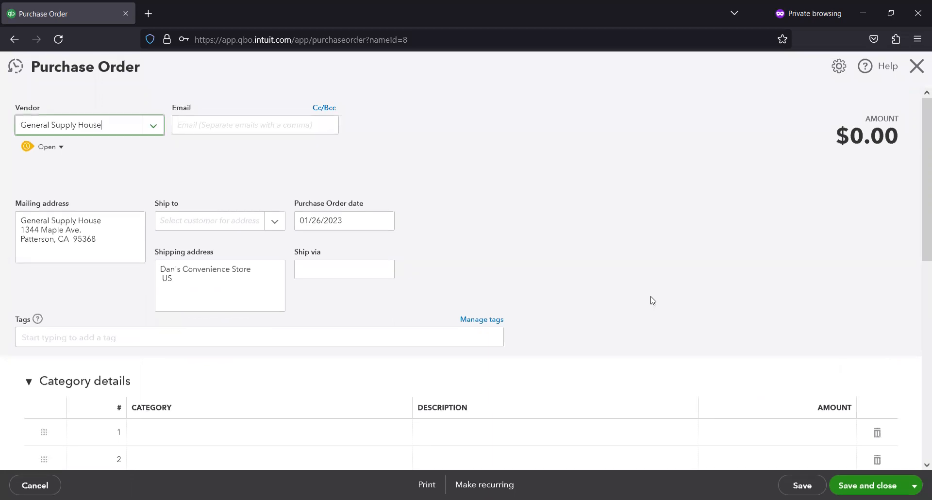
scroll(322, 360, "down", 4)
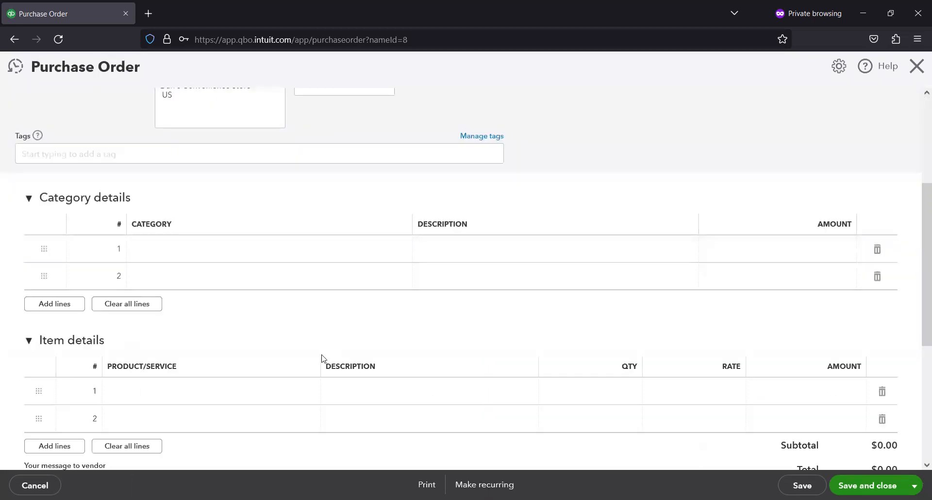
left_click(249, 391)
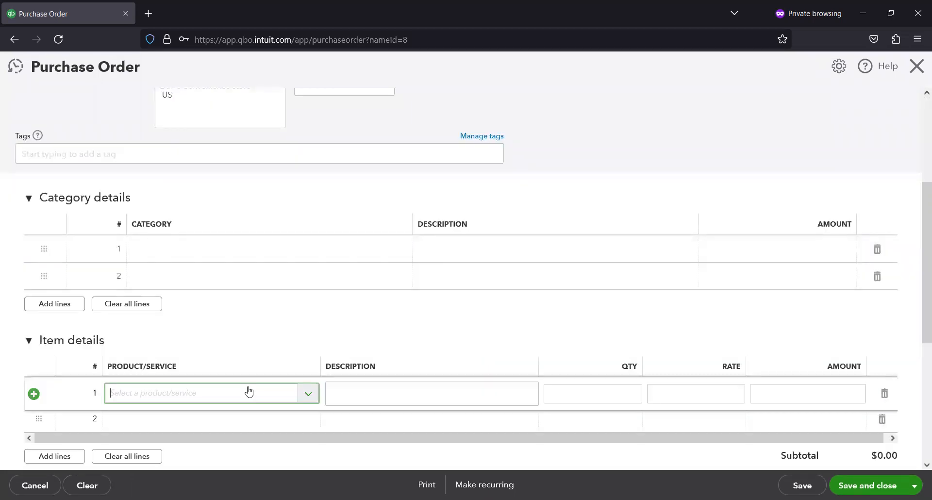
left_click(307, 395)
left_click(259, 328)
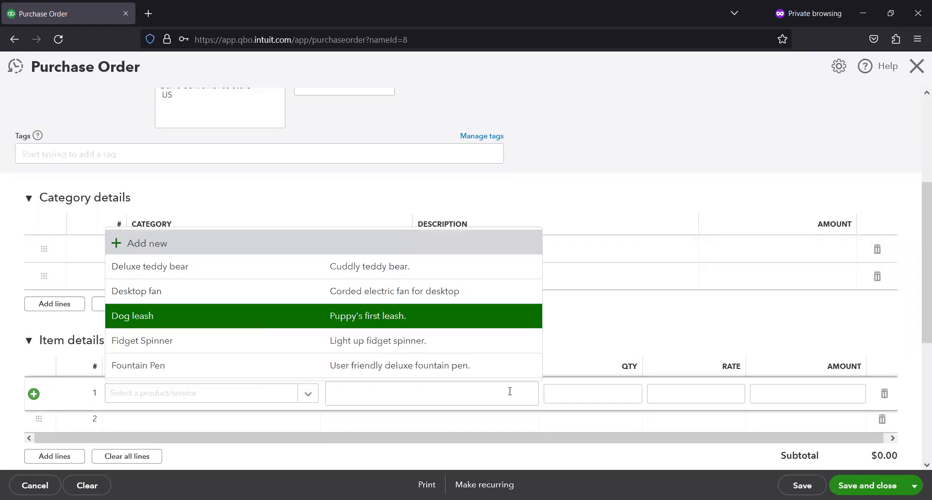
left_click(625, 394)
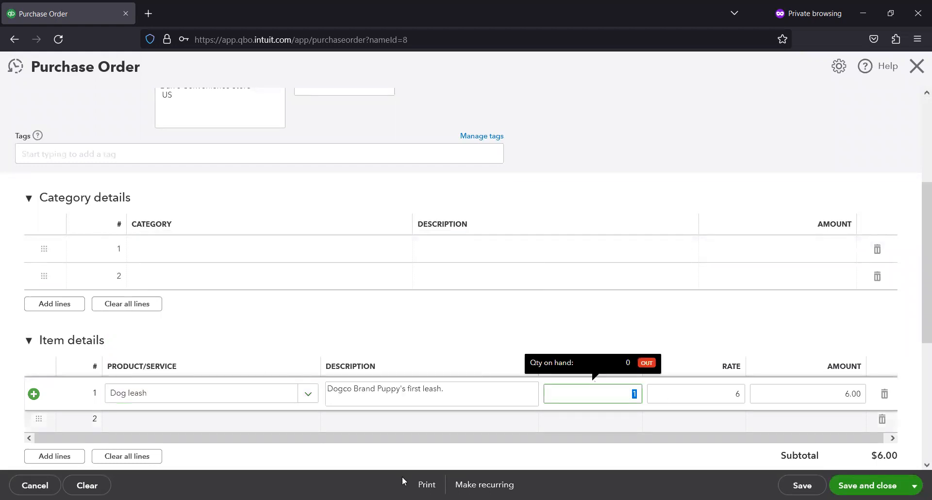
type("55")
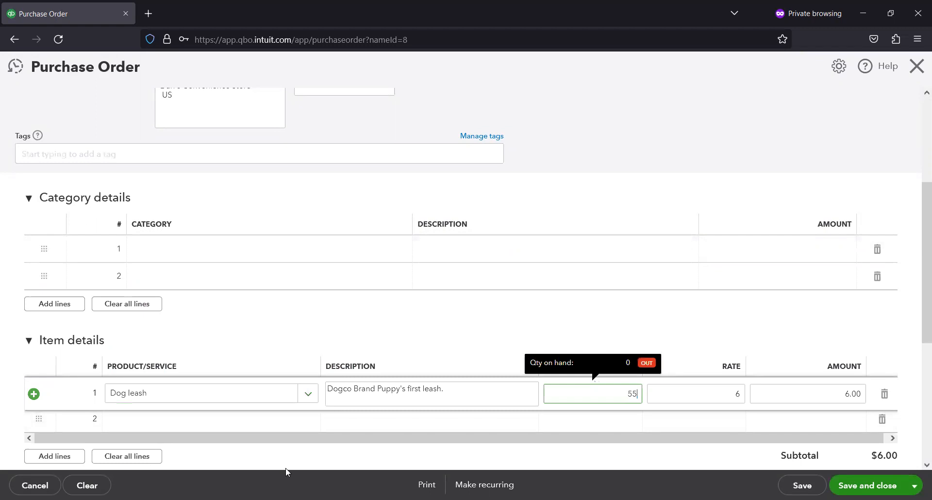
key("Tab")
scroll(420, 371, "down", 2)
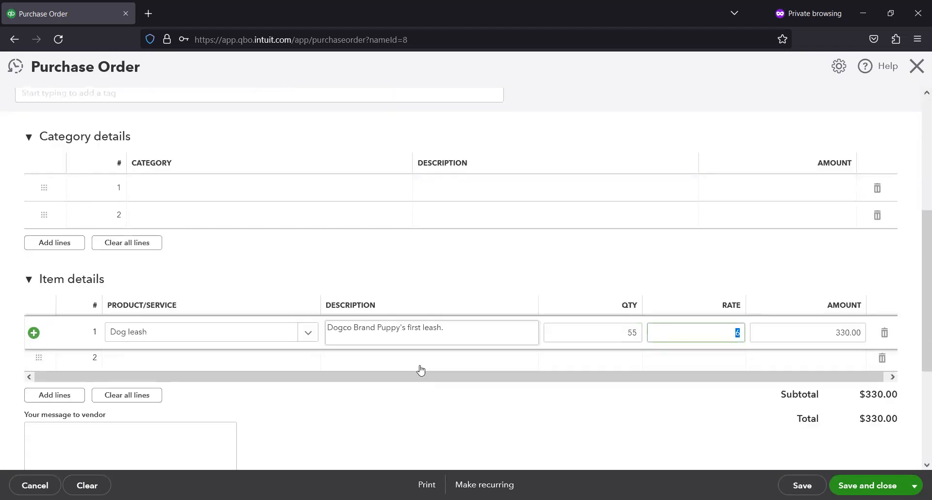
scroll(421, 367, "down", 1)
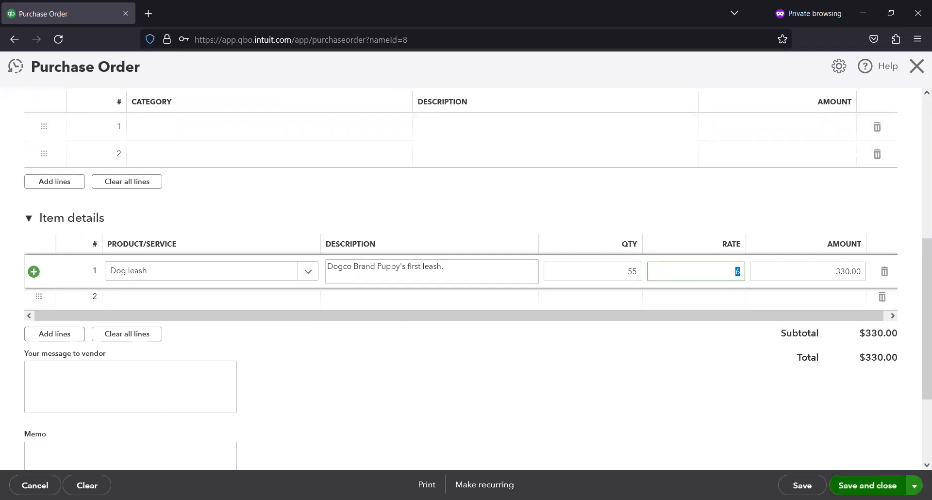
left_click(867, 486)
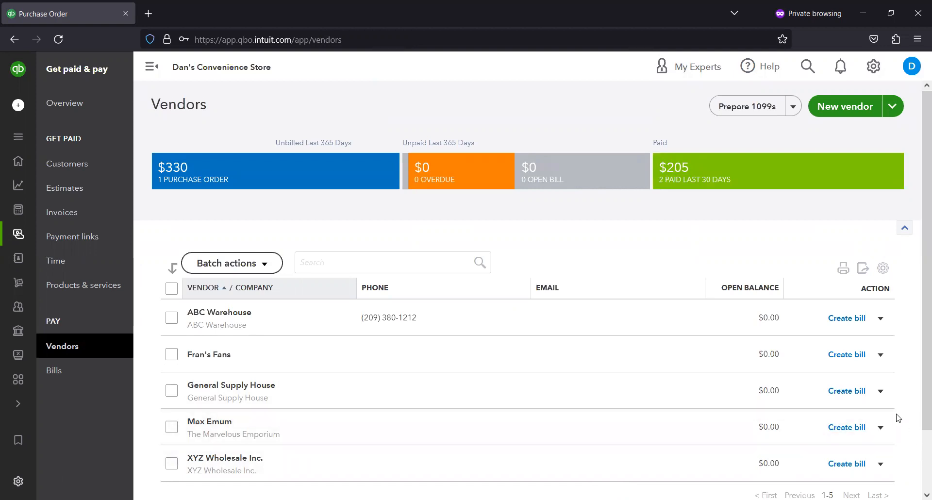
- Create a bill for General Supply House, add all lines from Purchase Order #1003, and save the bill
left_click(880, 396)
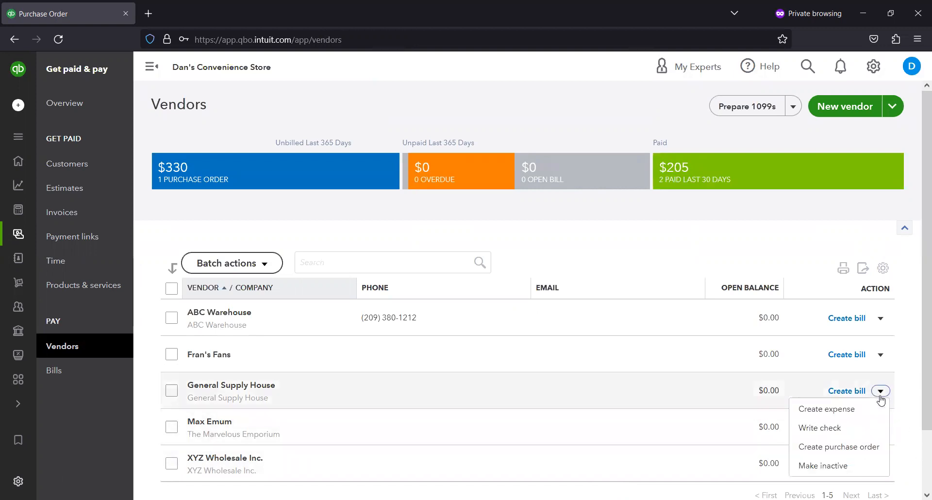
left_click(853, 396)
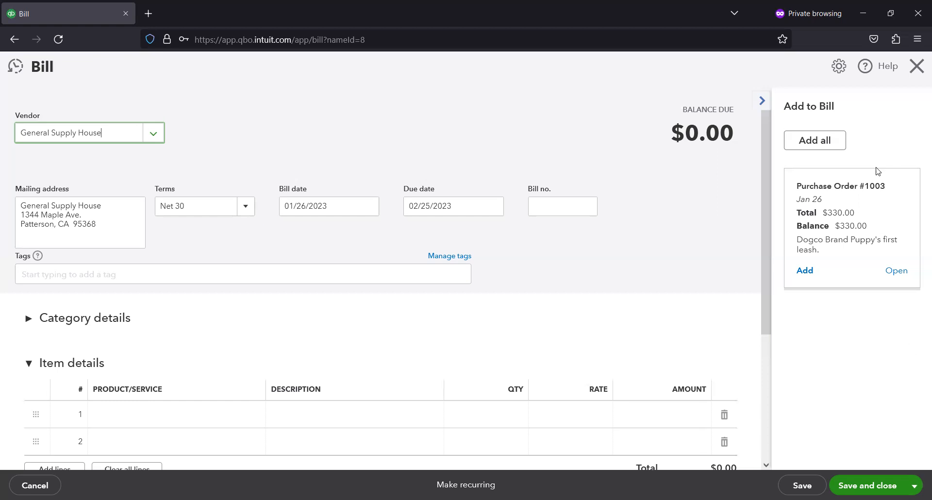
left_click(830, 145)
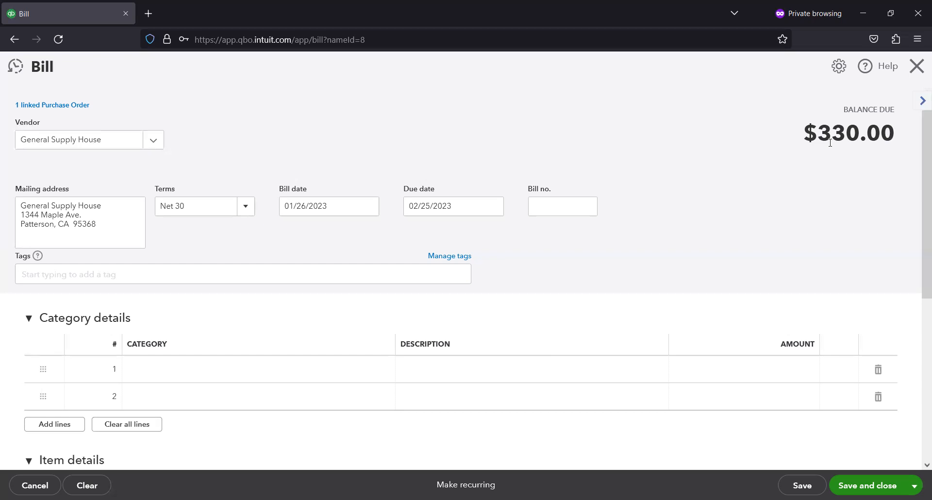
scroll(726, 140, "down", 5)
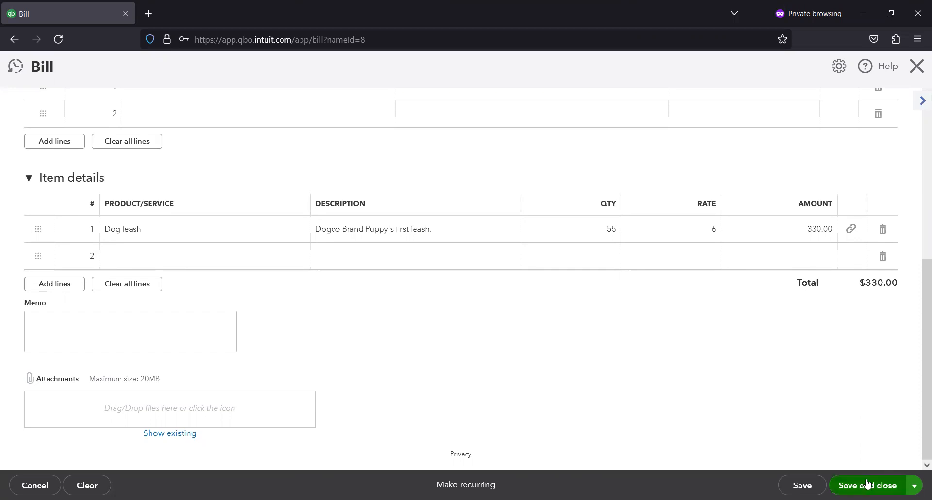
scroll(876, 421, "up", 2)
scroll(878, 422, "up", 3)
scroll(878, 422, "down", 3)
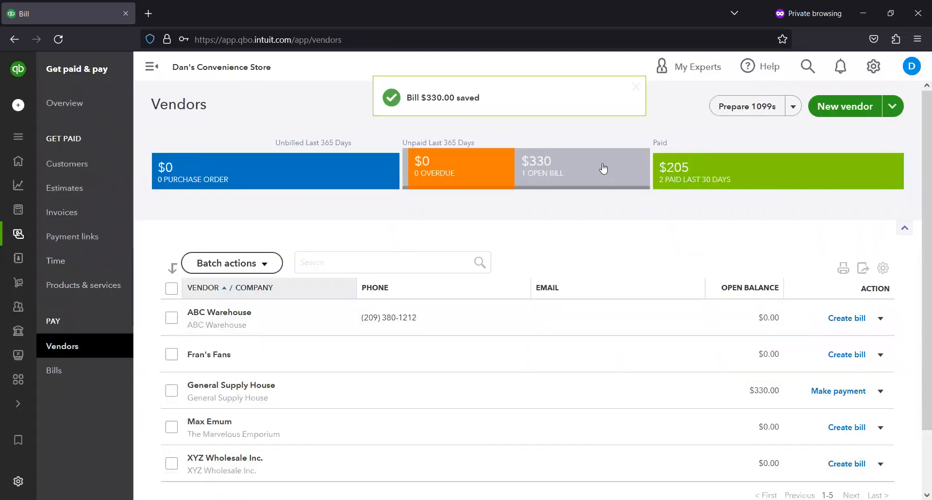
- Filter to open bills and pay General Supply House's 330.00 bill from Basic Checking, saving the payment
left_click(604, 168)
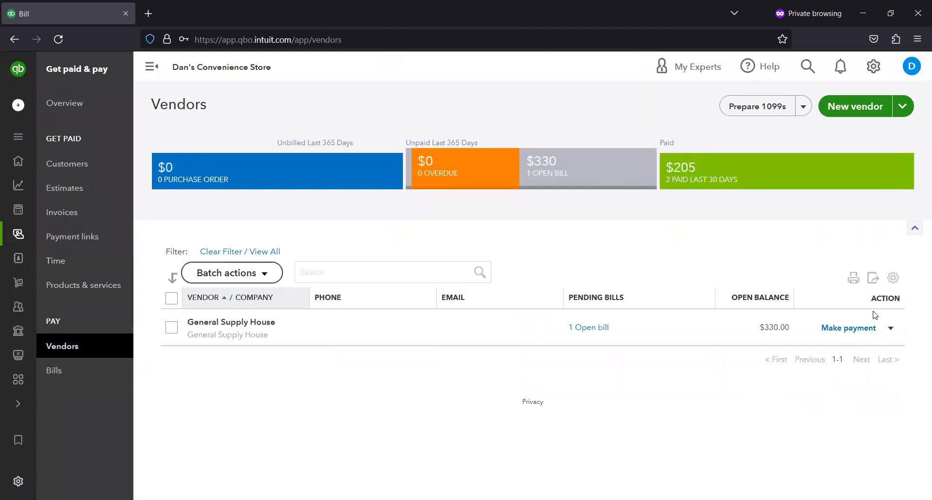
left_click(854, 329)
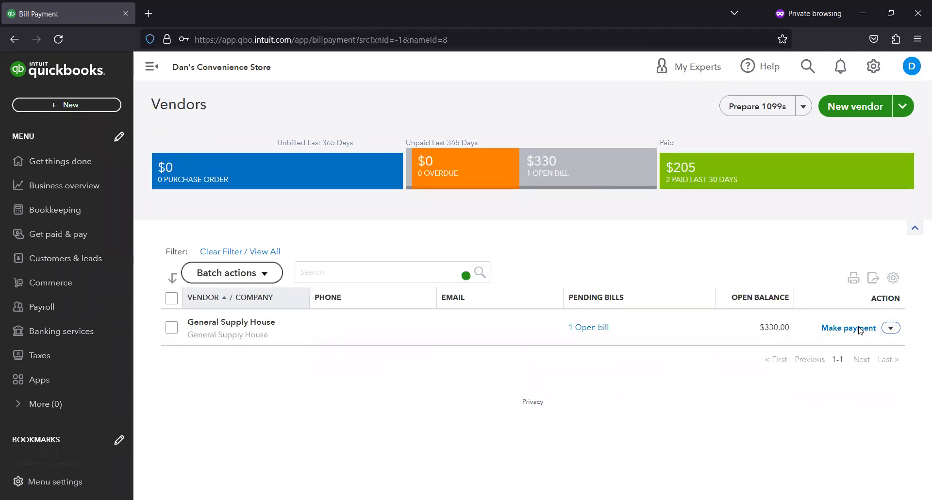
left_click(848, 328)
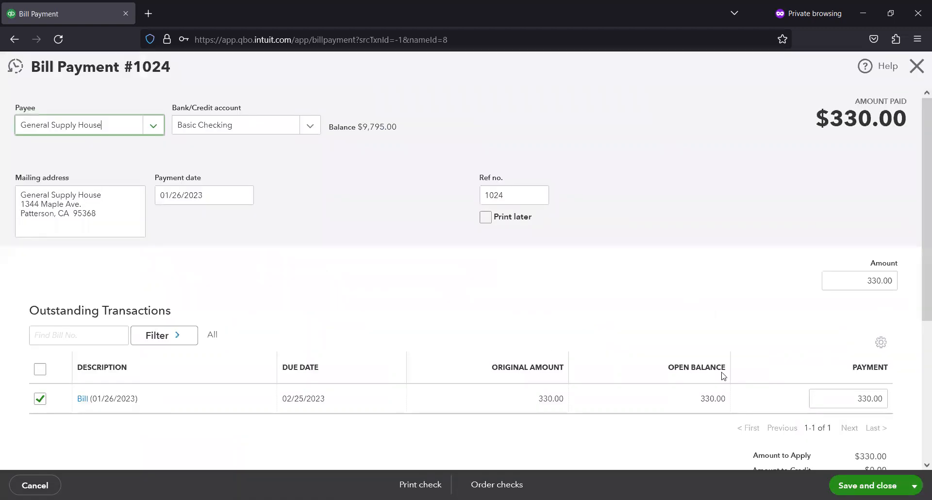
scroll(558, 301, "down", 1)
scroll(280, 165, "up", 1)
left_click(867, 486)
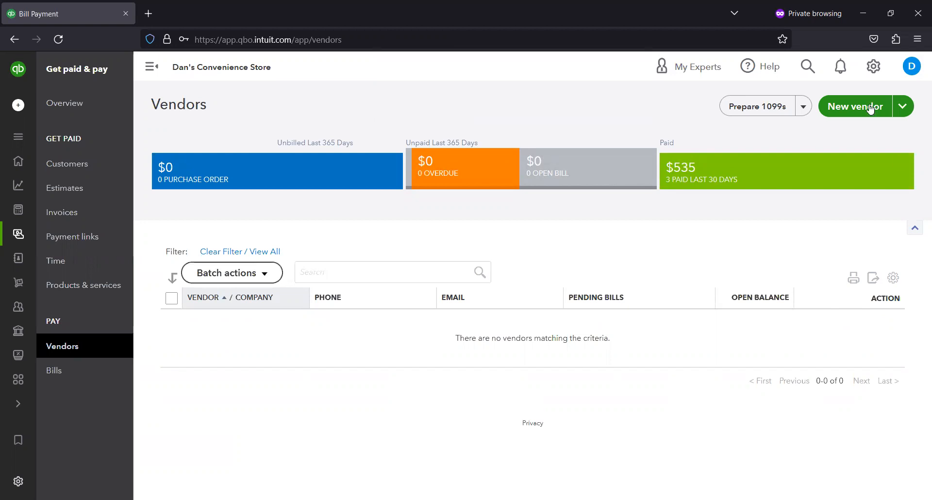
- Open the Basic Checking account register from the chart of accounts
left_click(874, 68)
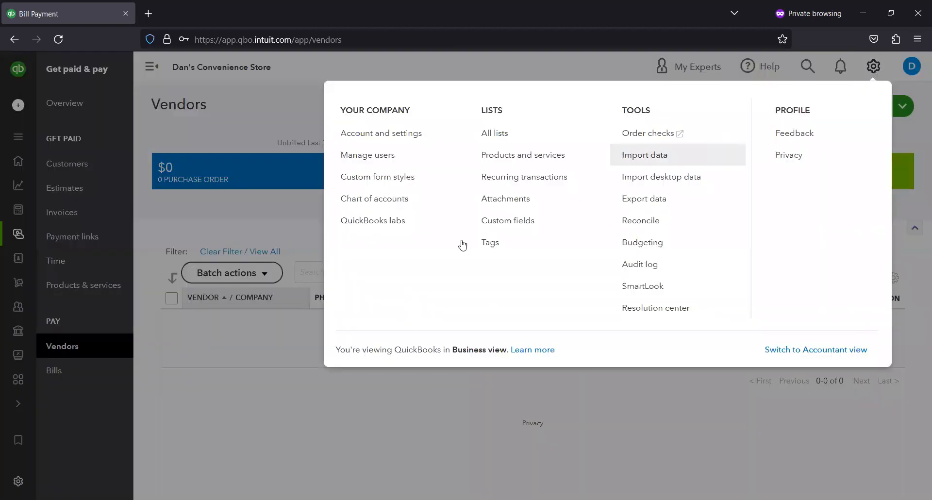
left_click(401, 199)
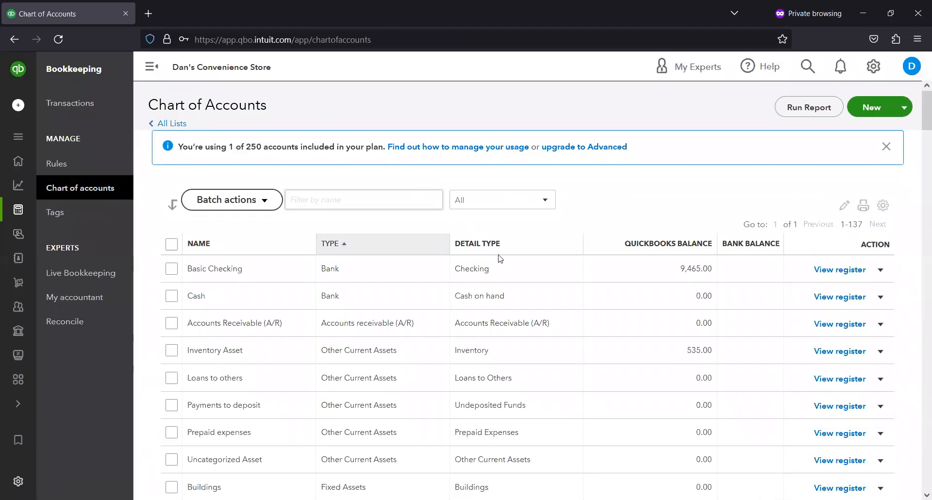
scroll(501, 262, "down", 2)
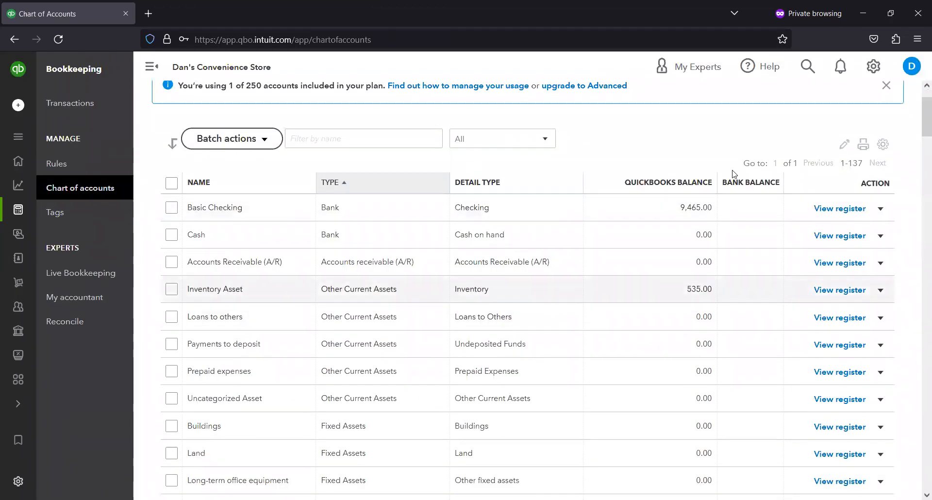
left_click(825, 209)
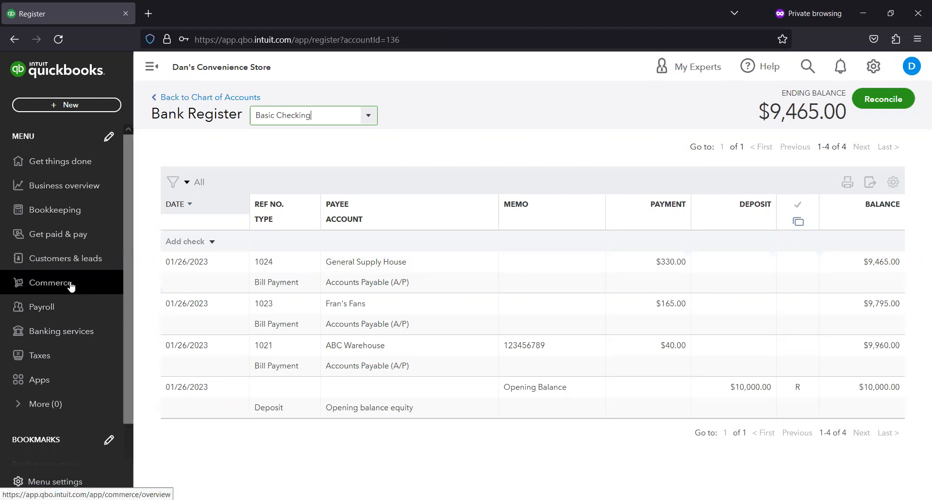
- Go back to the vendor list and clear its filter to view all vendors
left_click(78, 235)
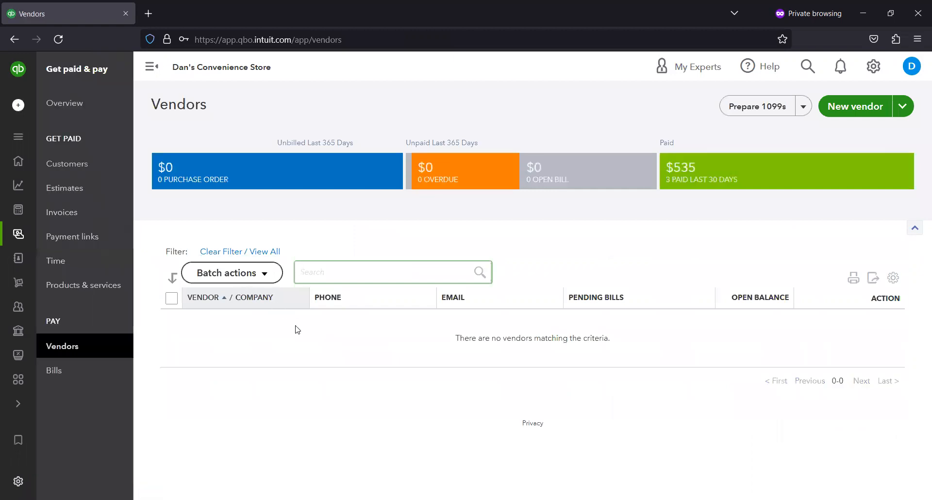
left_click(270, 252)
scroll(289, 314, "down", 2)
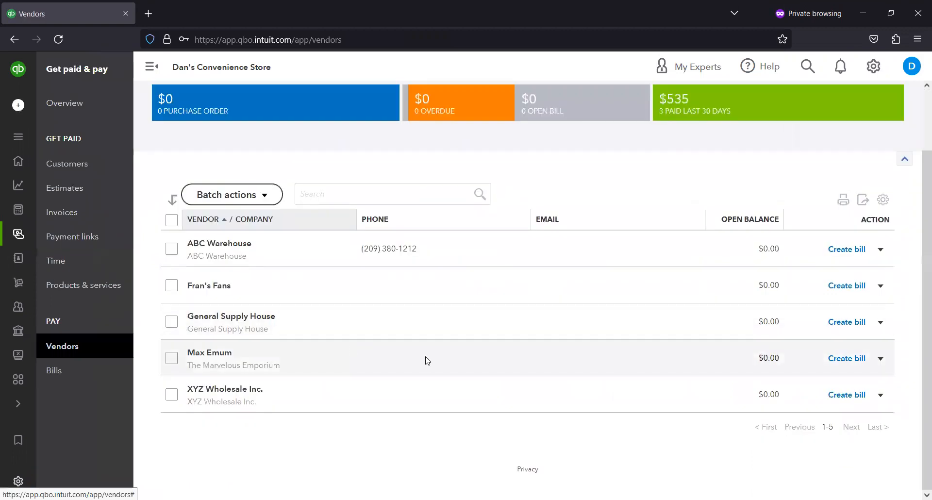
scroll(428, 236, "up", 2)
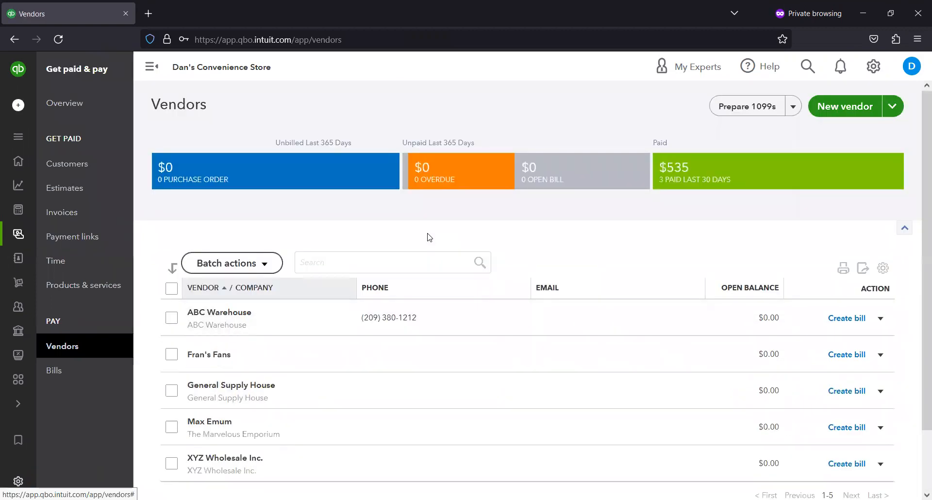
mouse_move(18, 314)
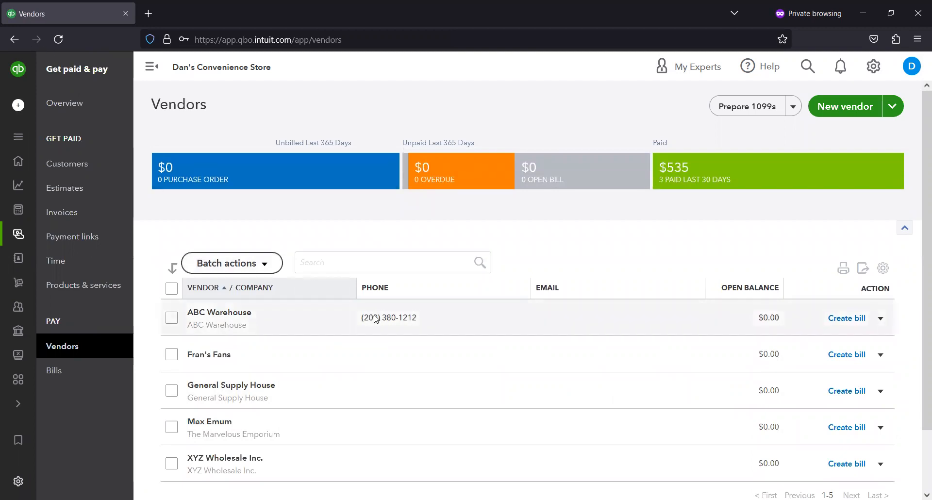
scroll(375, 317, "down", 2)
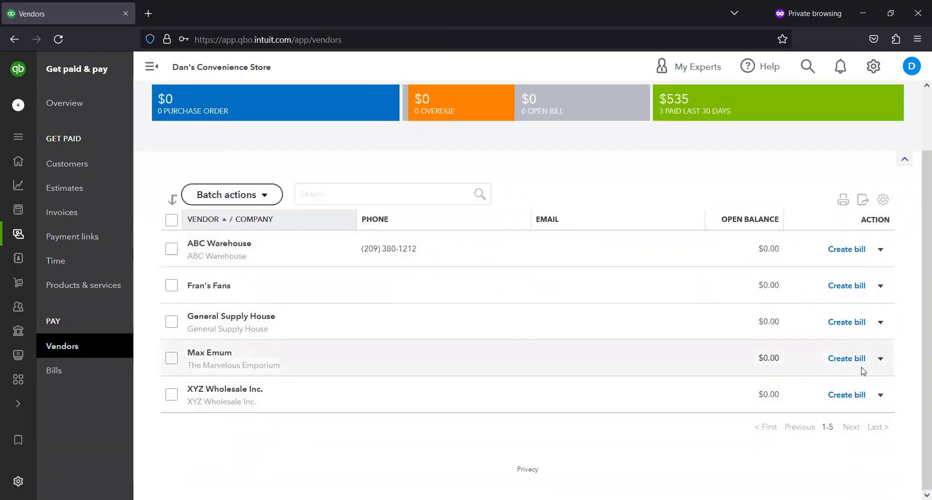
- Start a purchase order for XYZ Wholesale Inc. and add Deluxe teddy bear as its first item line
left_click(879, 395)
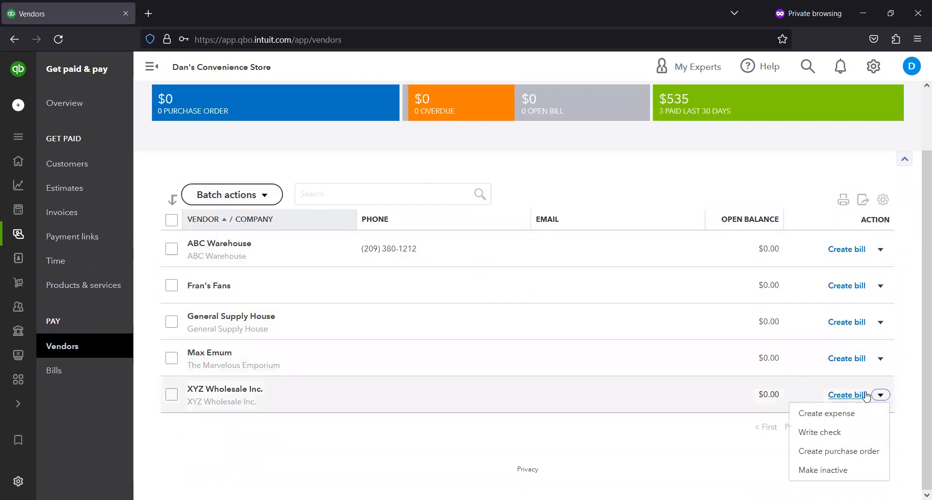
left_click(863, 455)
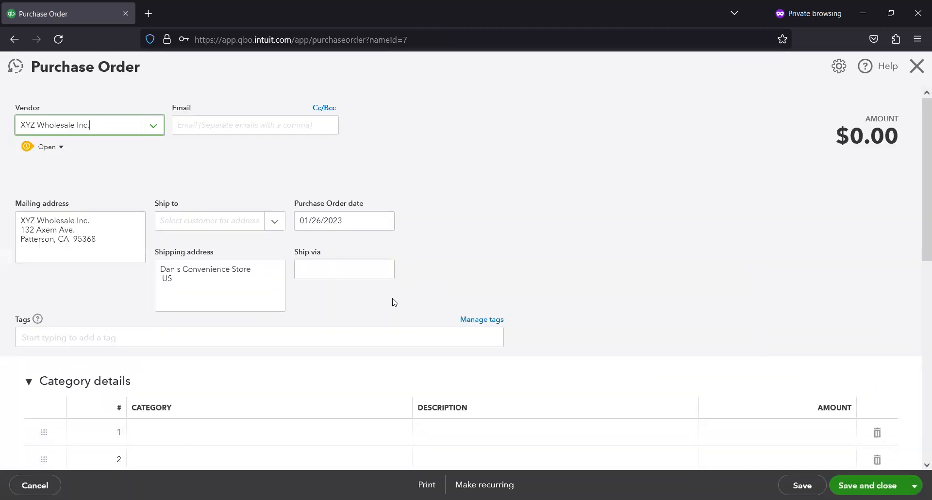
scroll(391, 302, "down", 4)
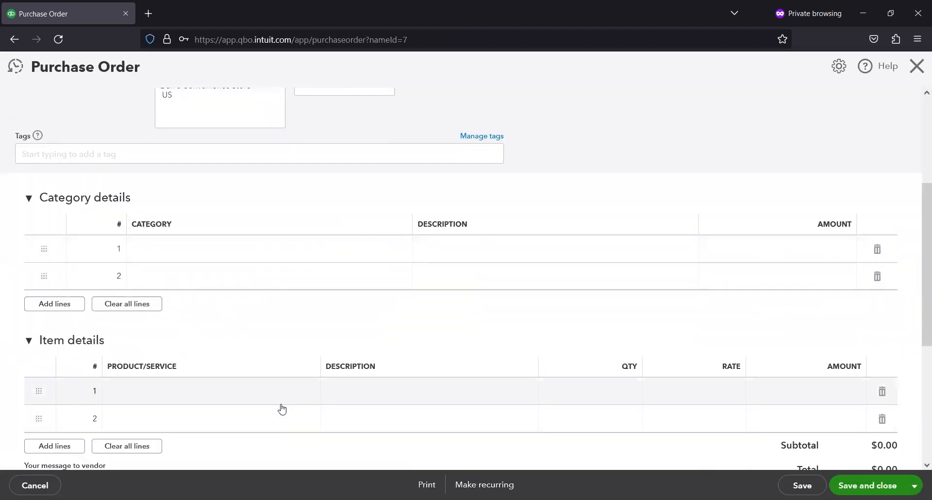
left_click(296, 392)
left_click(308, 395)
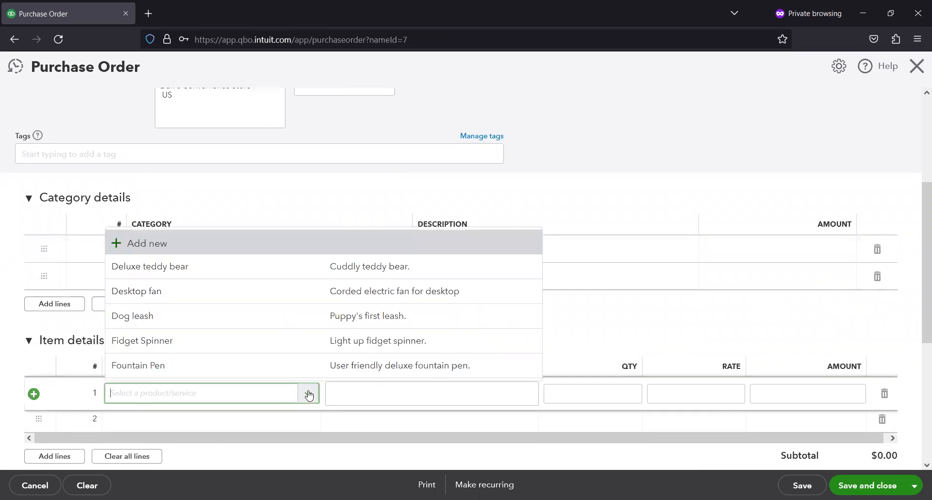
left_click(302, 270)
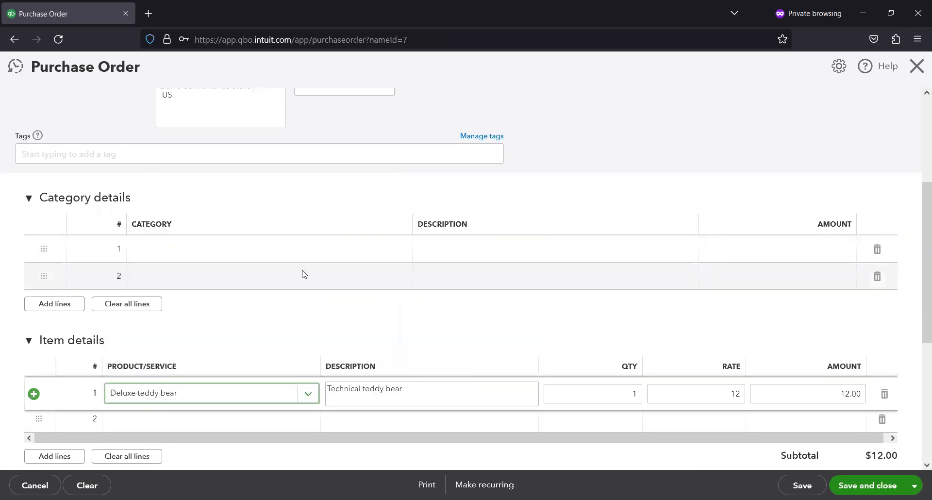
- Set the Deluxe teddy bear quantity to 5 and save and close the purchase order
left_click(607, 391)
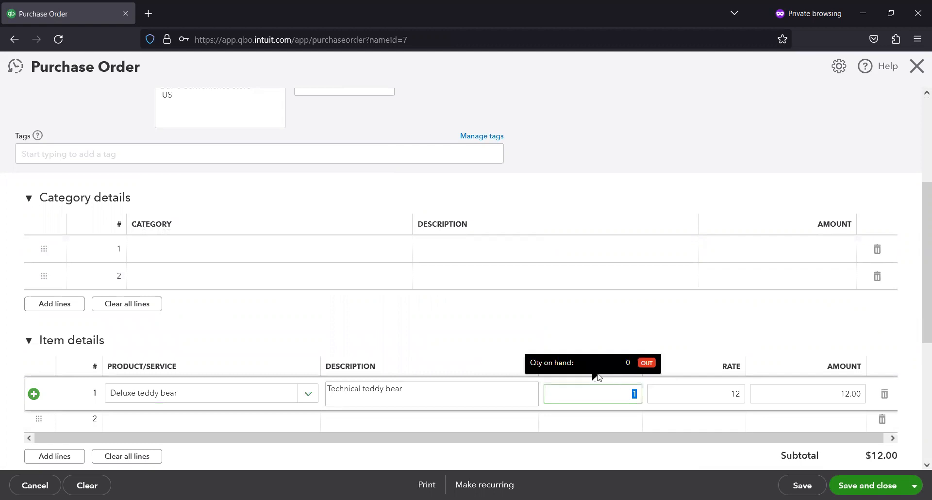
type("5")
scroll(597, 319, "up", 2)
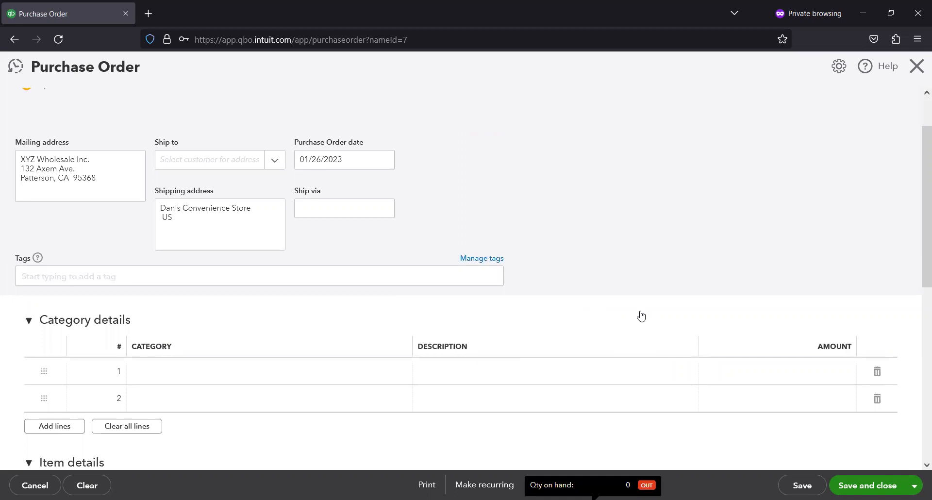
scroll(640, 316, "down", 1)
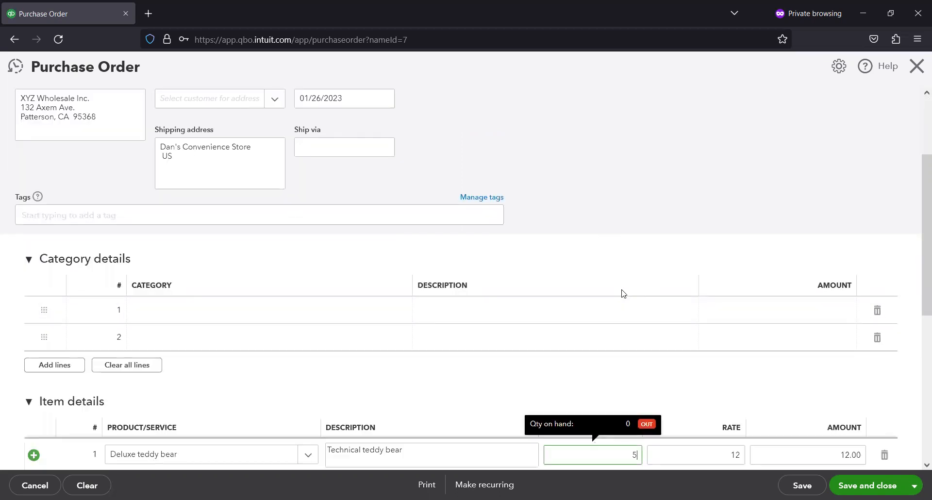
scroll(623, 291, "down", 1)
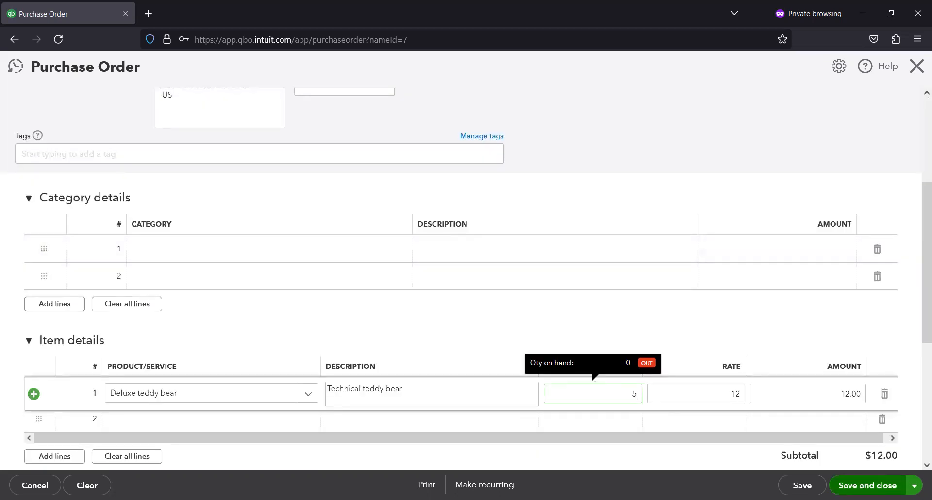
left_click(625, 314)
left_click(867, 485)
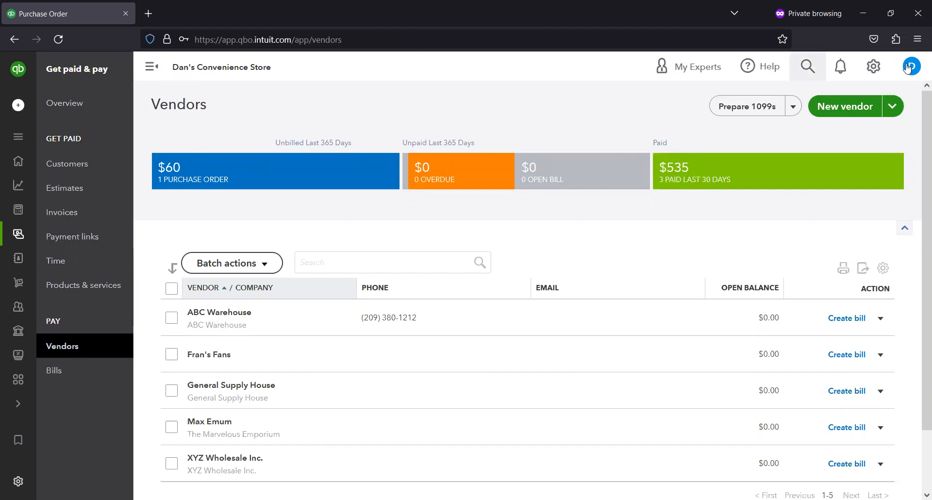
- In account settings, enter the company's street address, pick the matching Patterson, California suggestion, and save it
left_click(874, 67)
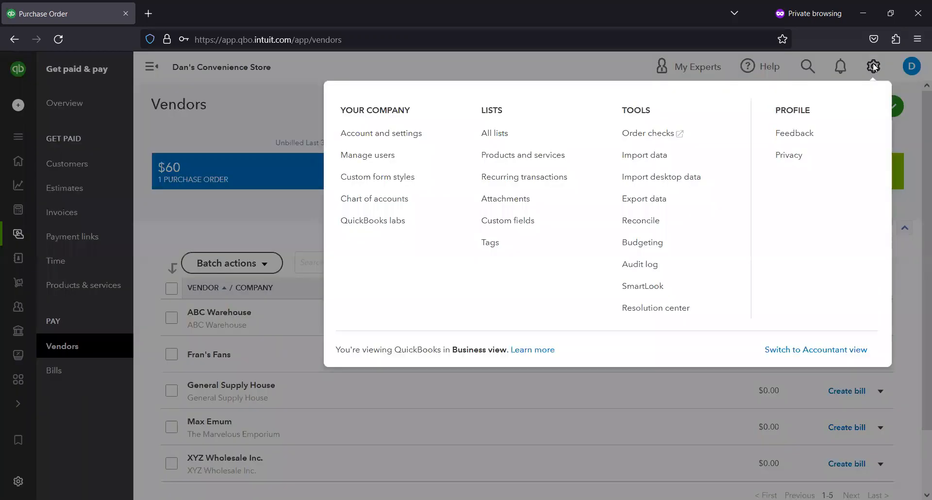
left_click(411, 132)
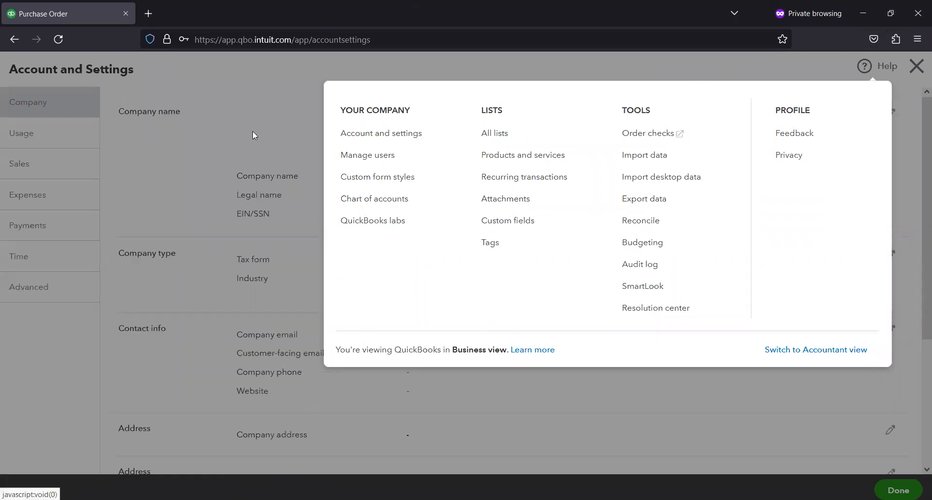
left_click(328, 229)
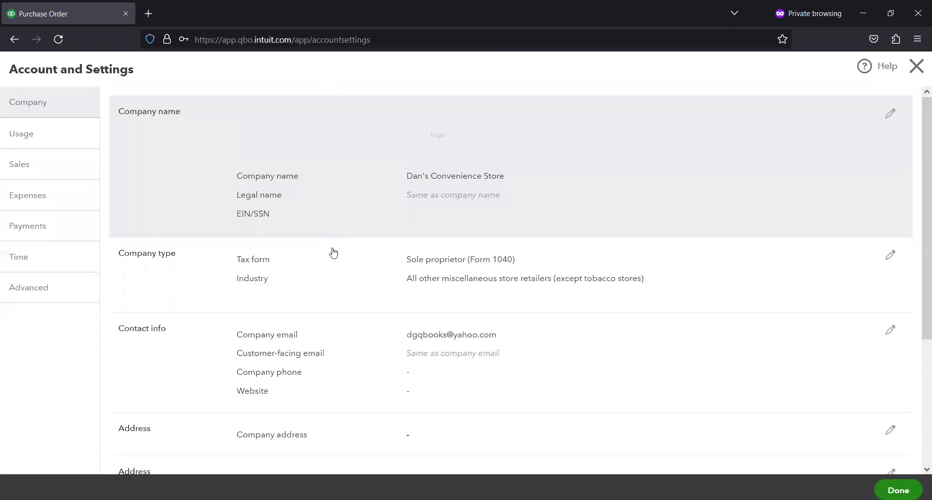
scroll(334, 252, "down", 2)
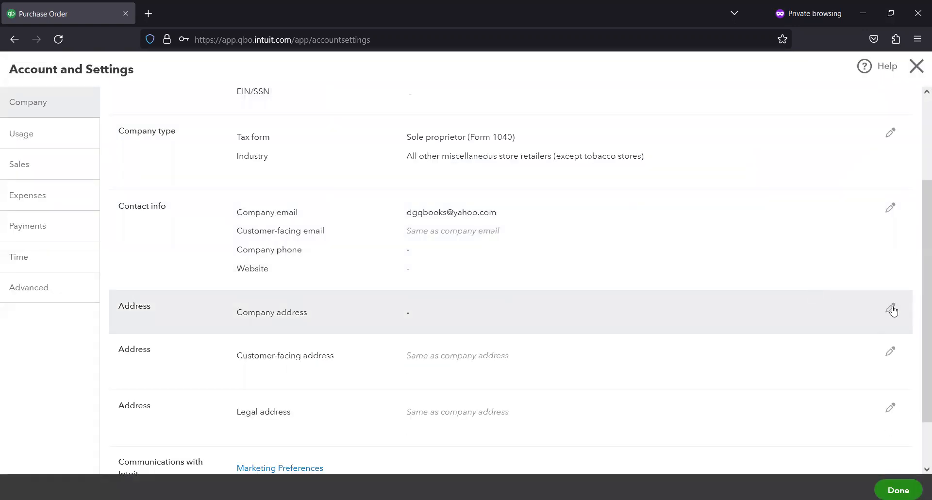
left_click(530, 327)
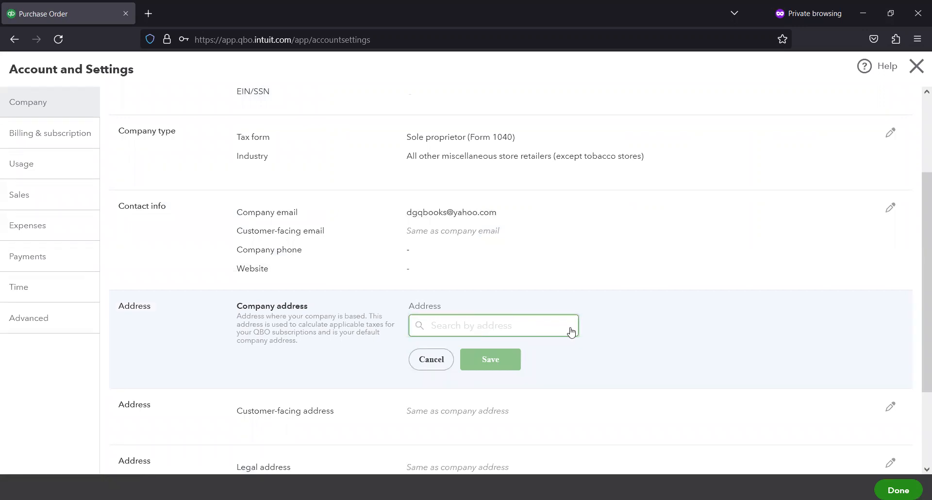
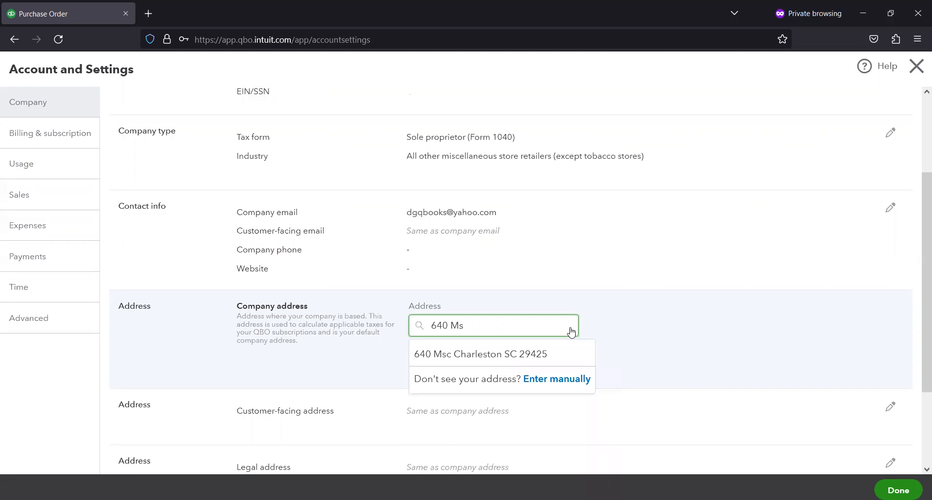
type("St")
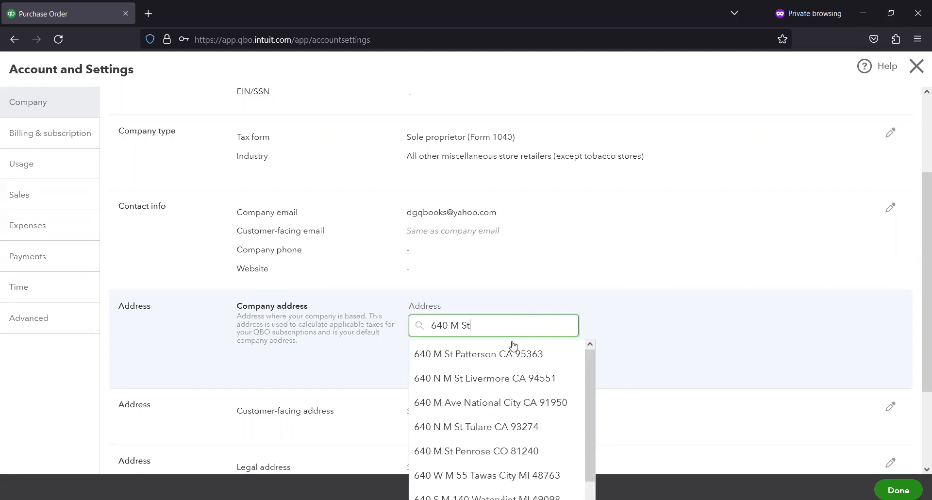
left_click(476, 359)
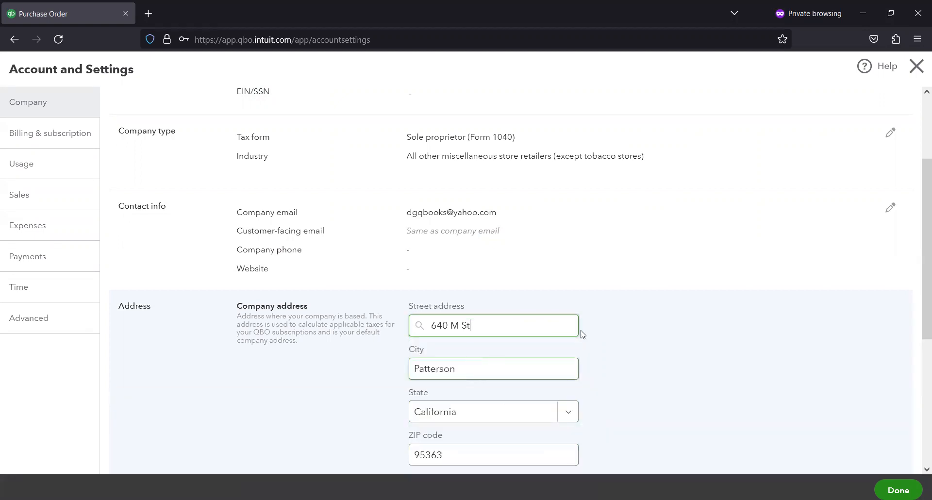
scroll(615, 332, "down", 3)
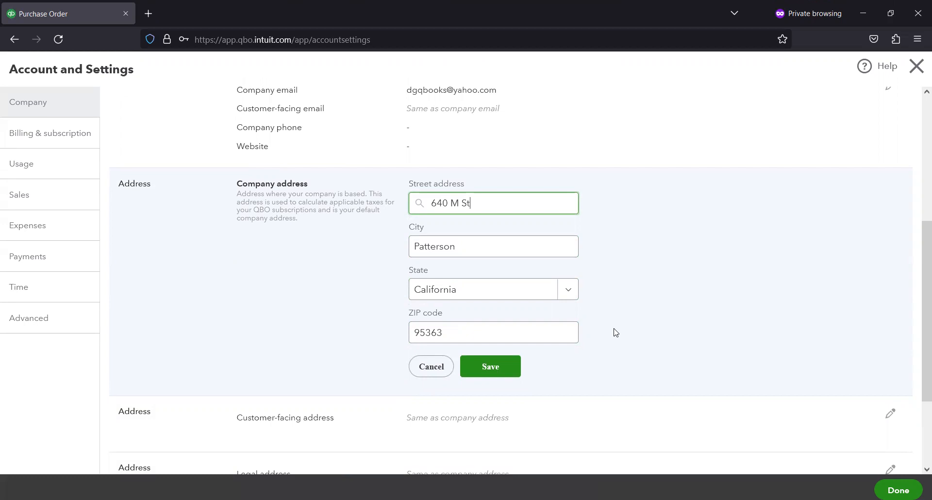
left_click(501, 367)
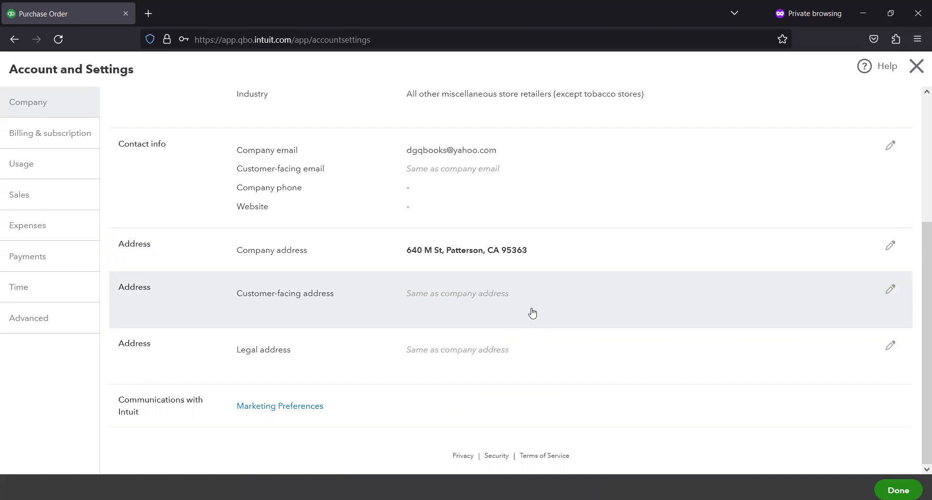
- Review the company settings, close them, and look over the vendor list
scroll(676, 297, "up", 2)
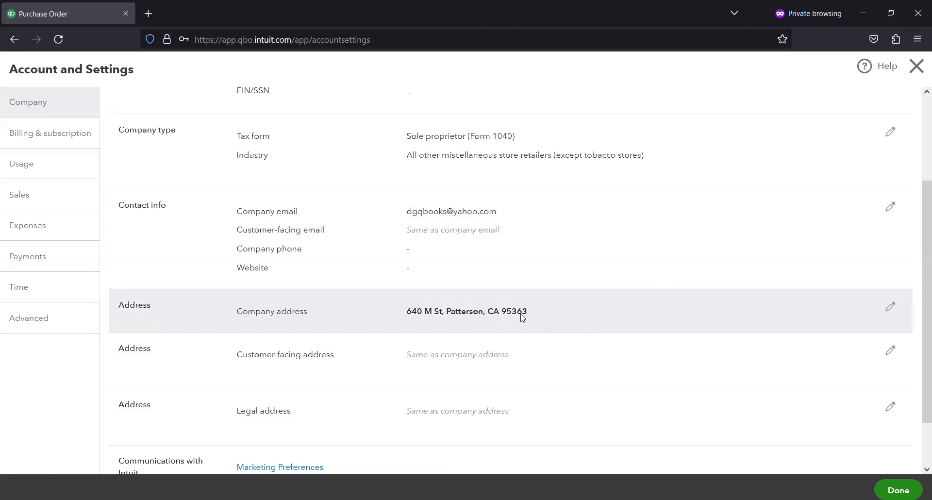
scroll(520, 318, "up", 4)
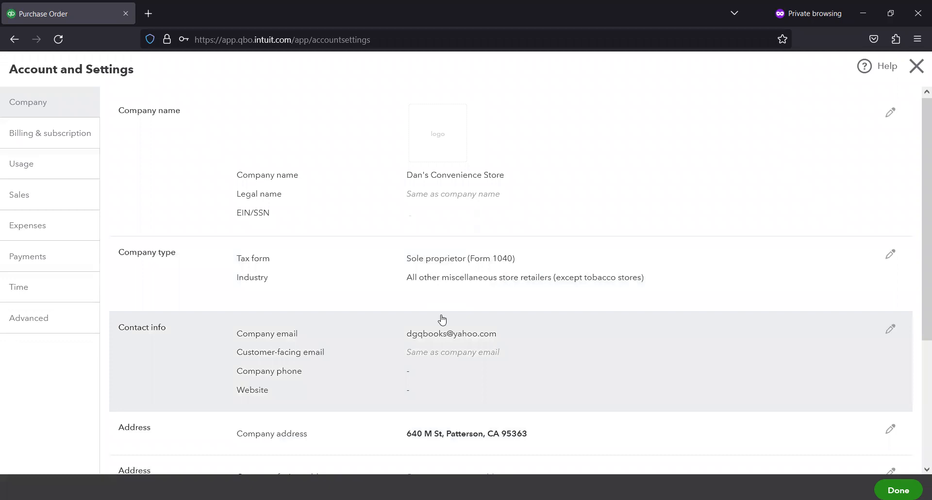
scroll(443, 319, "down", 2)
scroll(444, 317, "up", 2)
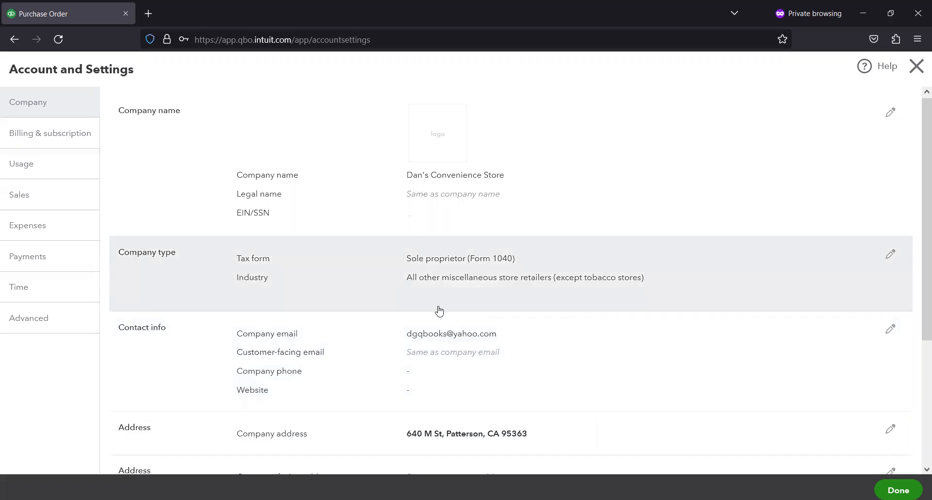
scroll(639, 302, "down", 4)
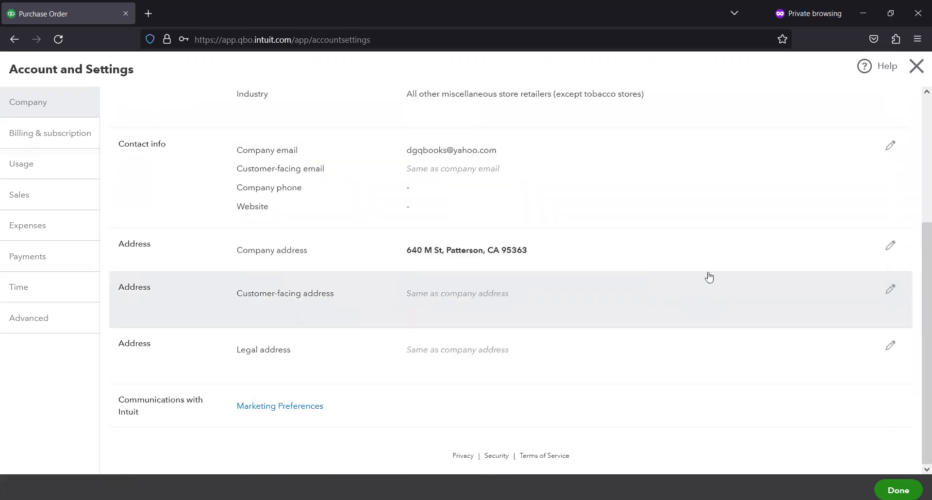
scroll(709, 276, "up", 2)
scroll(709, 277, "up", 2)
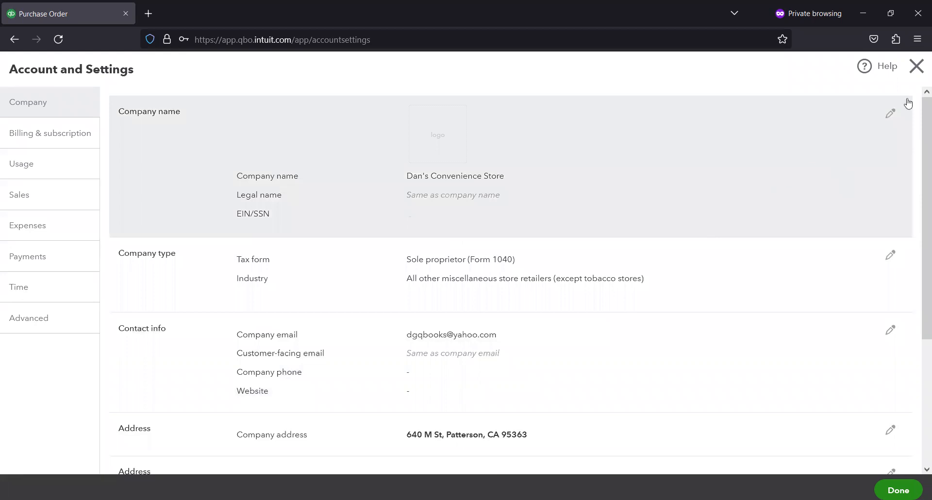
left_click(916, 66)
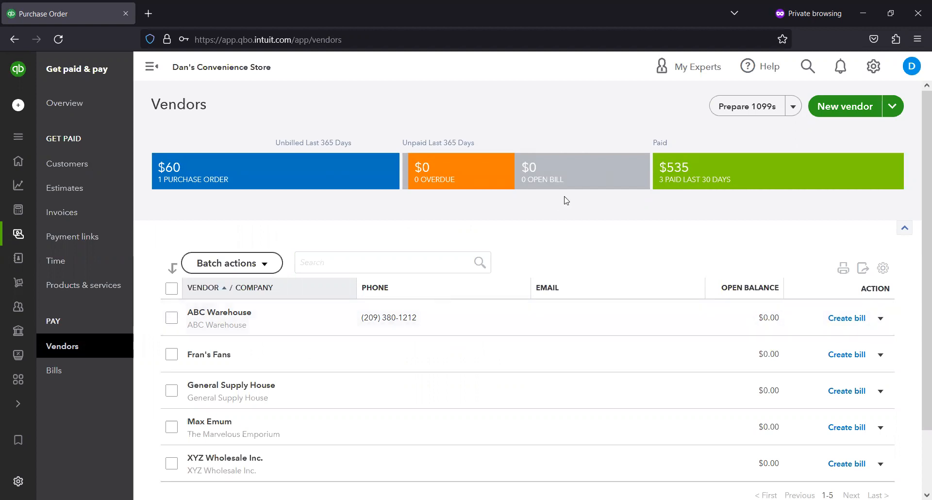
scroll(633, 168, "down", 2)
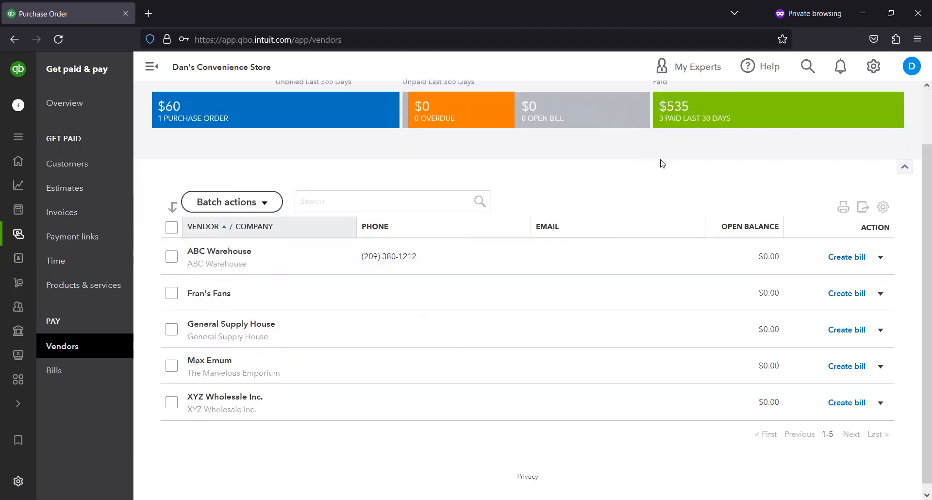
scroll(909, 212, "up", 2)
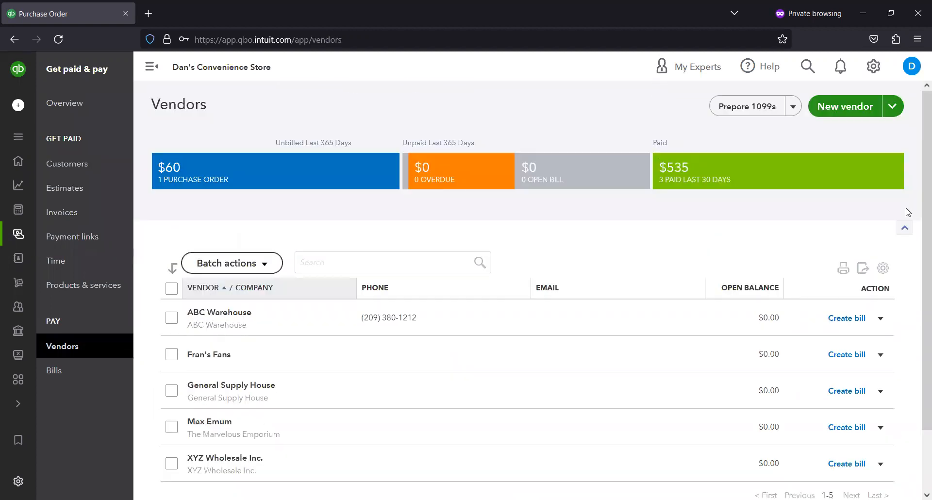